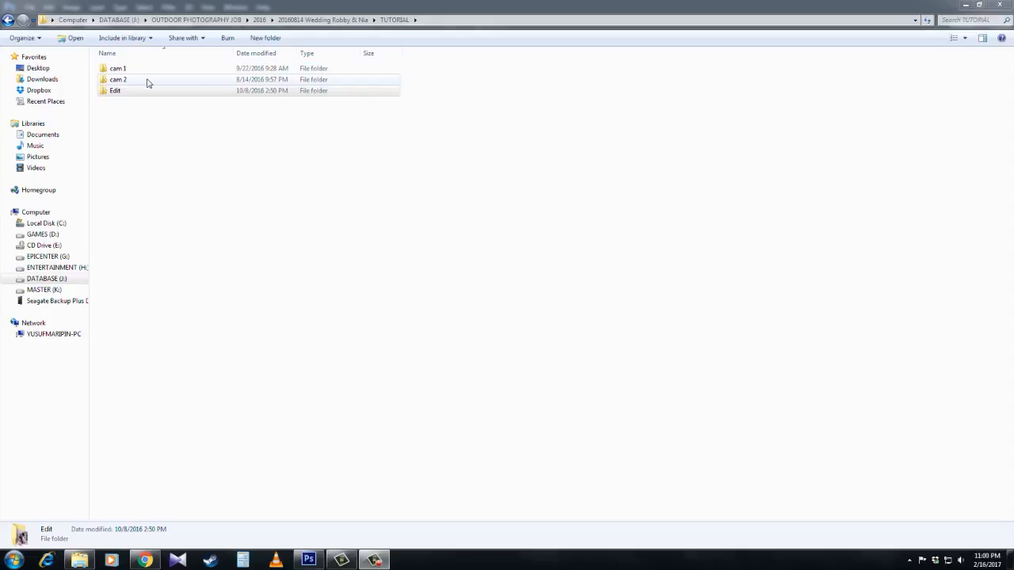
Step: Browse the photos in the cam 1 folder's 100CANON subfolder as large thumbnails, and return to the cam 1 folder
click(150, 91)
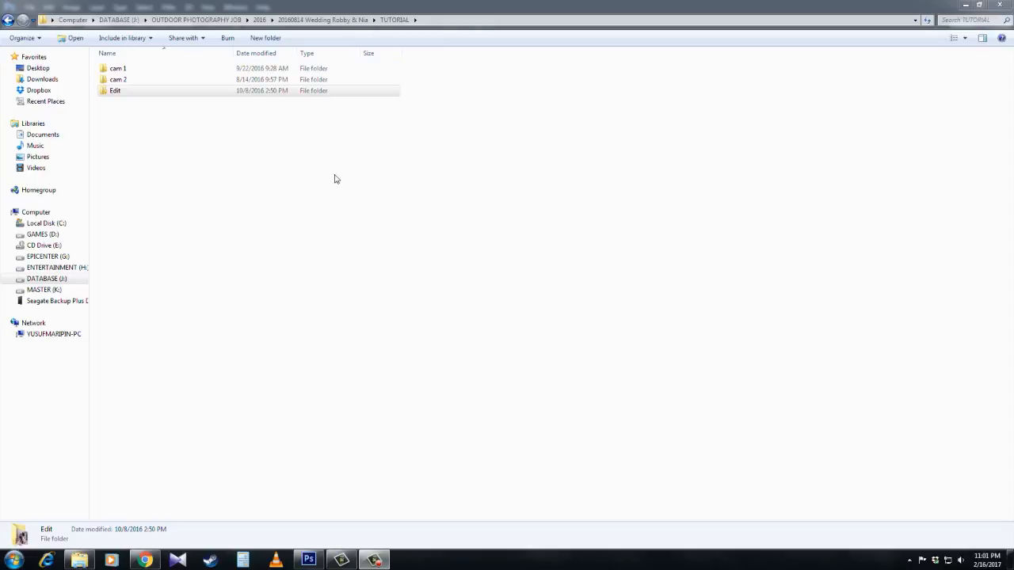
double_click(137, 70)
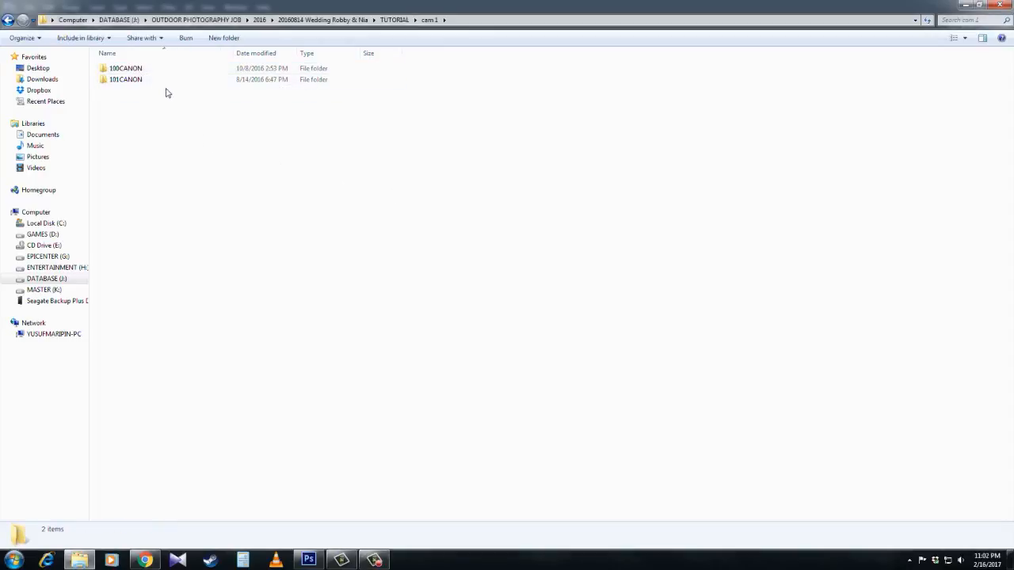
double_click(173, 69)
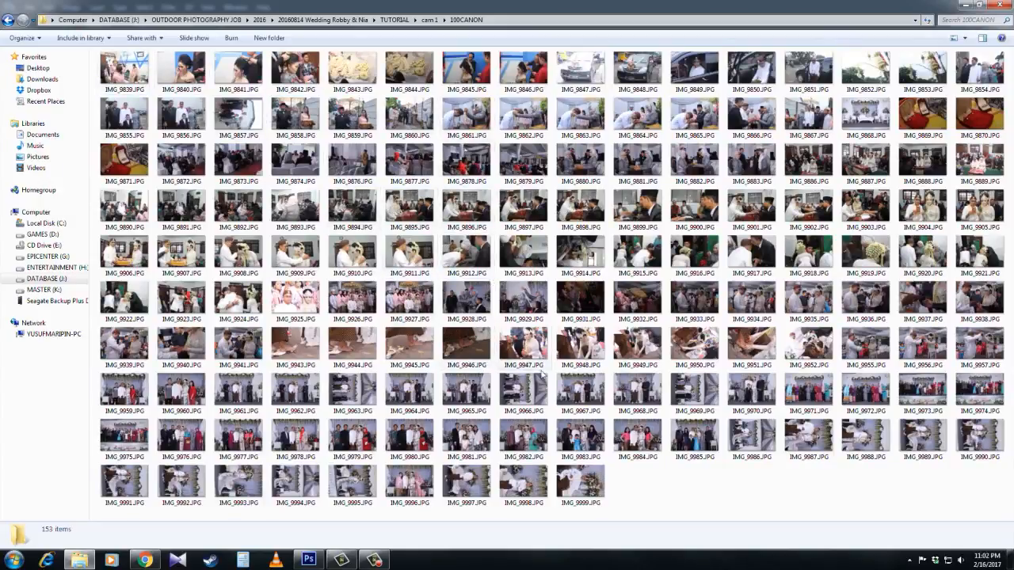
click(967, 40)
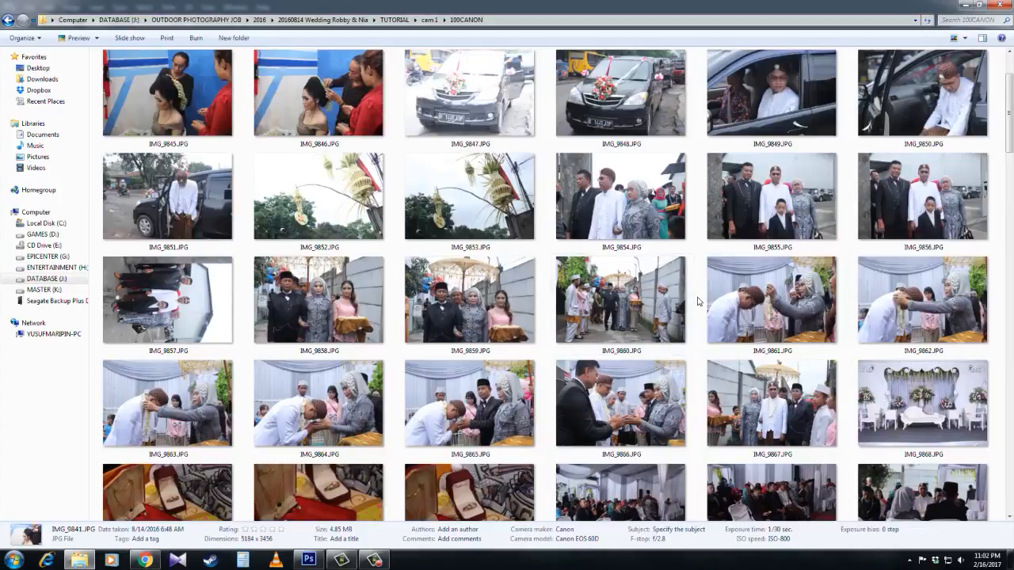
scroll(697, 302, down, 15)
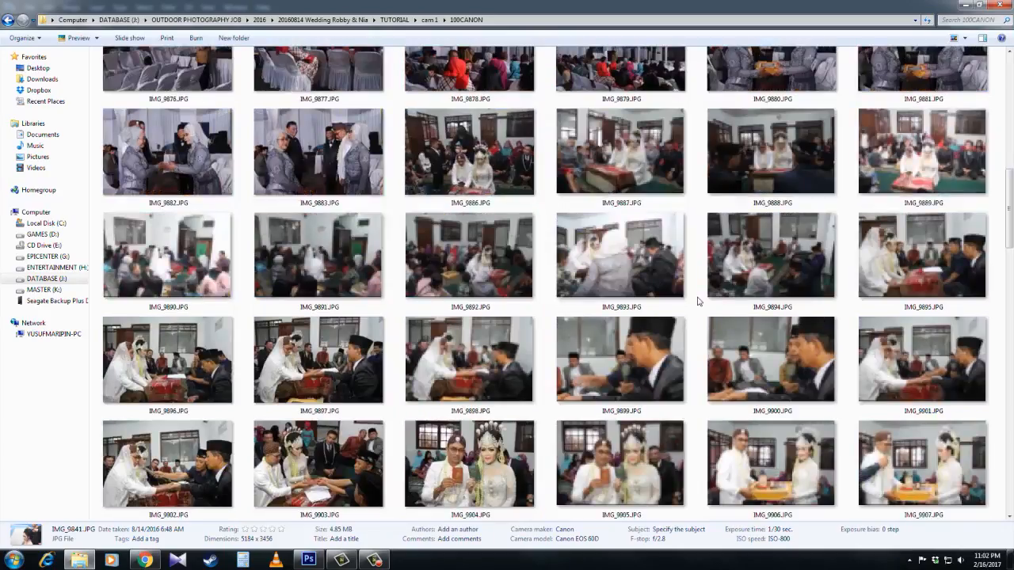
scroll(698, 301, down, 5)
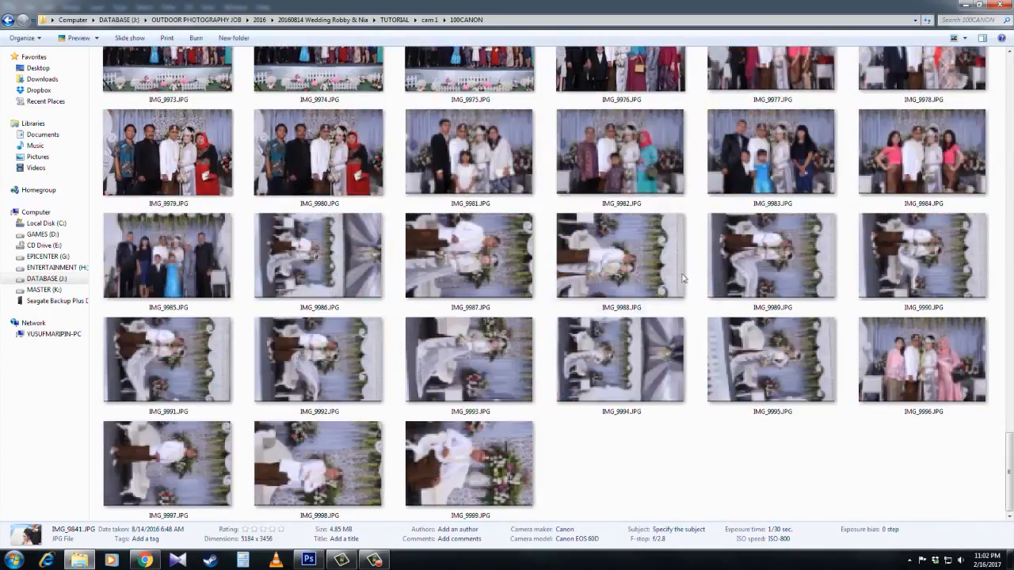
click(428, 23)
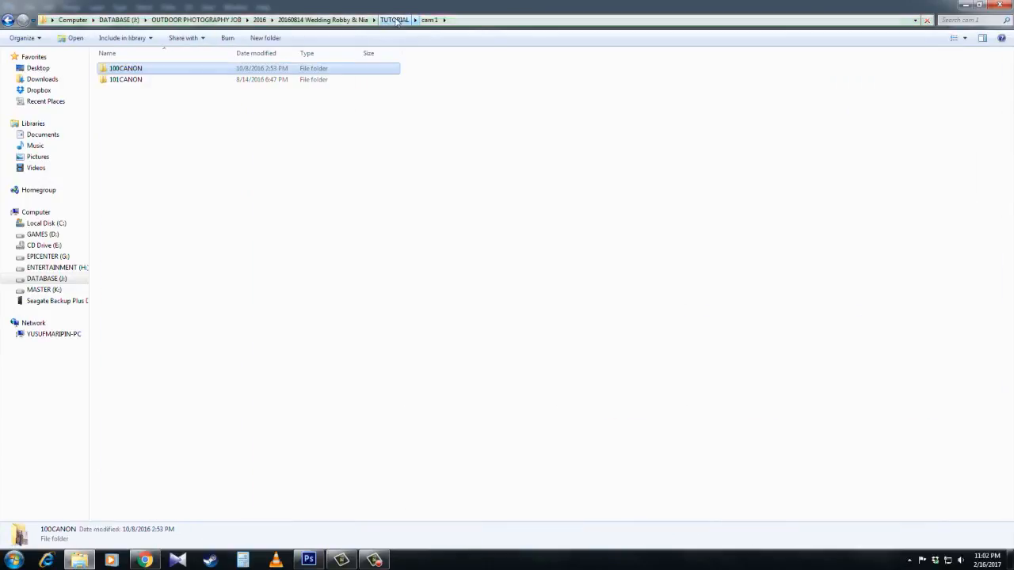
Step: Open the 101CANON folder in cam 1, preview IMG_0001.JPG, and return to the TUTORIAL folder
double_click(127, 80)
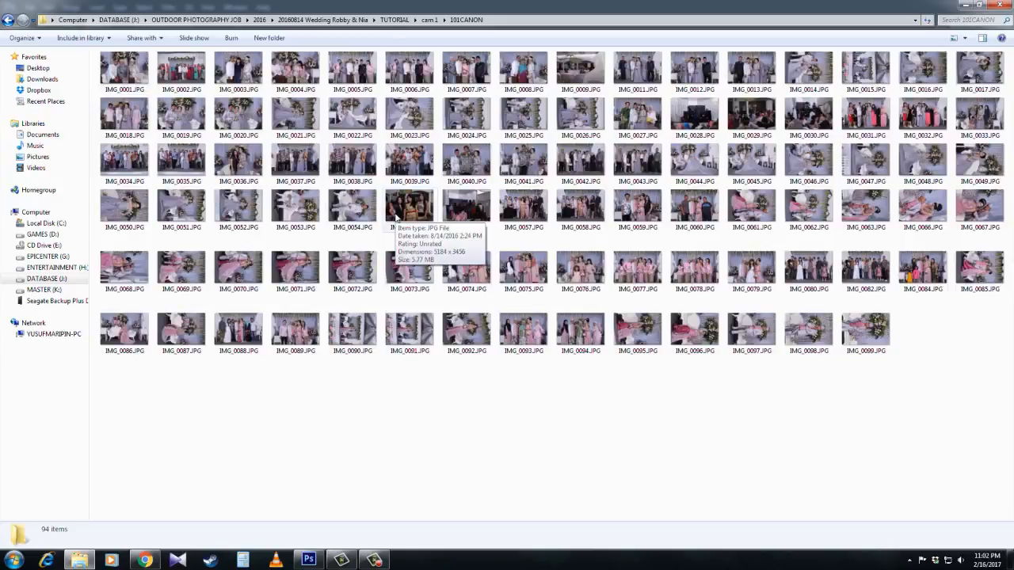
click(119, 74)
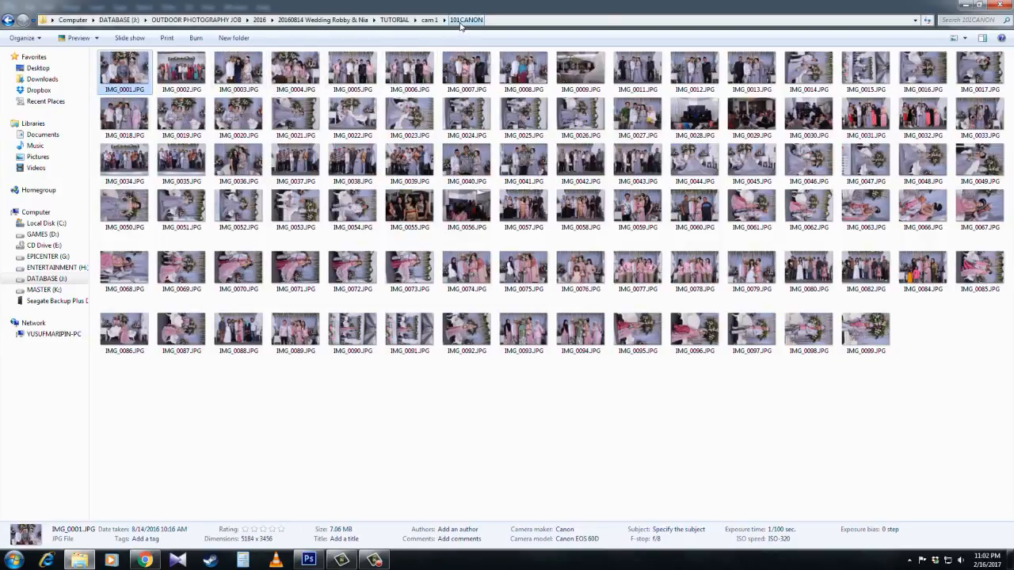
double_click(135, 81)
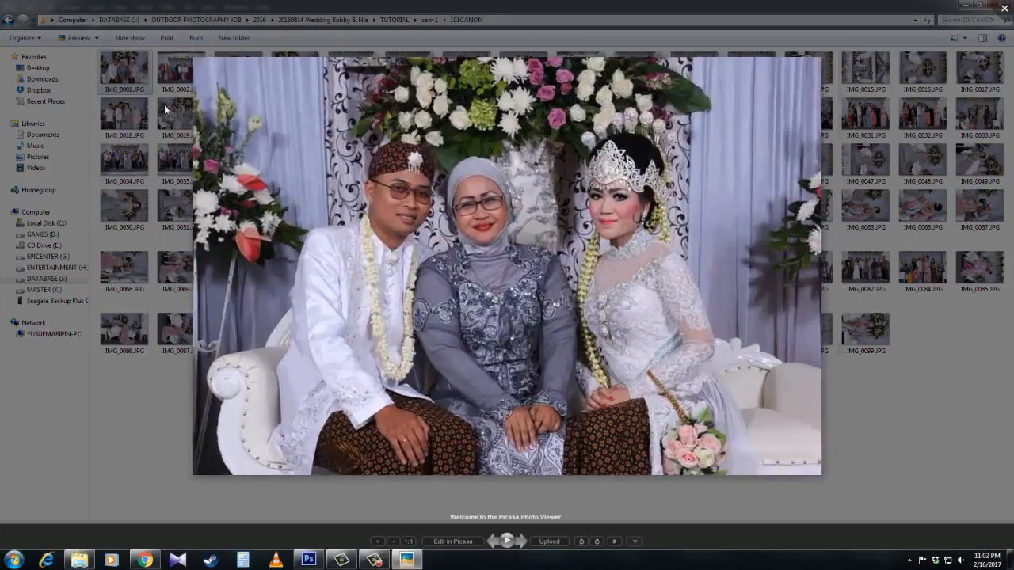
key(Escape)
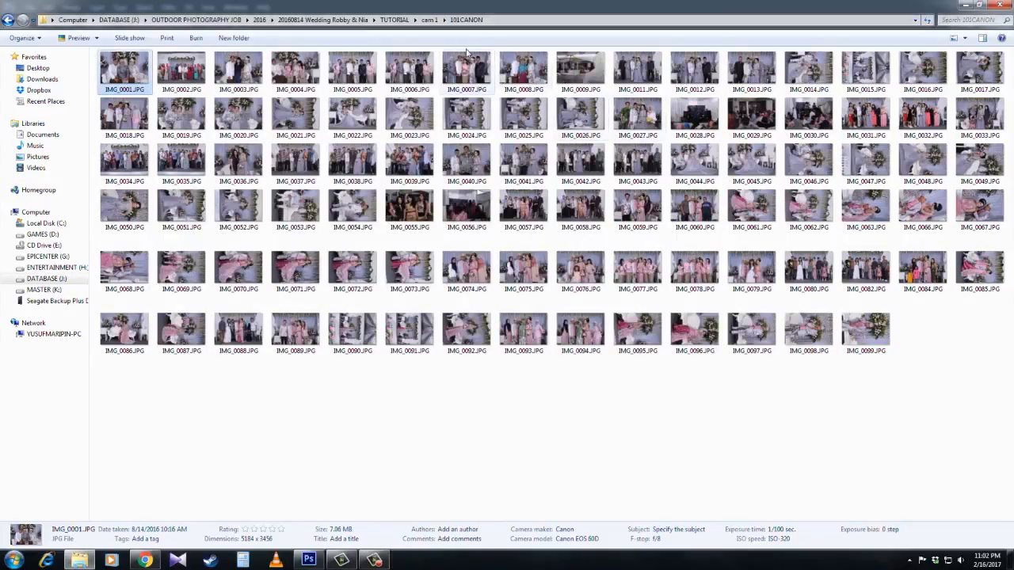
click(398, 19)
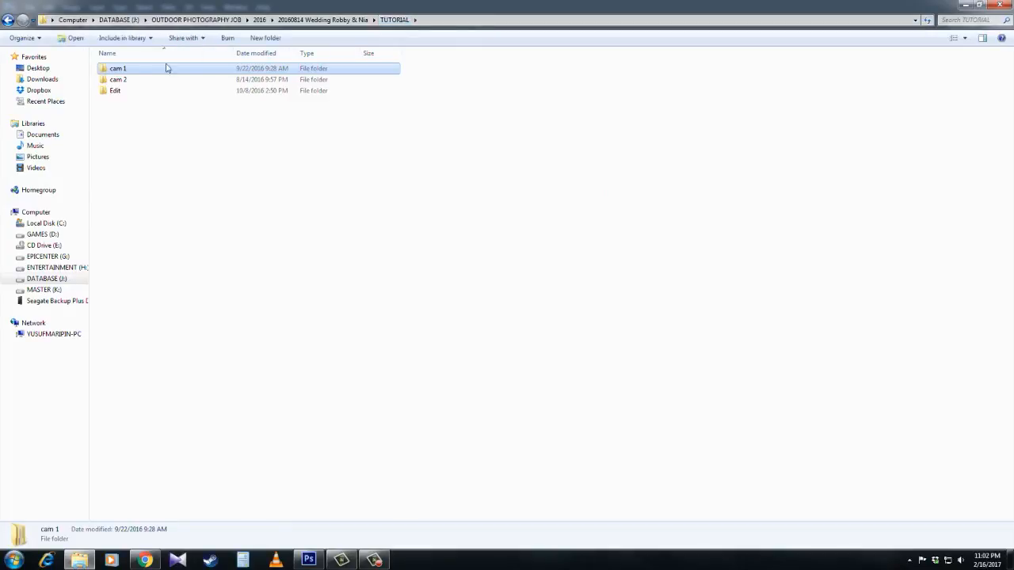
Step: Open the 100CANON folder in cam 2 and preview photos IMG_8432.JPG, IMG_8515.JPG and IMG_8538.JPG
double_click(122, 80)
double_click(134, 72)
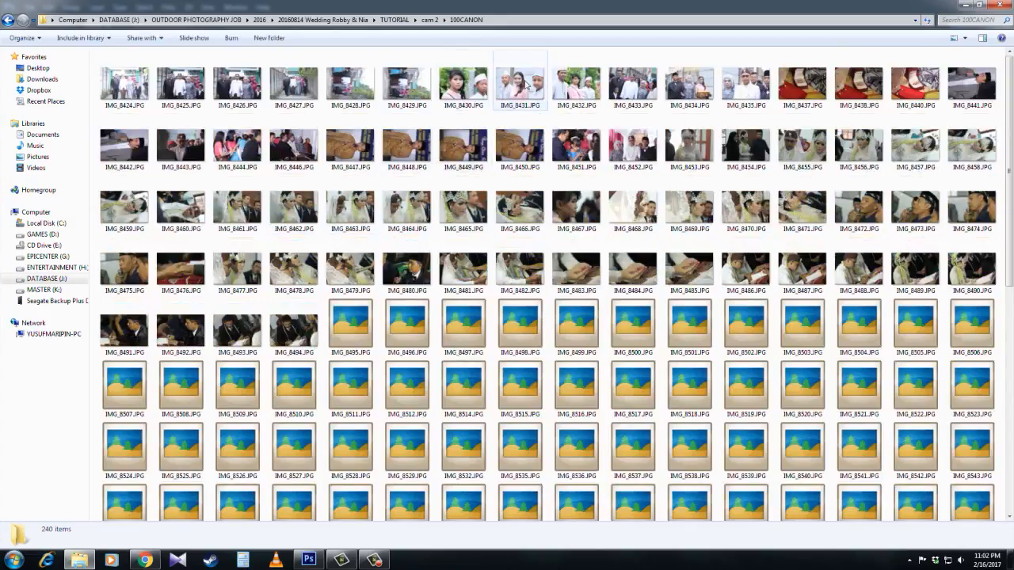
double_click(560, 87)
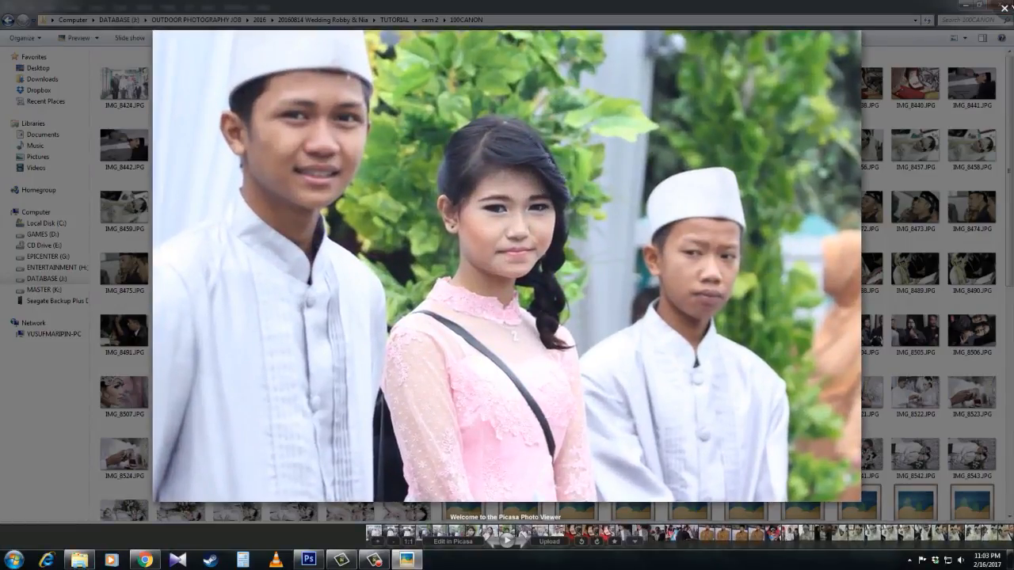
key(Escape)
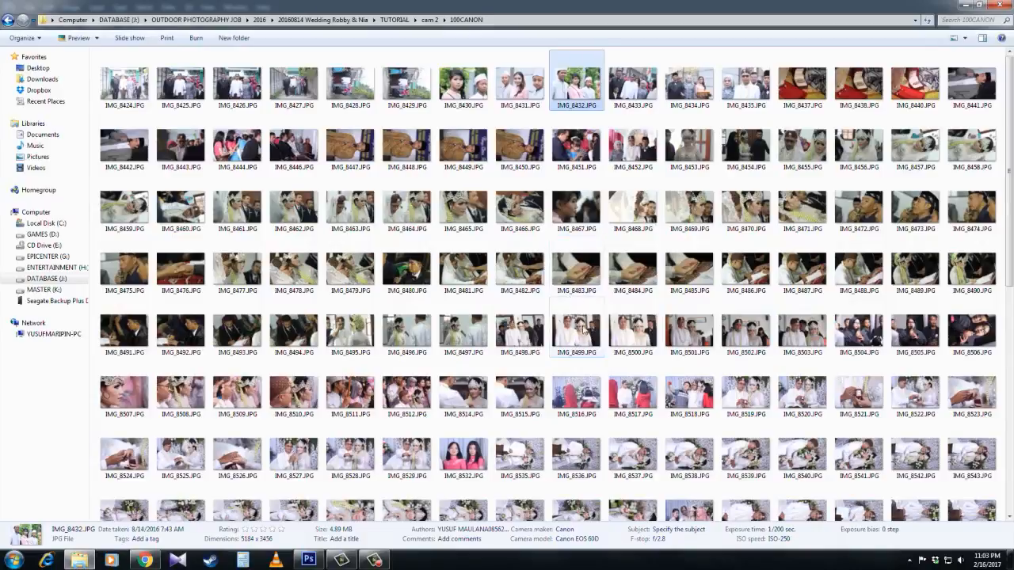
double_click(532, 398)
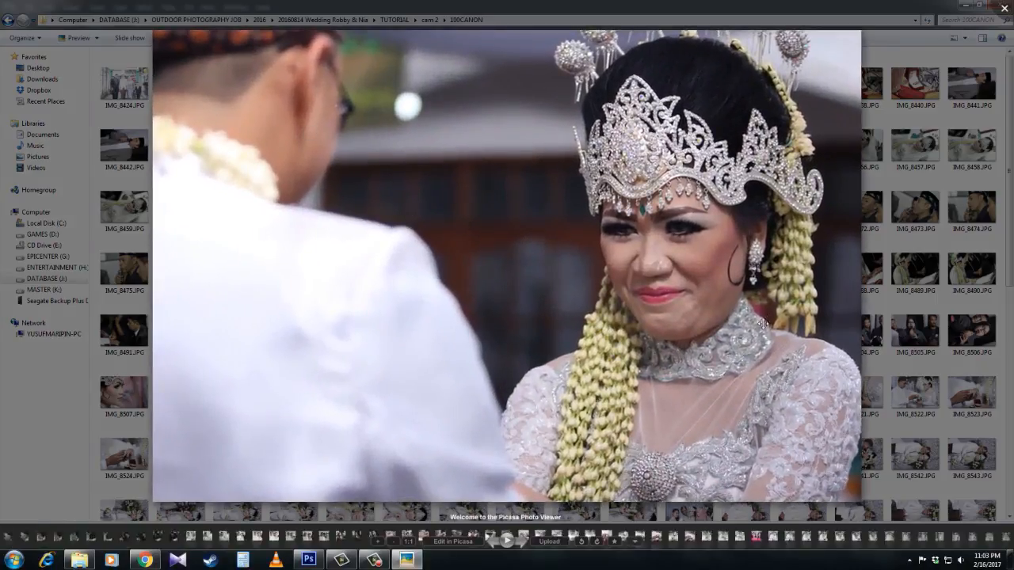
key(Escape)
scroll(796, 278, down, 2)
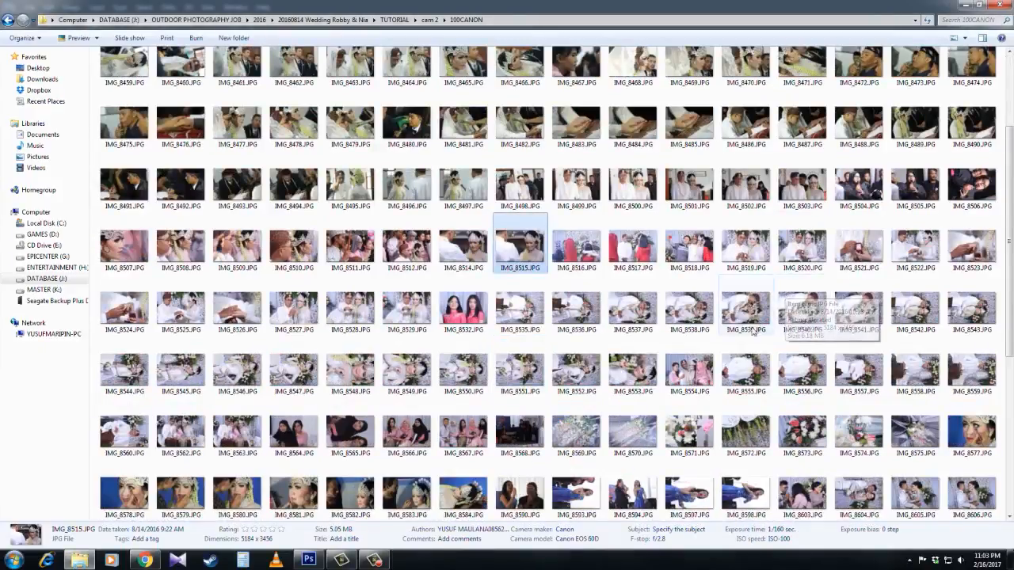
click(697, 317)
double_click(697, 318)
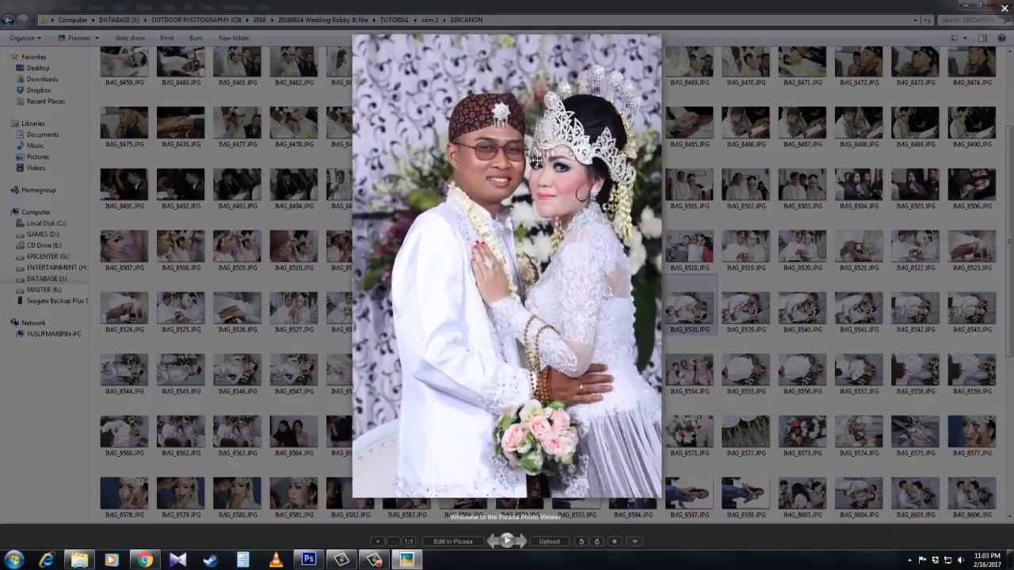
key(Escape)
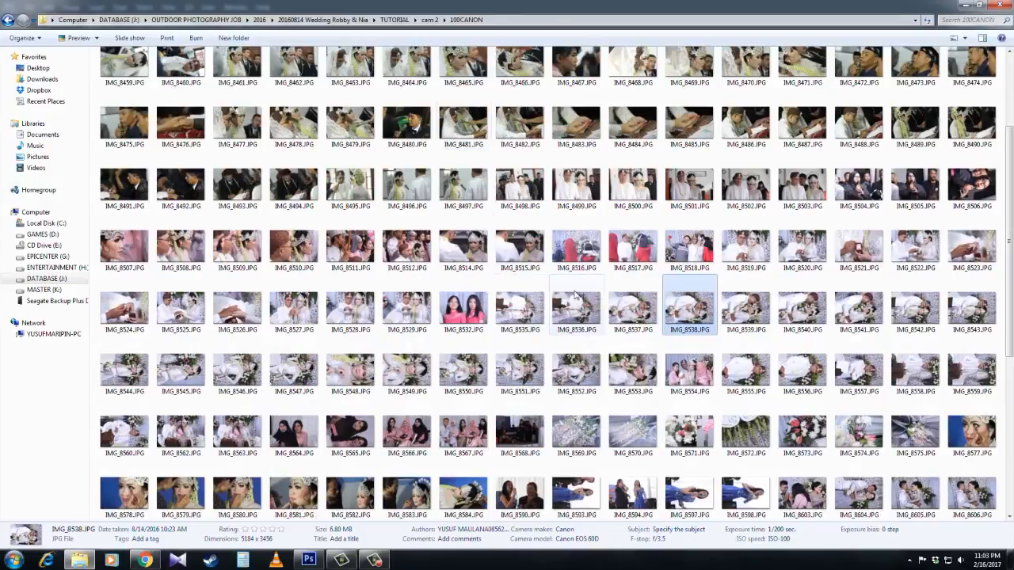
Step: Open the Edit folder inside TUTORIAL and preview the edited photos 042.jpg and 041.jpg
click(393, 20)
double_click(151, 91)
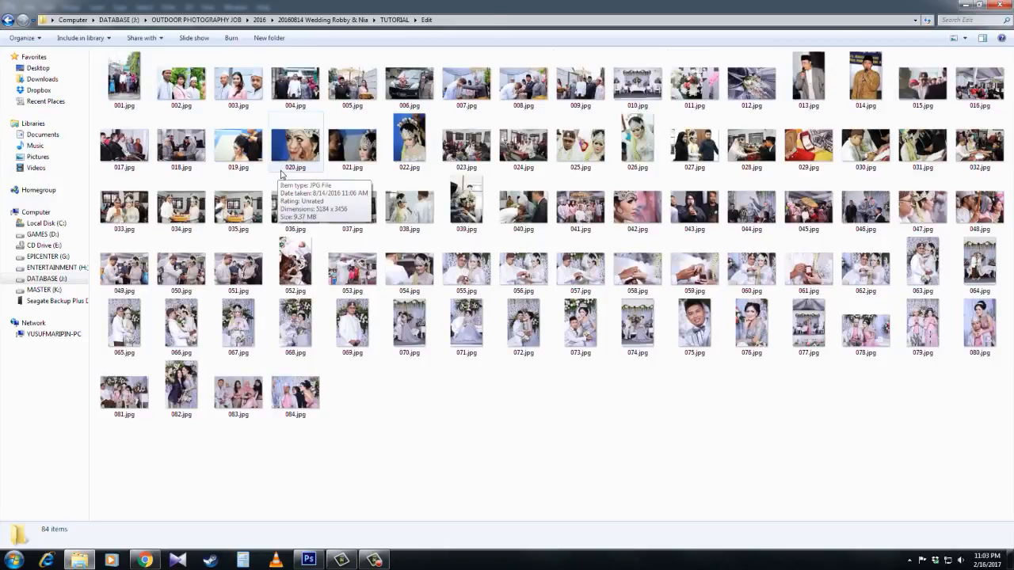
click(624, 224)
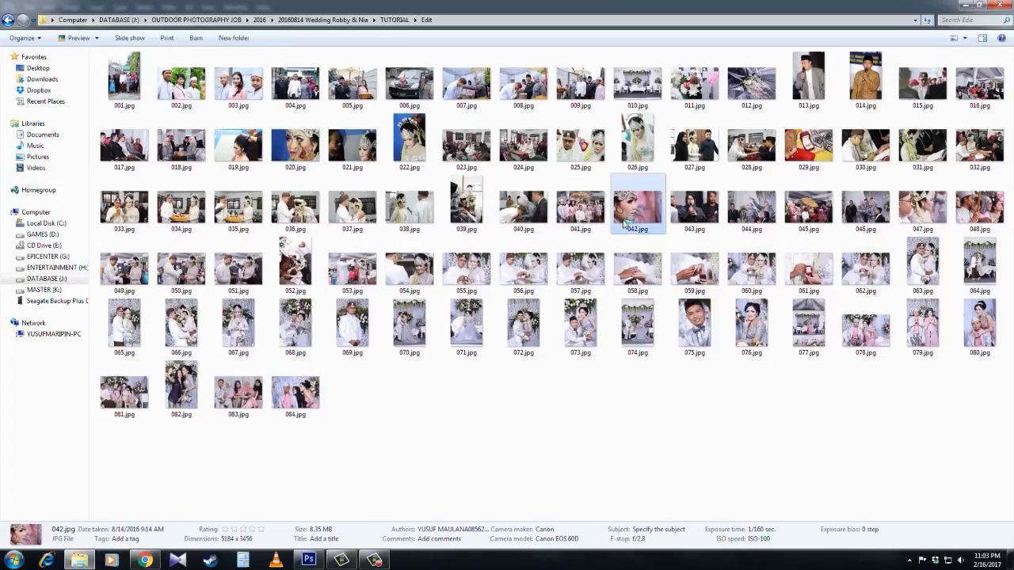
double_click(624, 224)
click(493, 545)
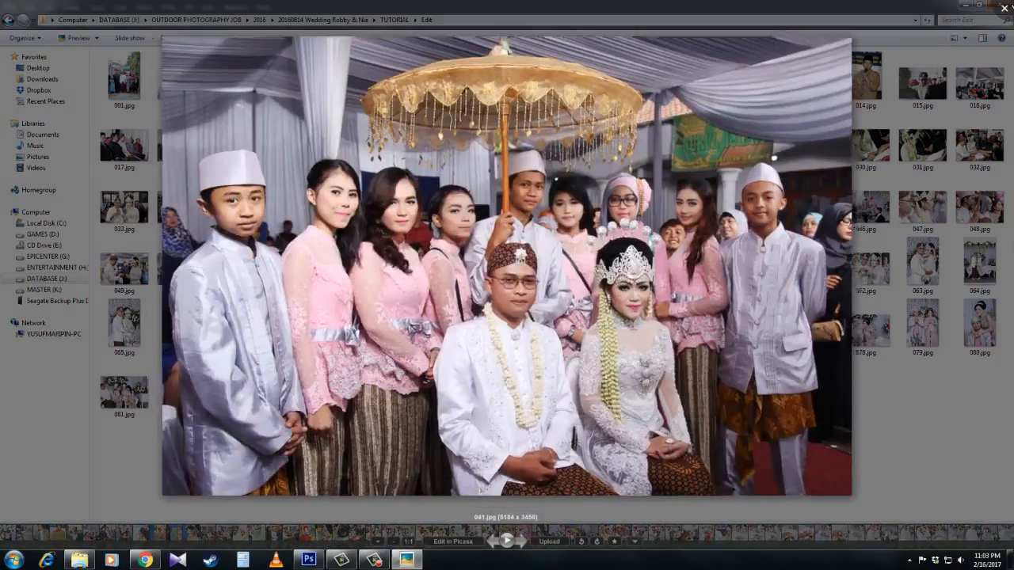
key(Escape)
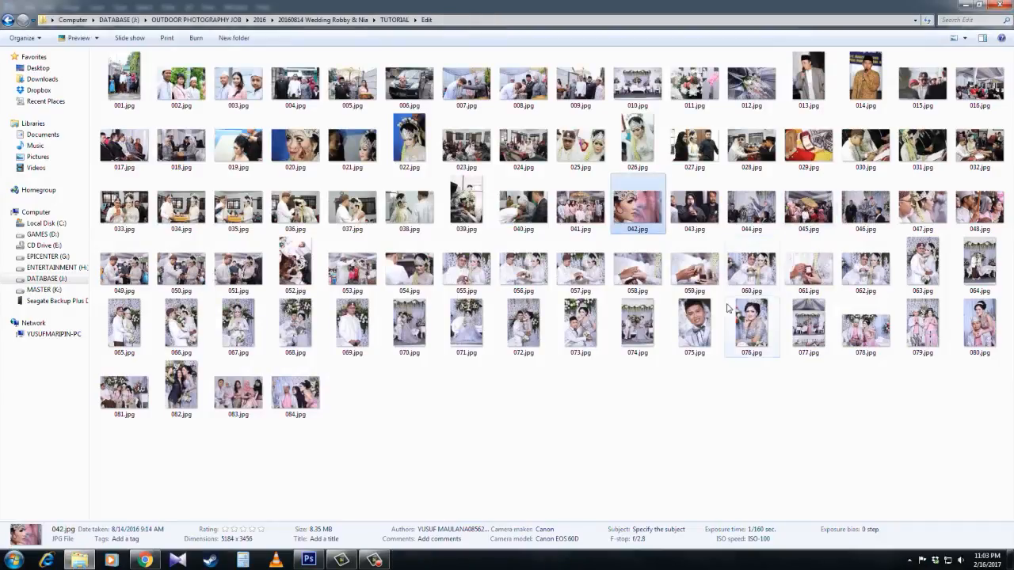
Step: View the patterned background document in Photoshop, and search Google Images for "vintage wallpaper" in Chrome
click(310, 560)
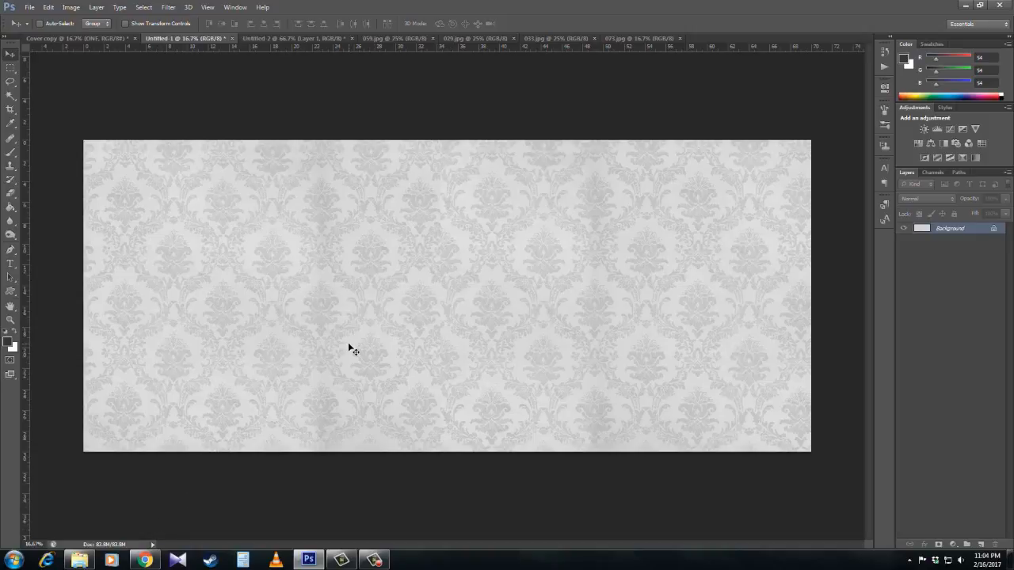
click(145, 560)
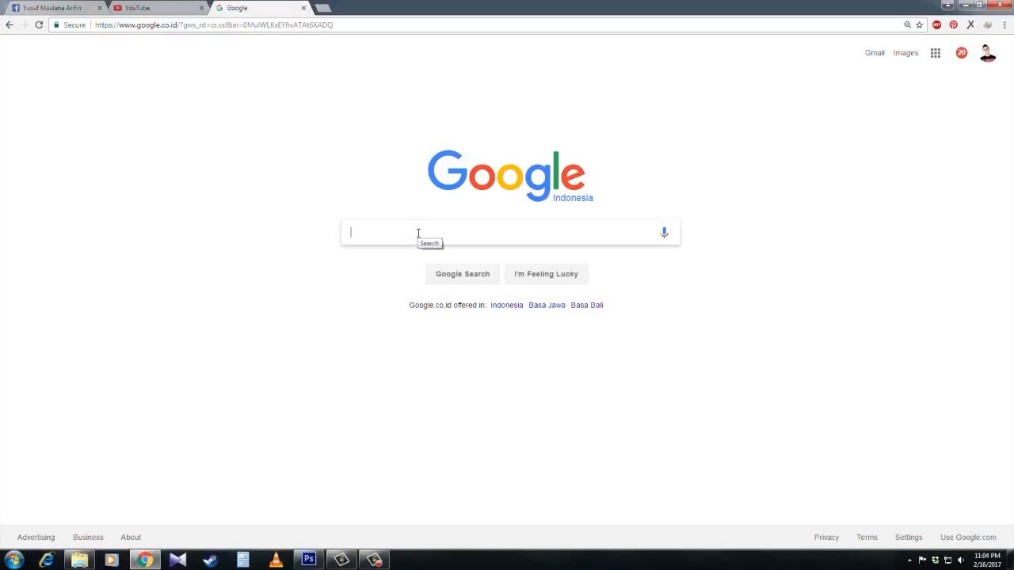
text(vinta)
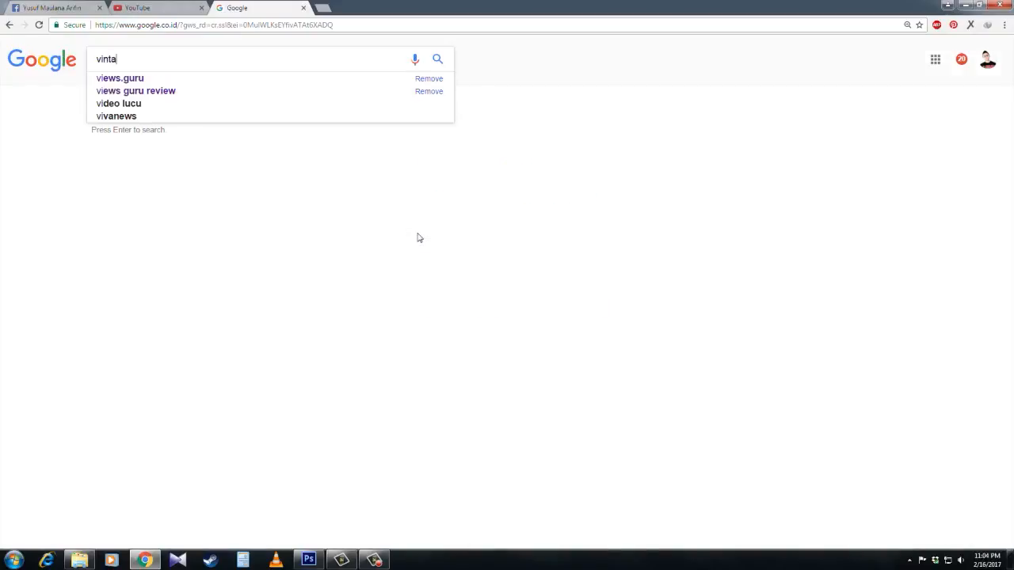
text(ge wallpaper)
key(Return)
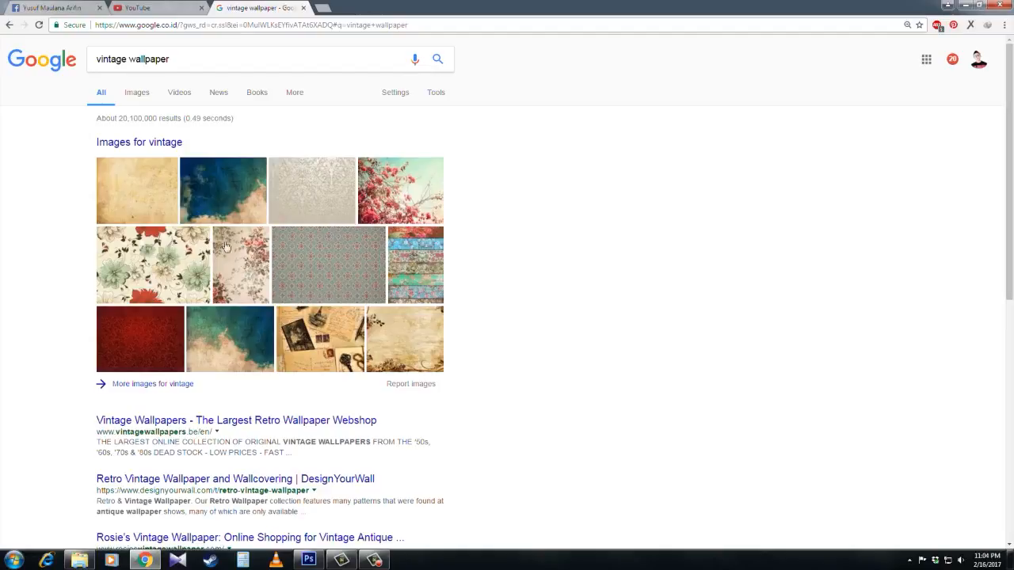
click(140, 94)
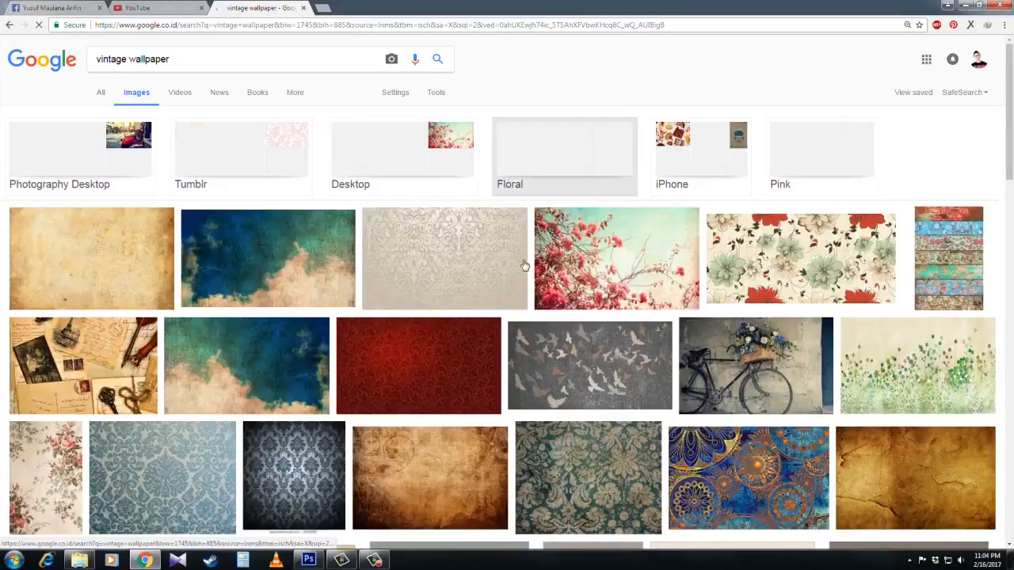
Step: Browse the vintage wallpaper image results and limit them to large images
scroll(532, 291, down, 5)
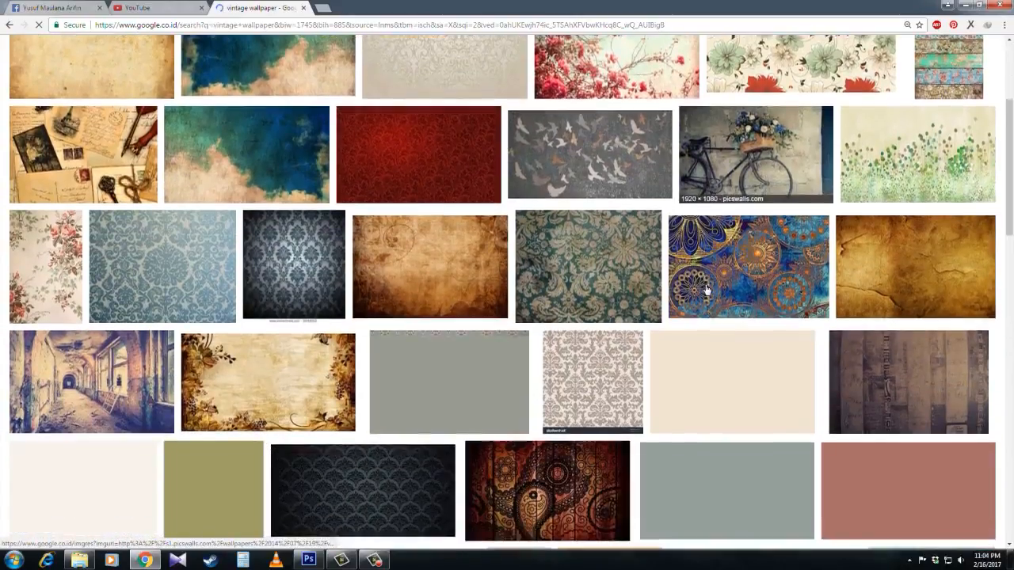
scroll(703, 291, down, 3)
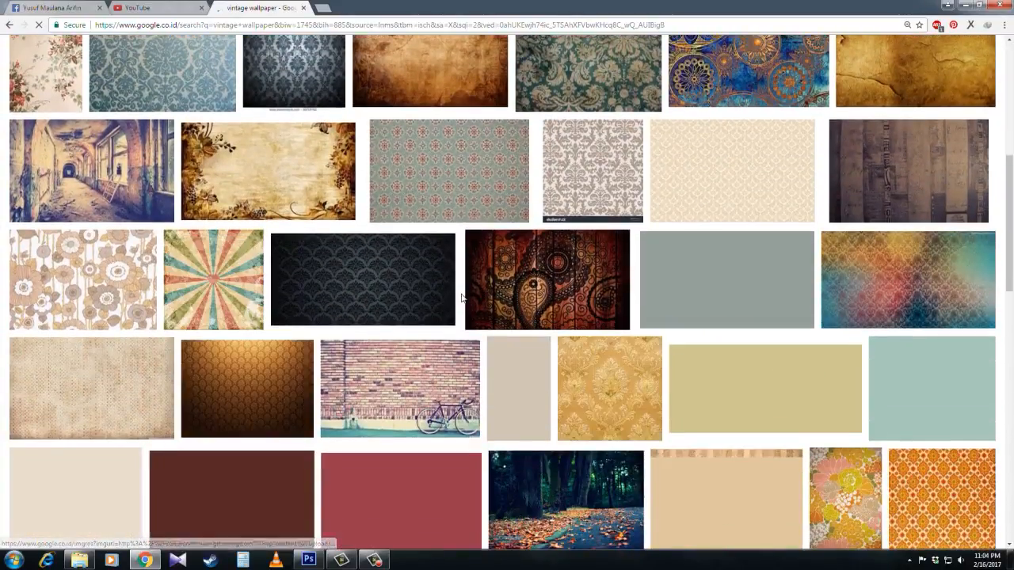
scroll(787, 362, down, 8)
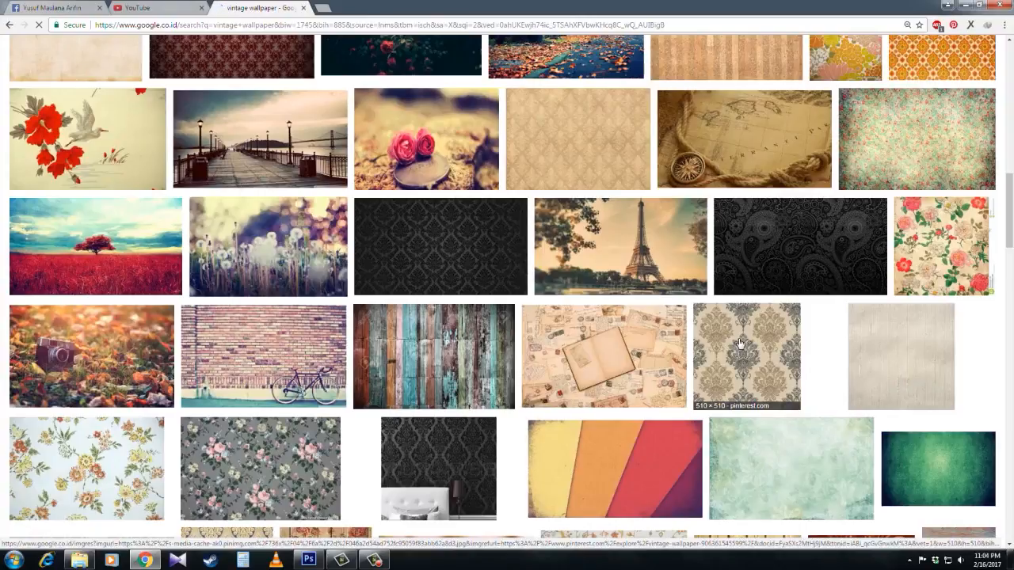
scroll(741, 342, down, 3)
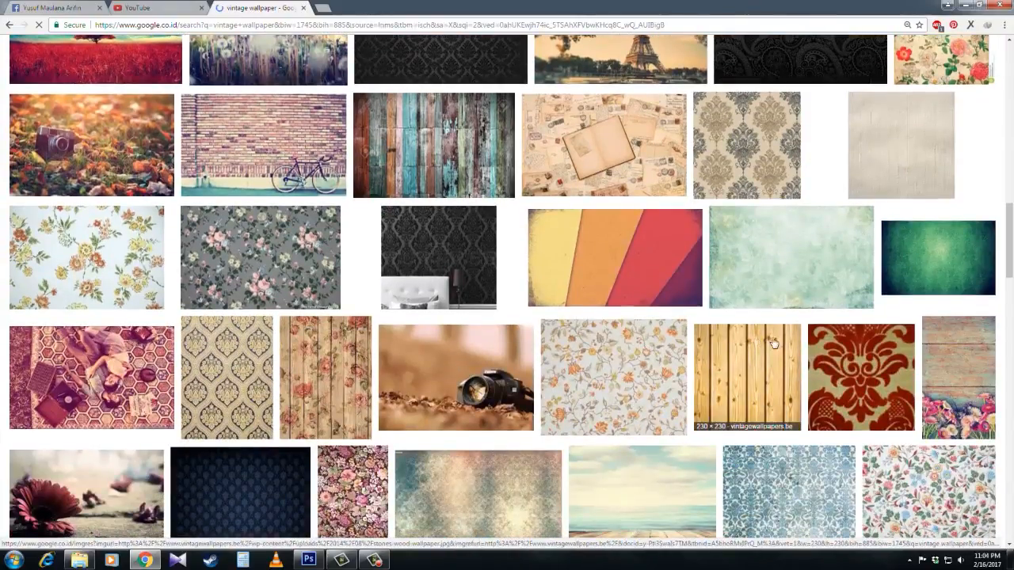
scroll(773, 343, up, 10)
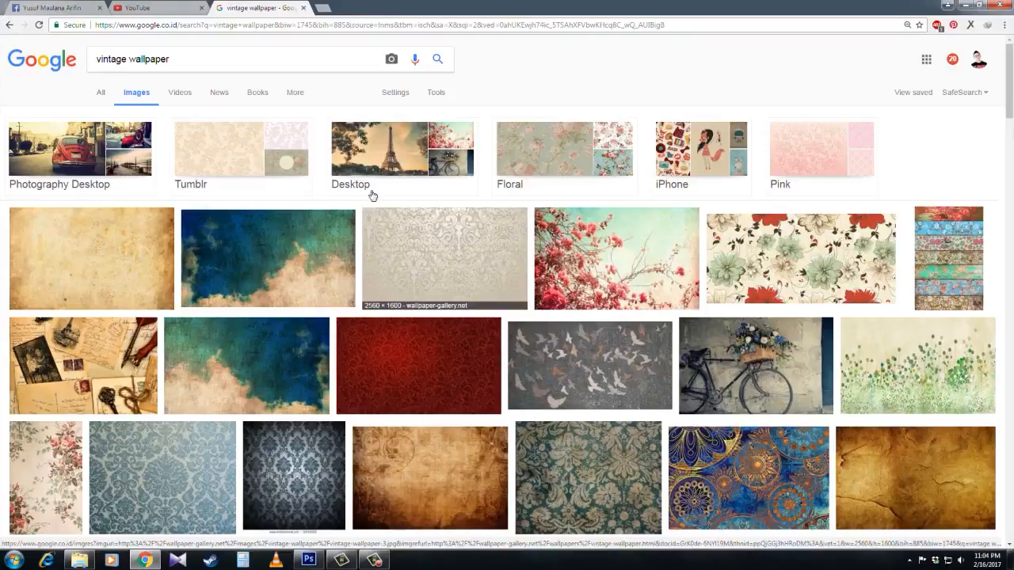
click(433, 94)
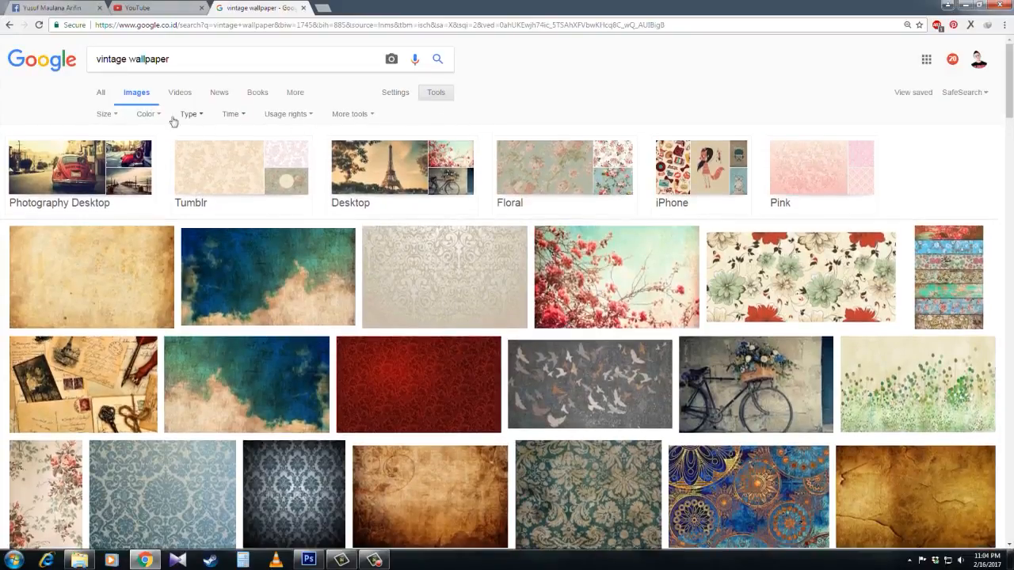
click(107, 114)
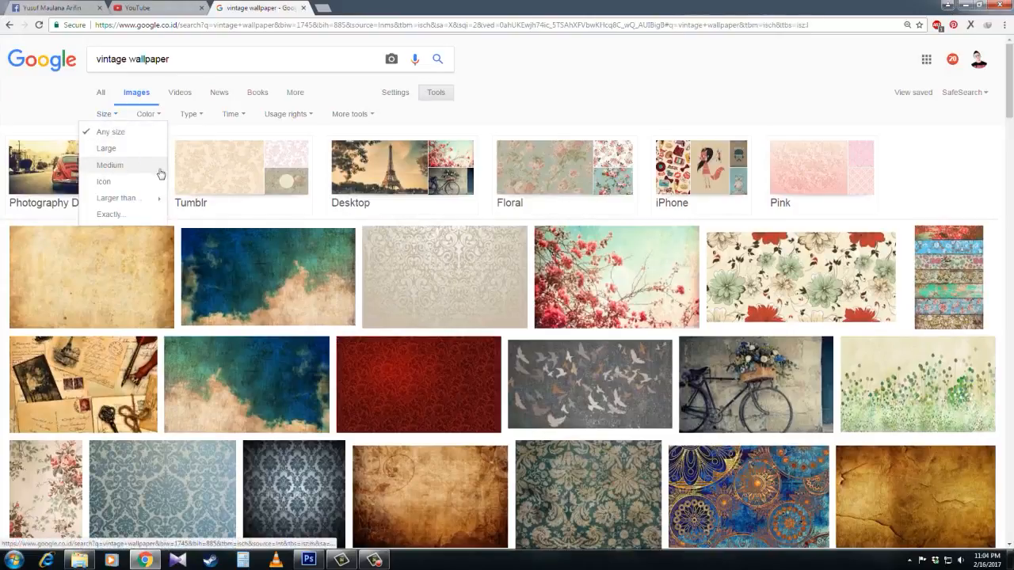
click(118, 149)
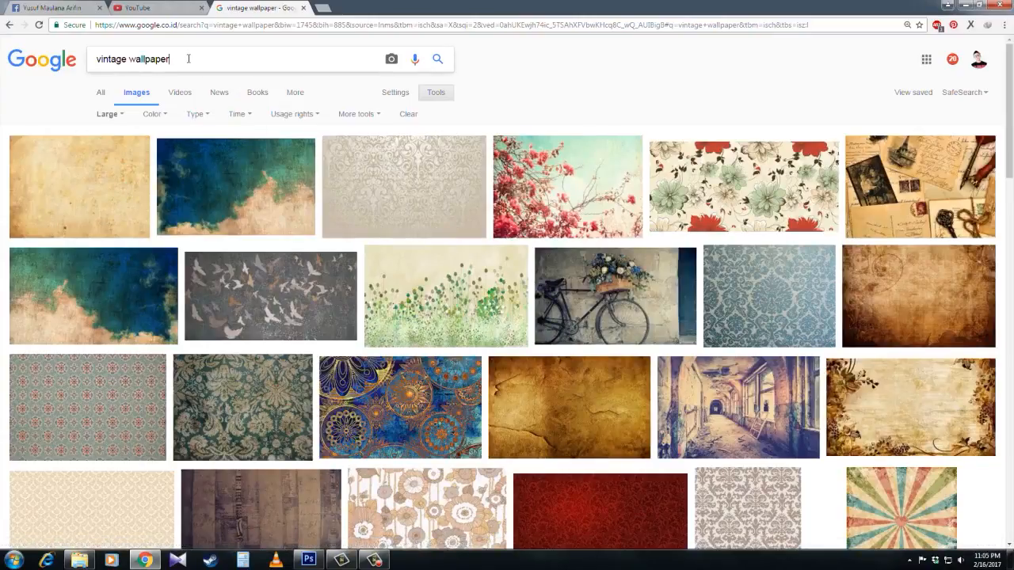
Step: Search Google Images for "floral brush photoshop"
drag(188, 58, 98, 59)
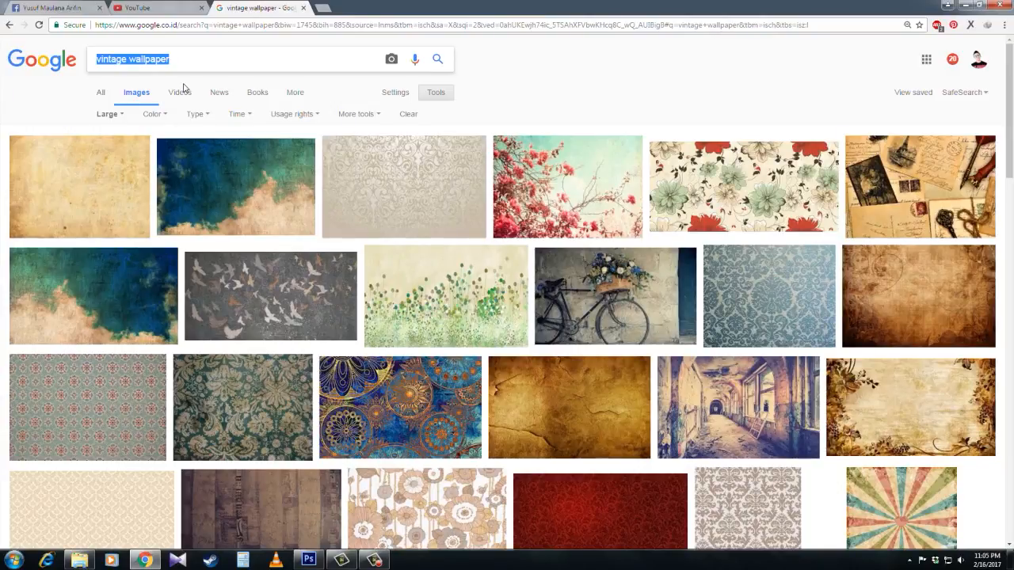
text(floral)
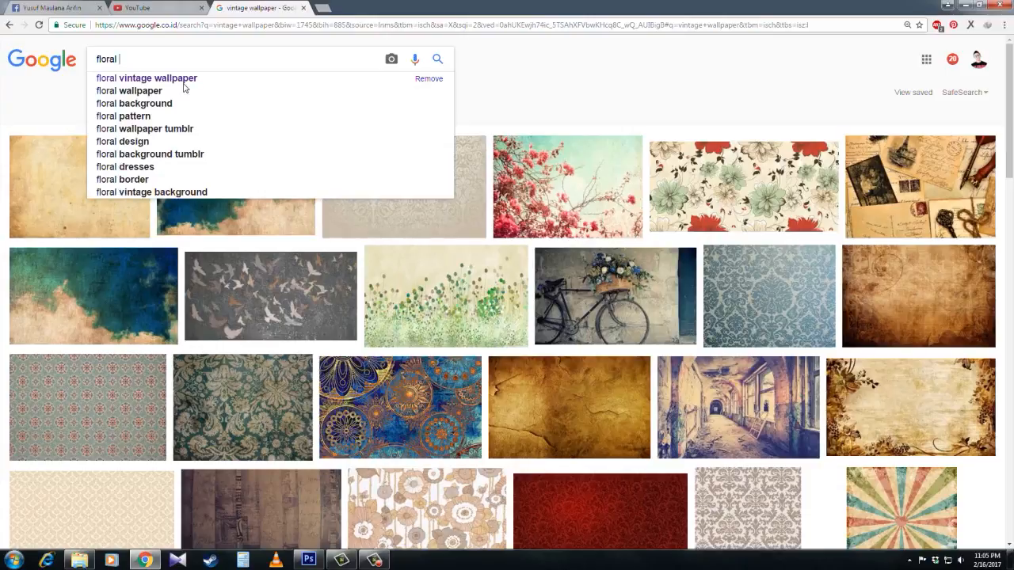
text( brush)
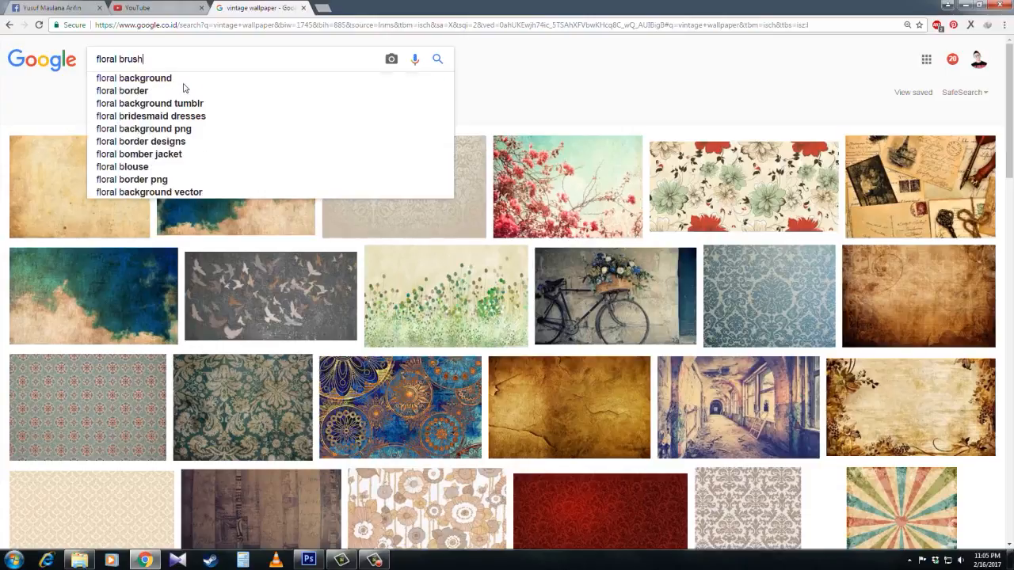
text( photoshop)
key(Return)
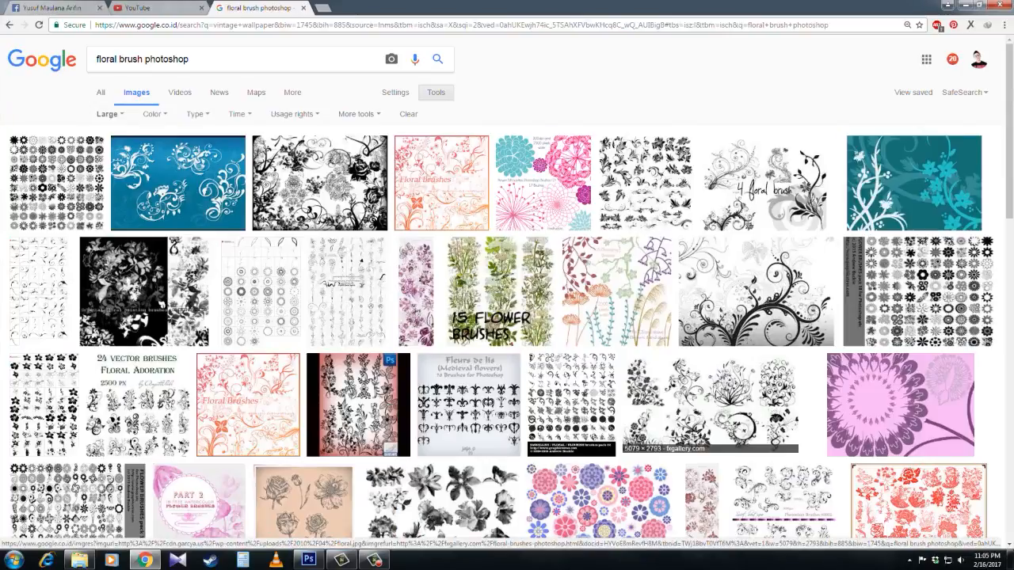
Step: Preview the Floral Brushes Photoshop image from Images Guru and look over the other floral brush results
click(710, 404)
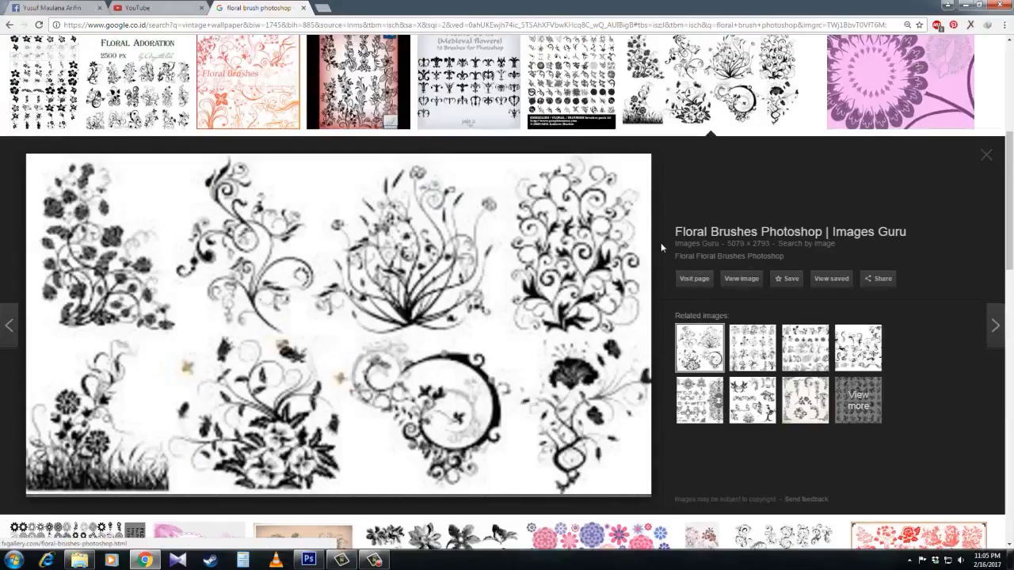
scroll(661, 247, up, 1)
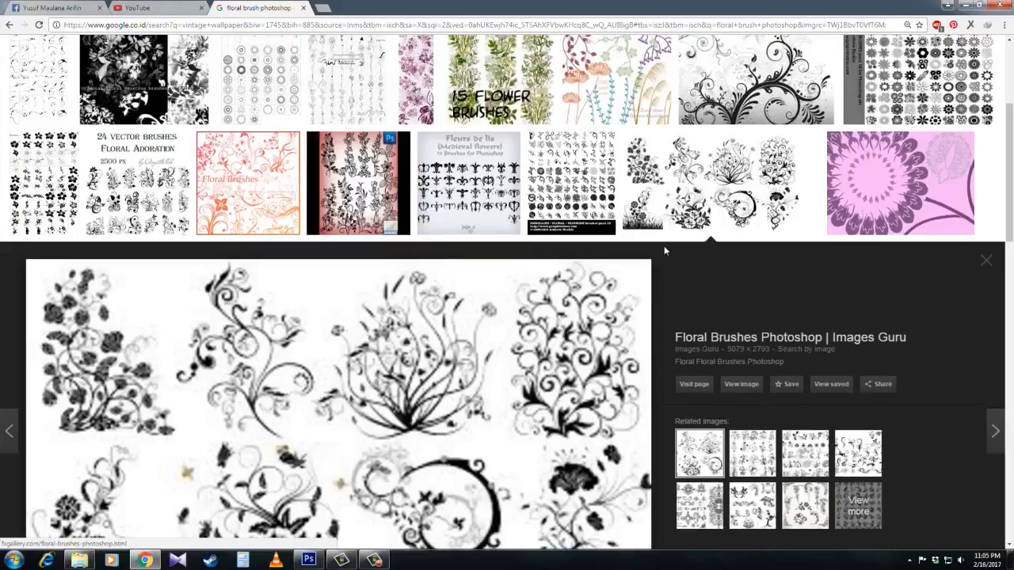
scroll(675, 263, up, 1)
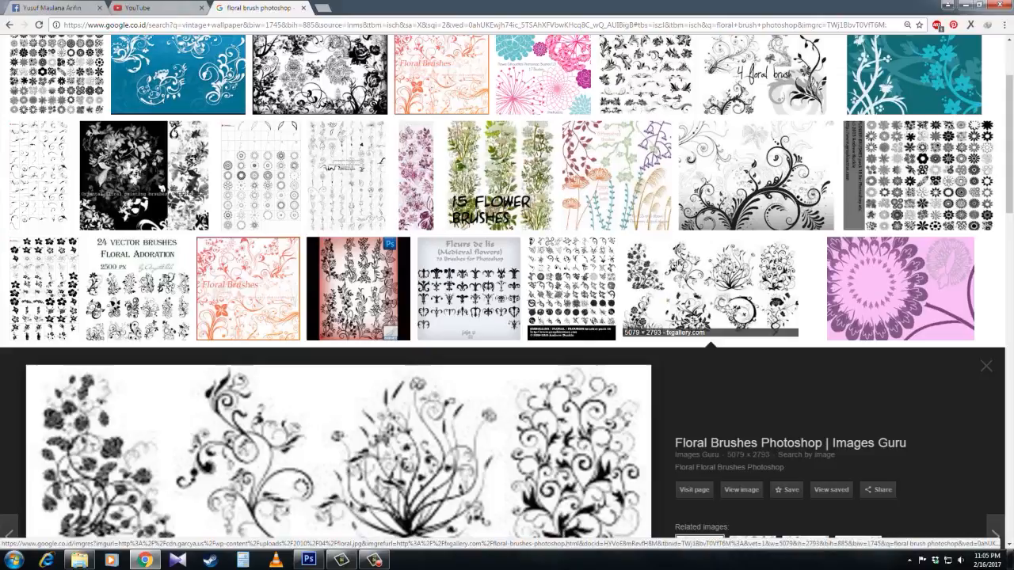
scroll(678, 264, up, 2)
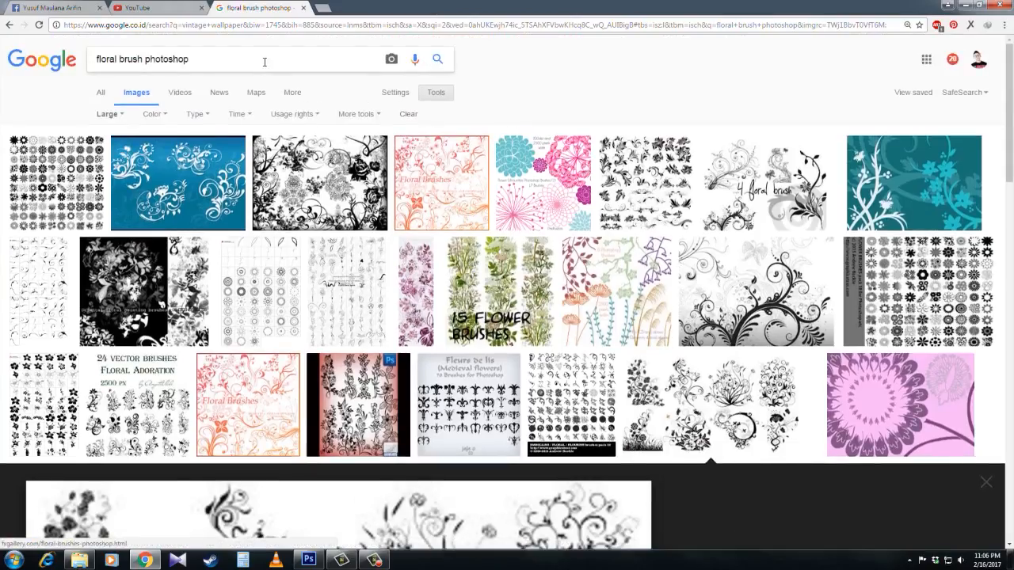
Step: Search for "wedding fonts" and view both the web results and the image results
drag(261, 62, 95, 59)
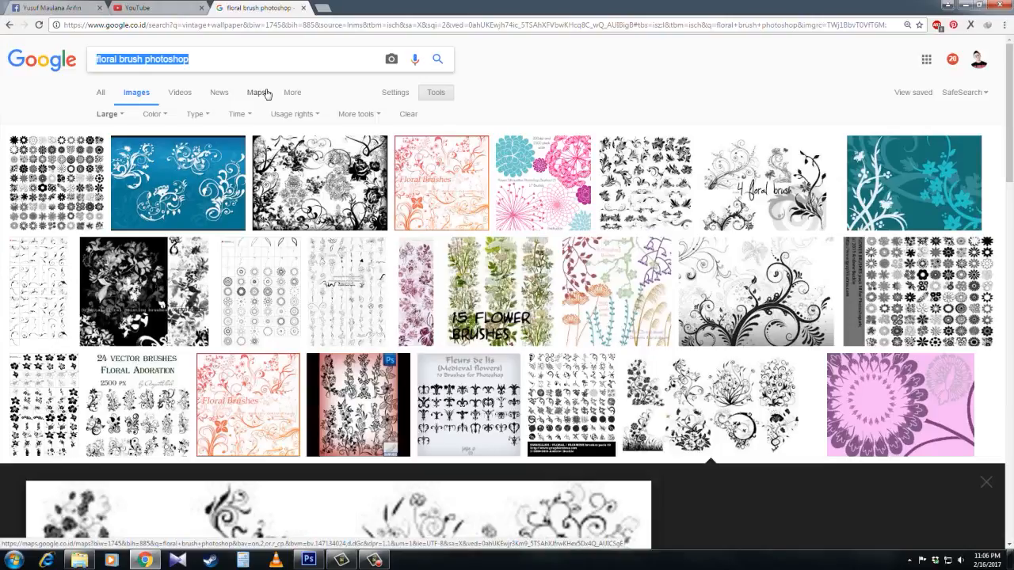
text(wedding font)
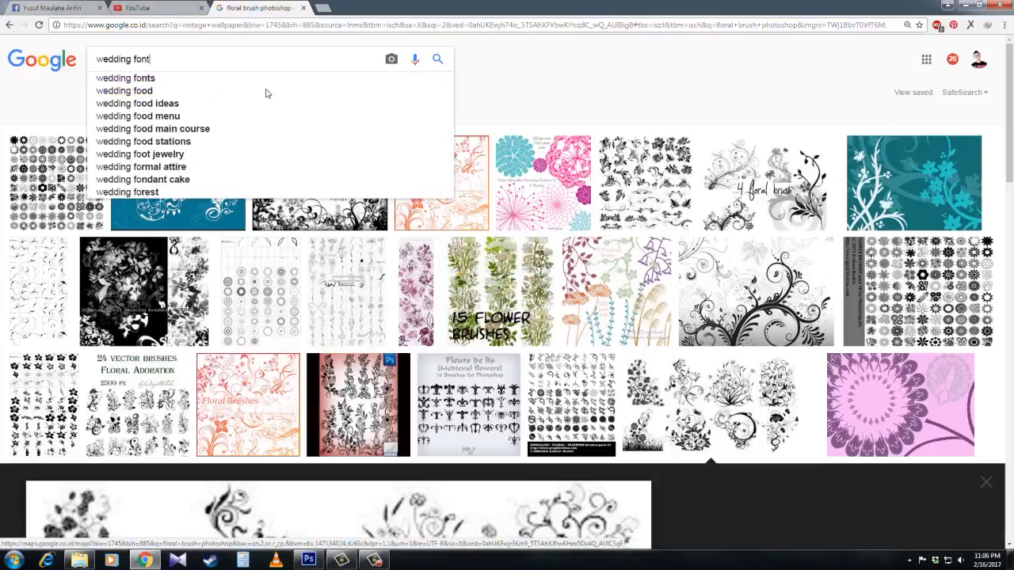
text(s)
key(Return)
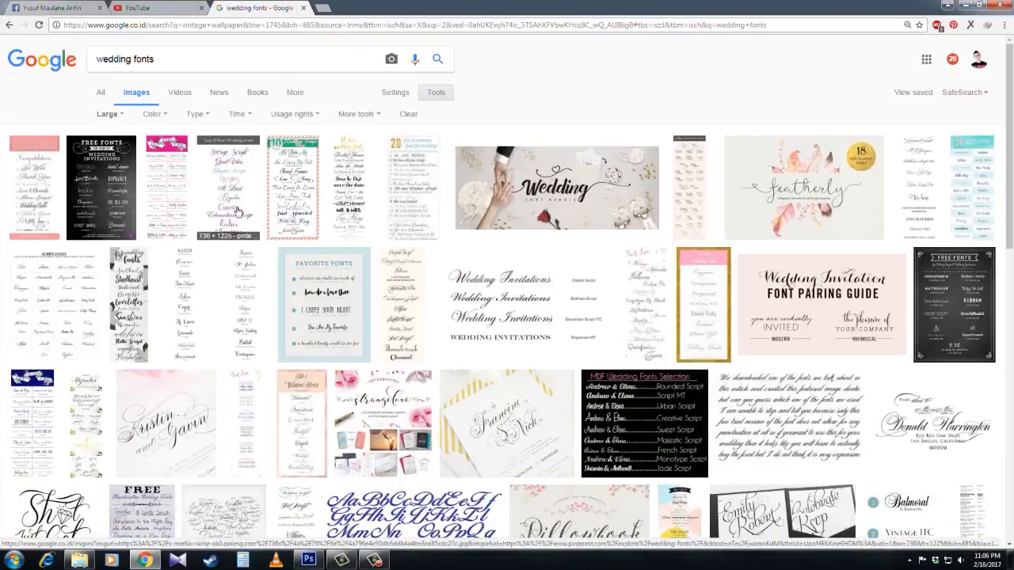
click(101, 94)
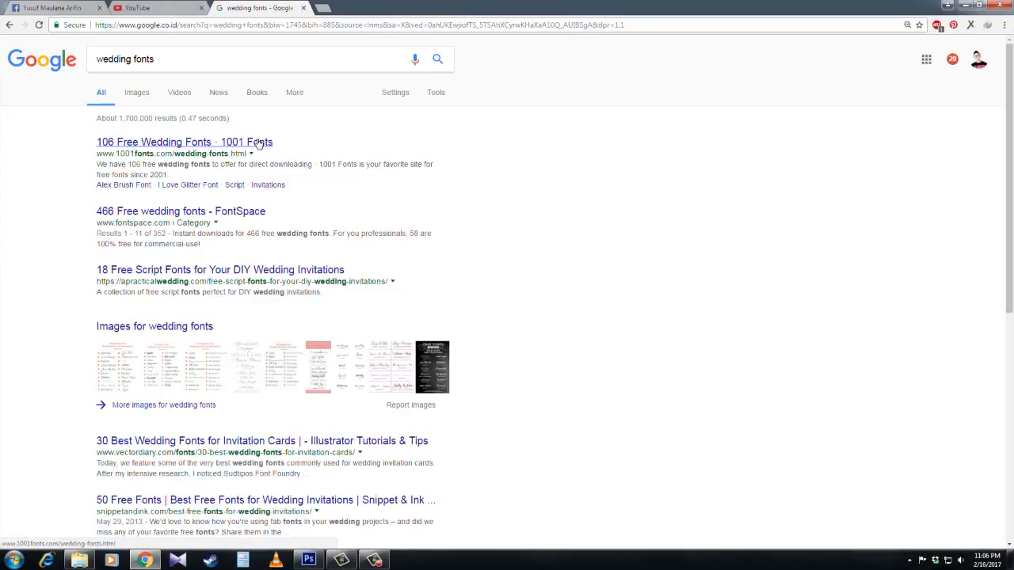
click(139, 95)
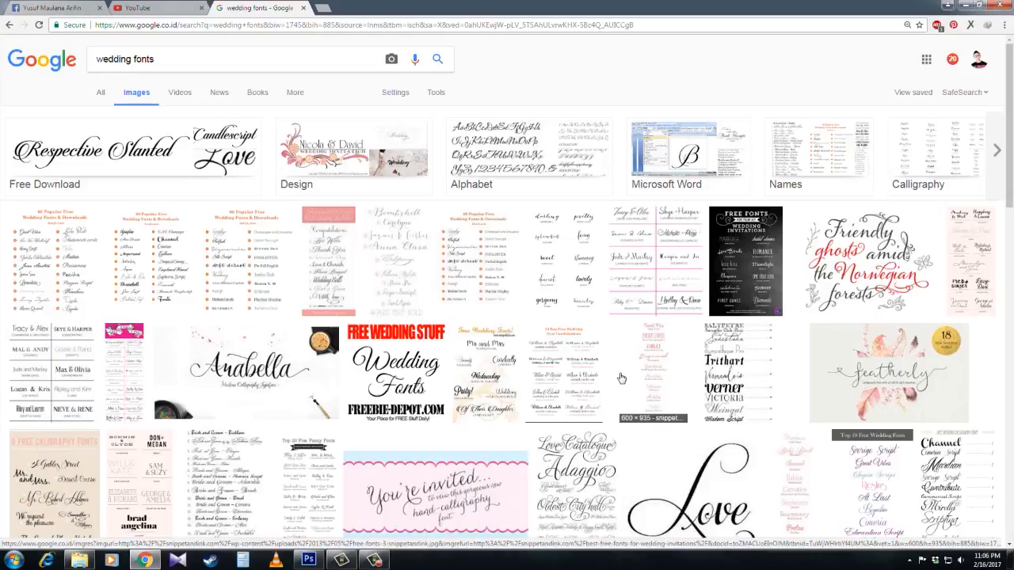
Step: Switch to Photoshop and create a new white RGB document 70 cm wide and 30 cm high at 300 pixels/inch
click(309, 561)
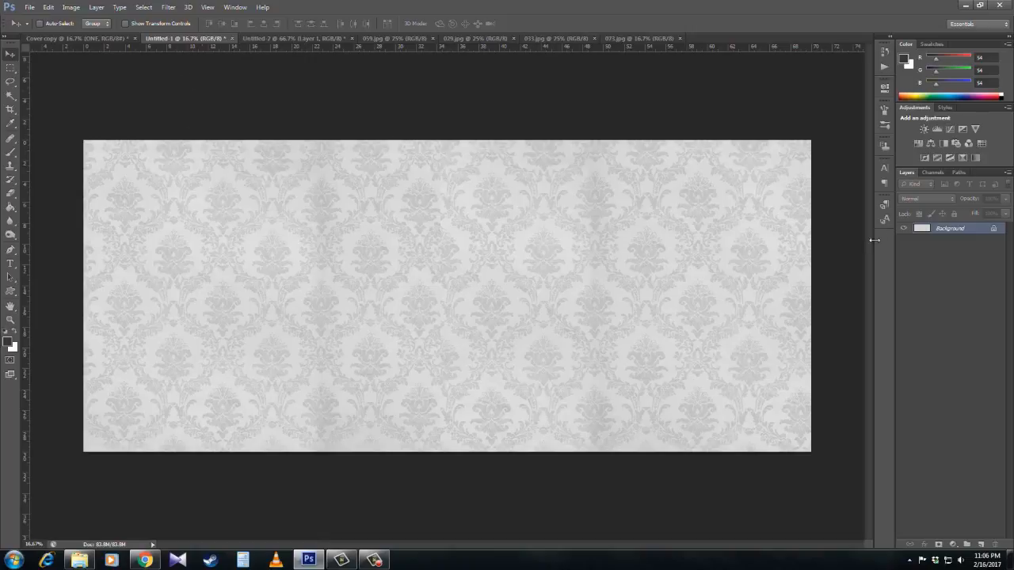
click(29, 7)
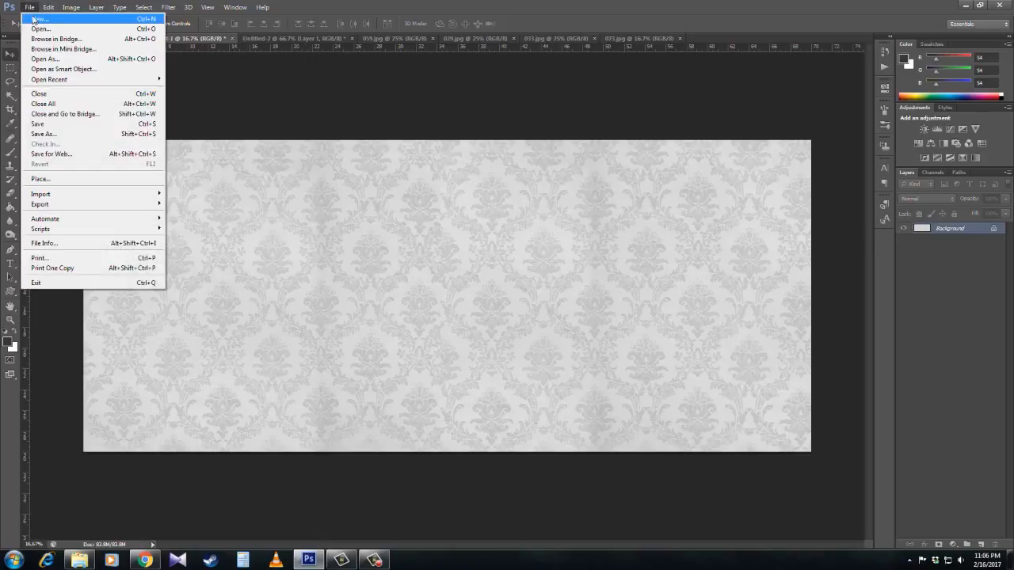
click(36, 19)
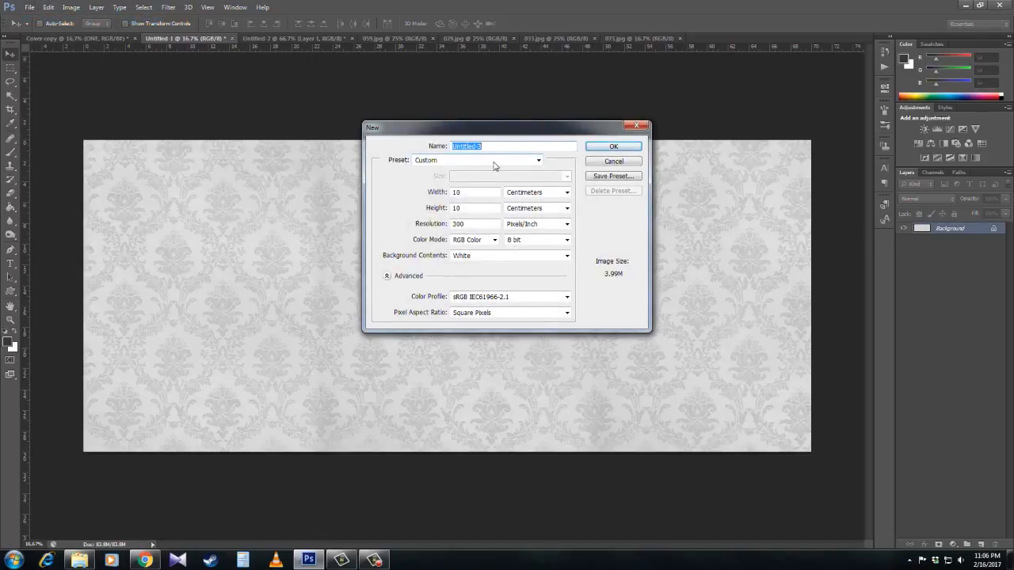
click(488, 162)
click(597, 222)
click(533, 192)
click(533, 192)
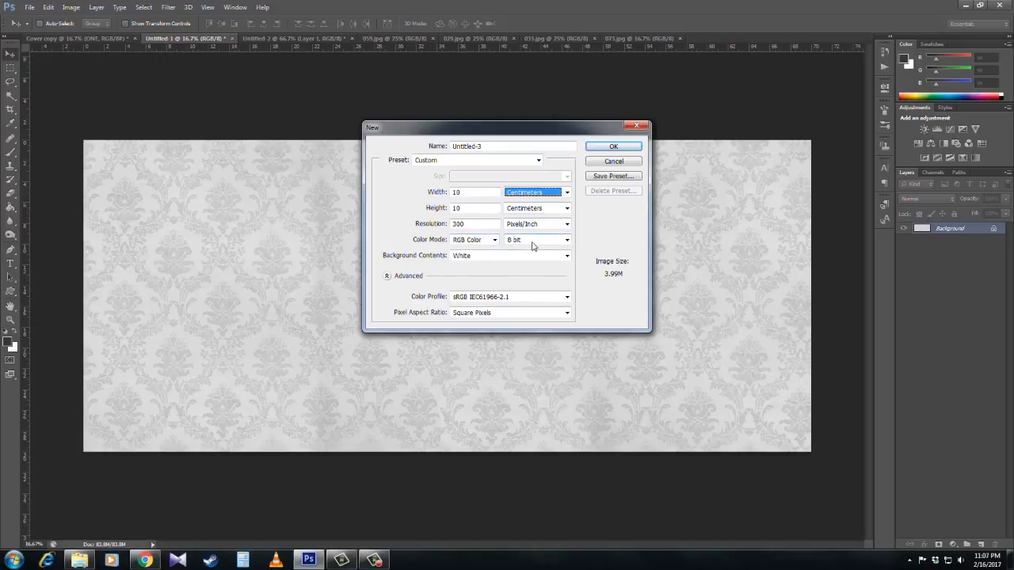
click(474, 192)
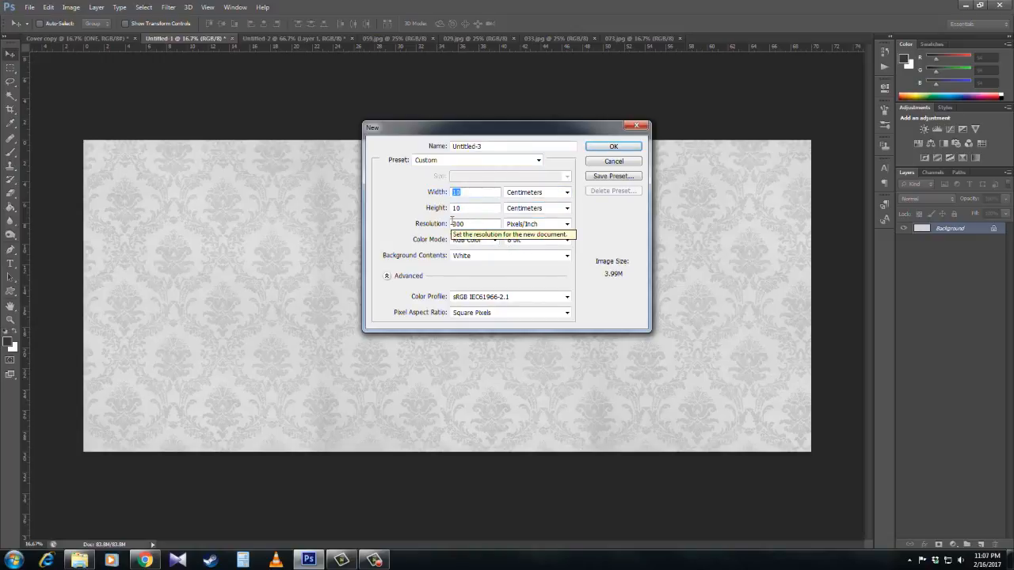
text(70)
key(Tab)
key(Tab)
text(30)
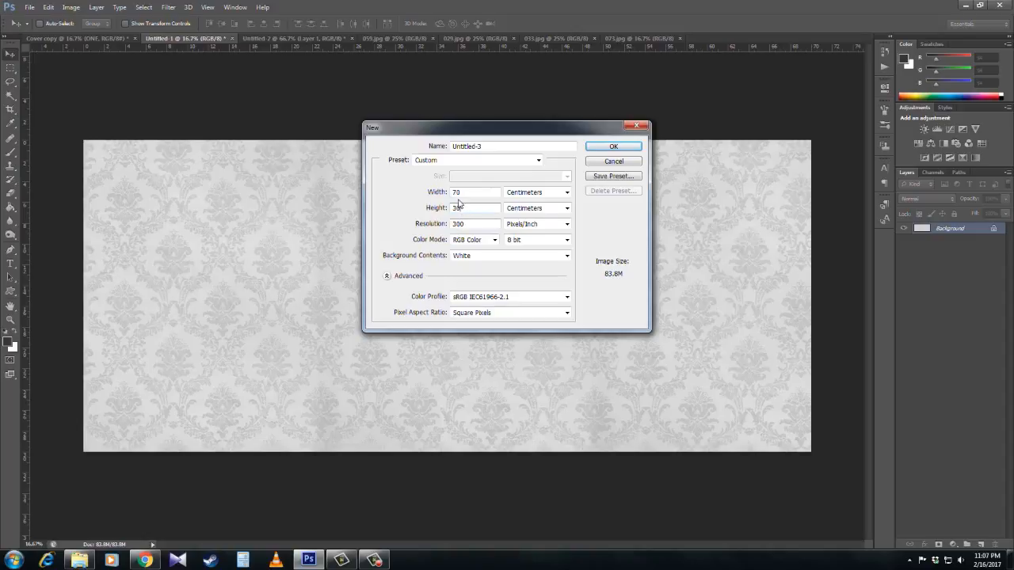
click(606, 149)
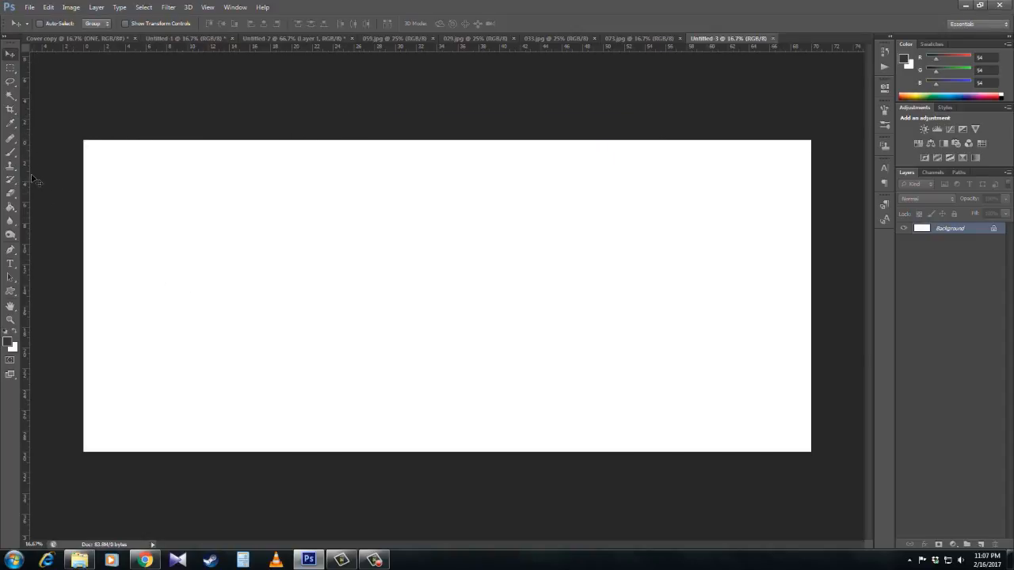
Step: Check which measurement unit the rulers use, and hide and redisplay the rulers on the blank document
right_click(220, 47)
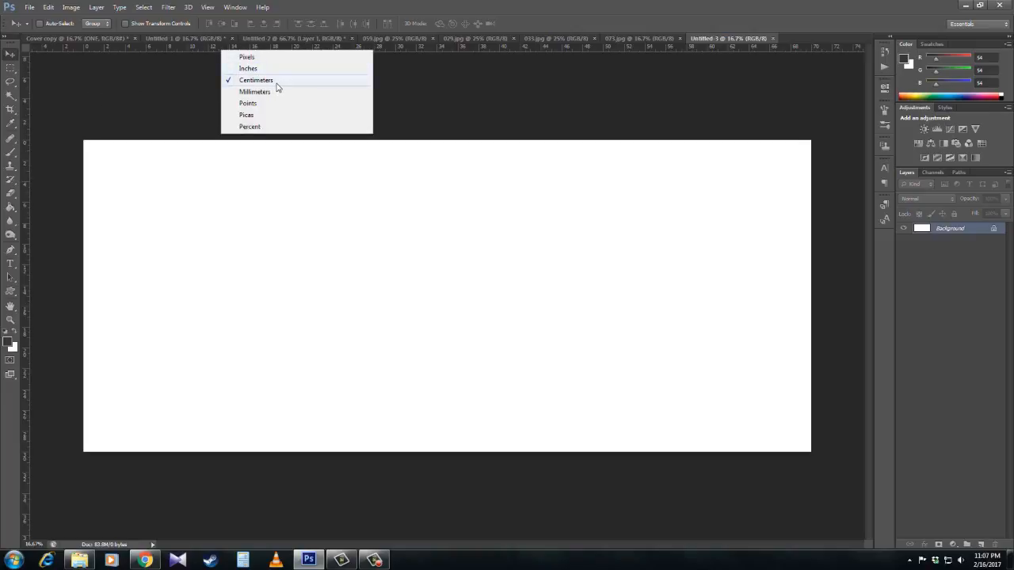
click(309, 3)
key(ctrl+r)
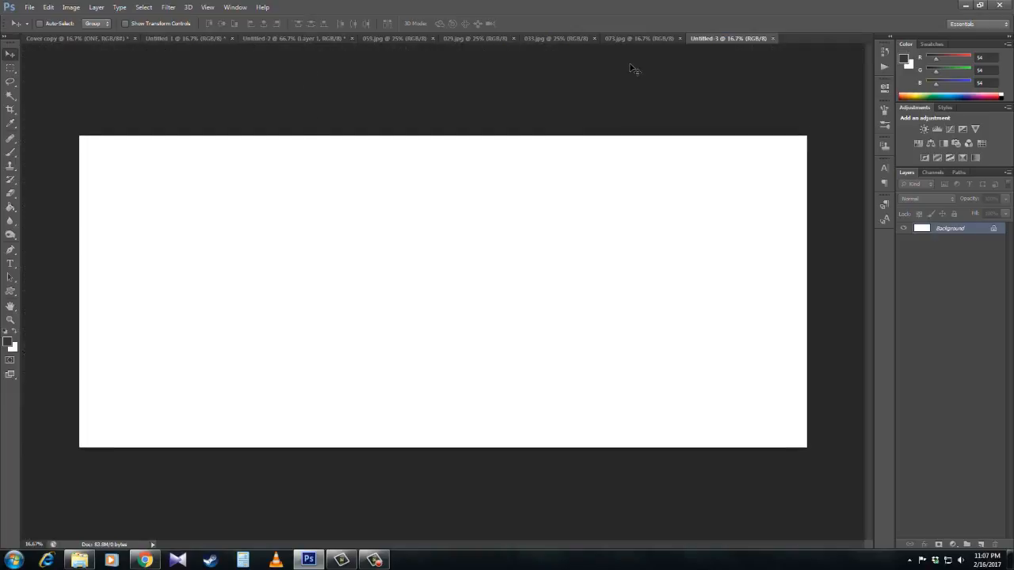
key(ctrl+r)
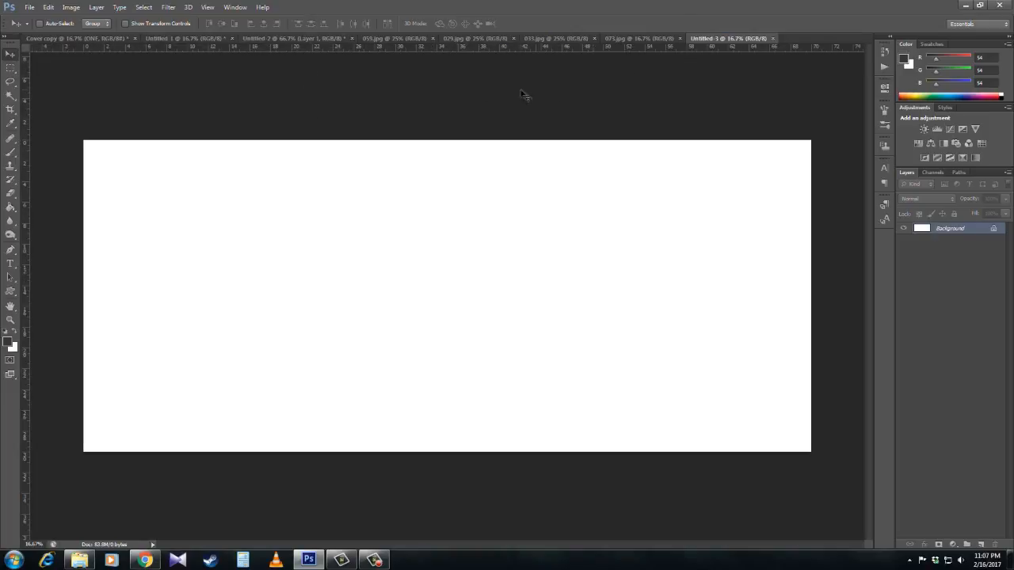
right_click(398, 47)
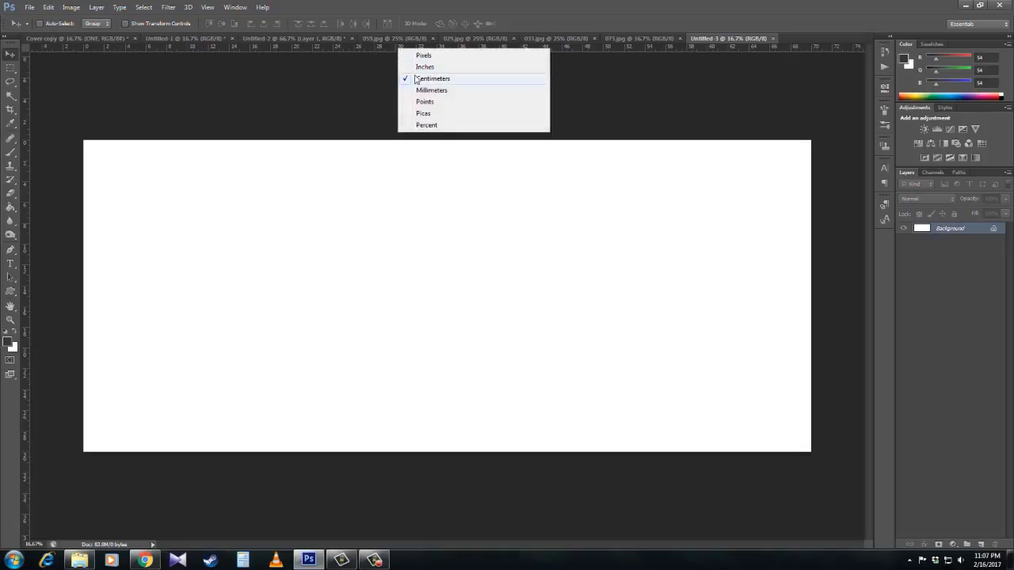
click(464, 8)
Step: Place a vertical guide at 35 cm, the middle of the blank canvas
key(z)
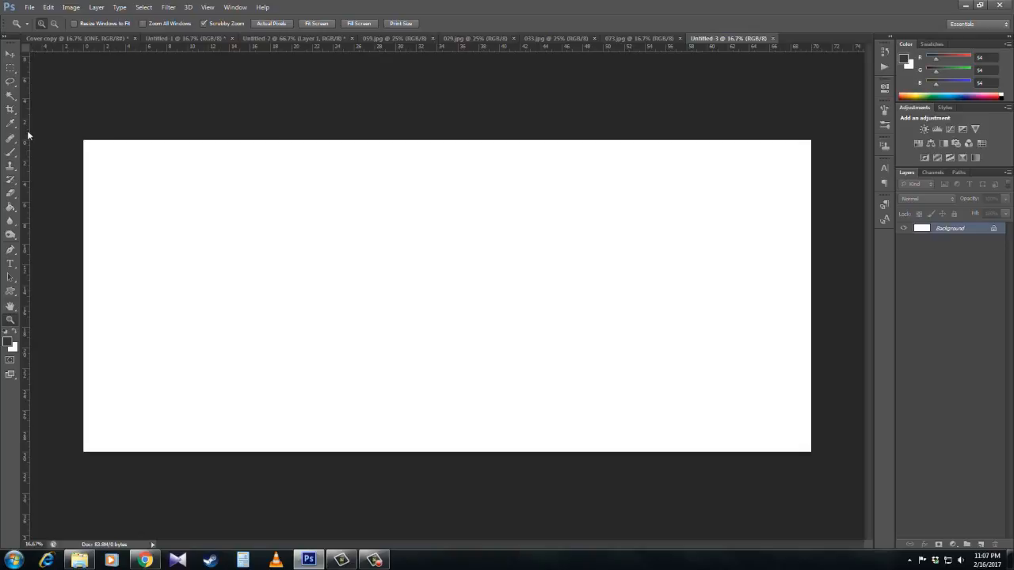
drag(27, 130, 448, 163)
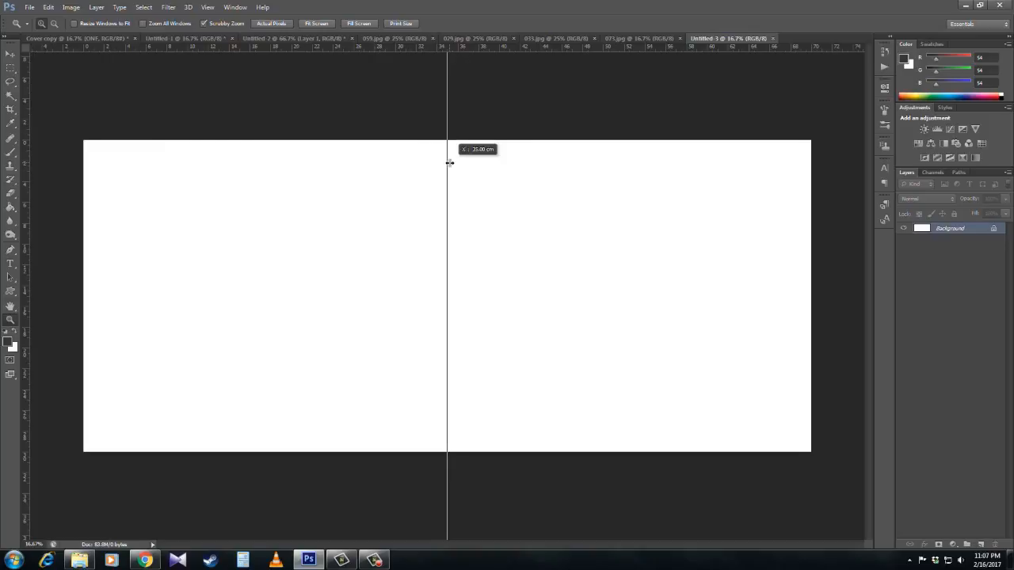
drag(449, 163, 448, 162)
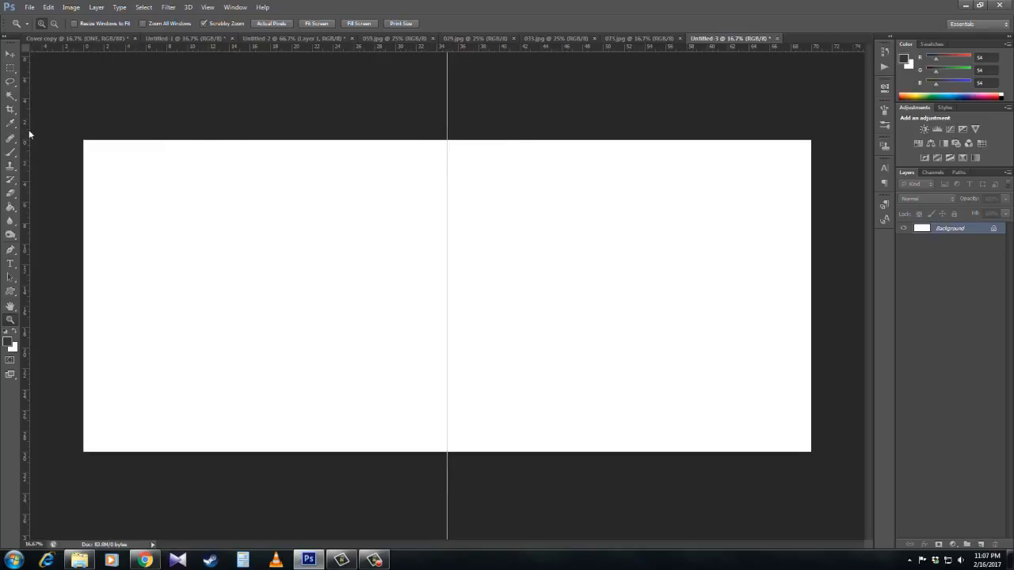
click(451, 85)
click(458, 71)
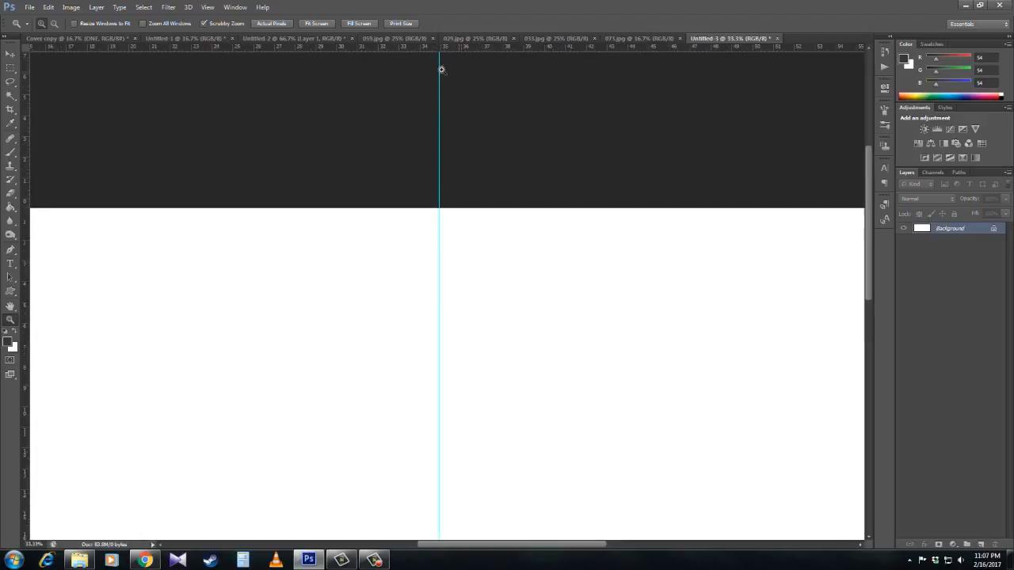
alt+click(445, 175)
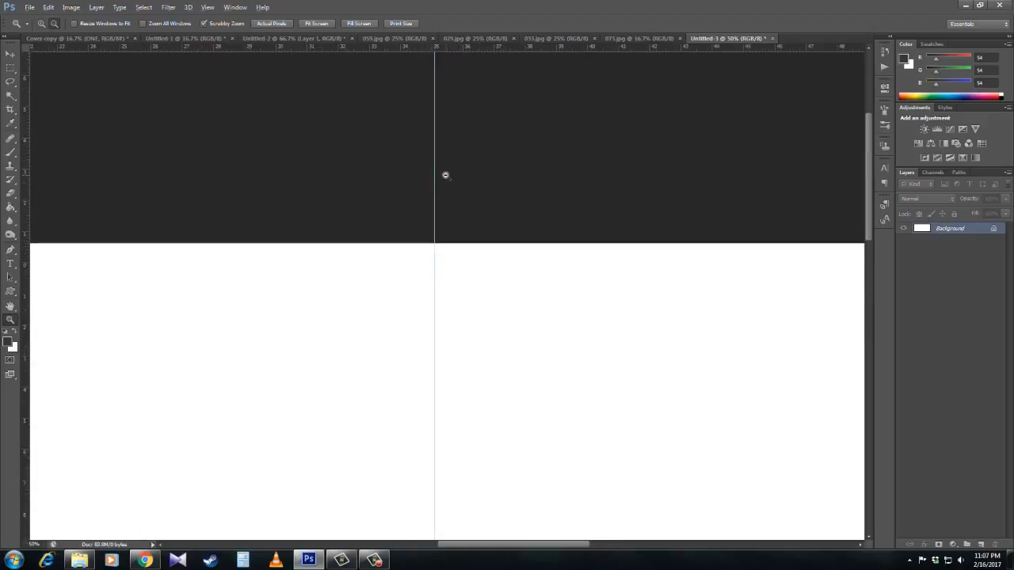
alt+click(445, 175)
alt+click(446, 174)
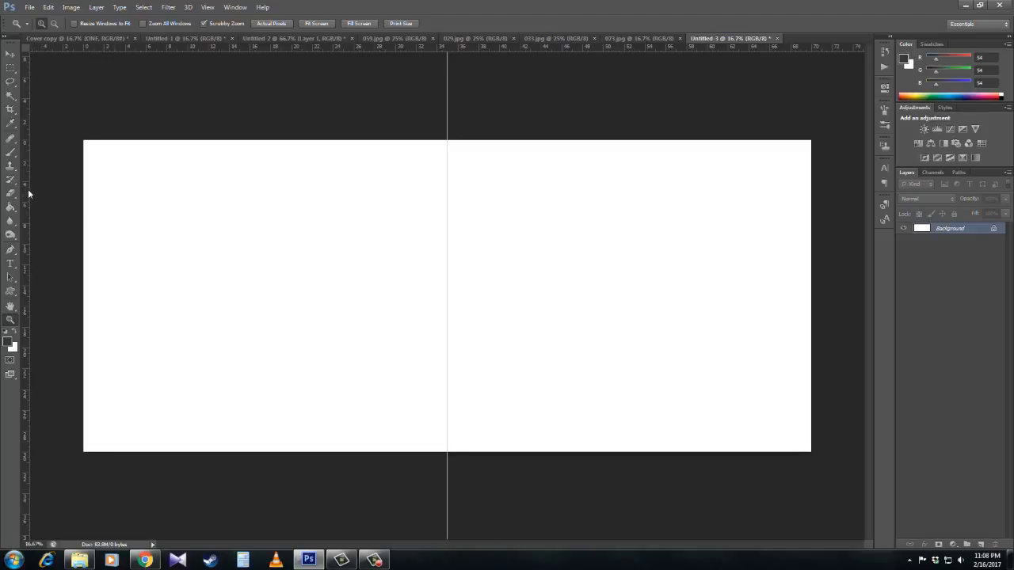
Step: Add vertical guides at 34 cm and 36 cm, one on each side of the centre guide
drag(27, 191, 283, 194)
drag(432, 194, 437, 194)
click(442, 186)
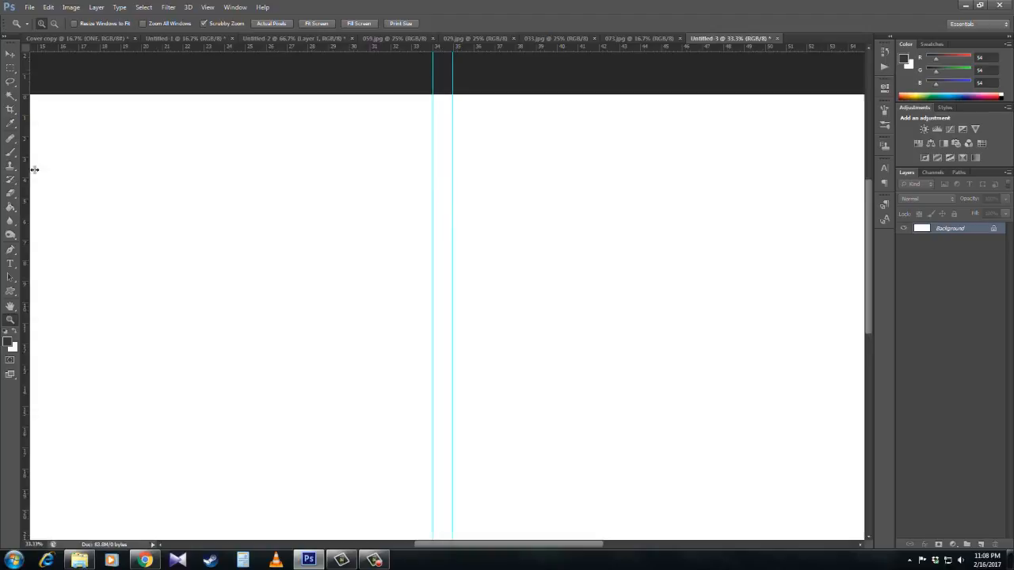
drag(34, 170, 473, 167)
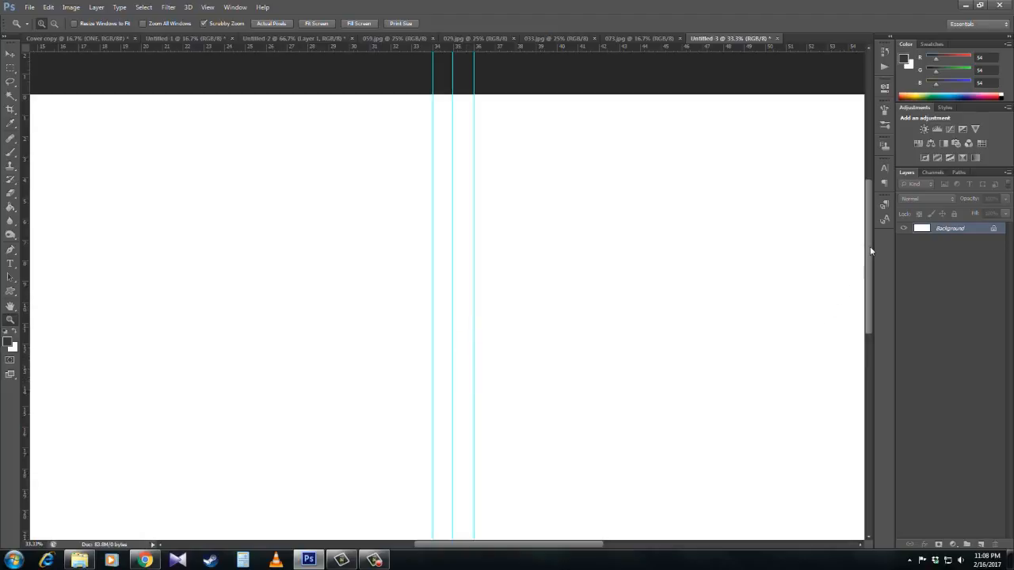
drag(870, 251, 870, 263)
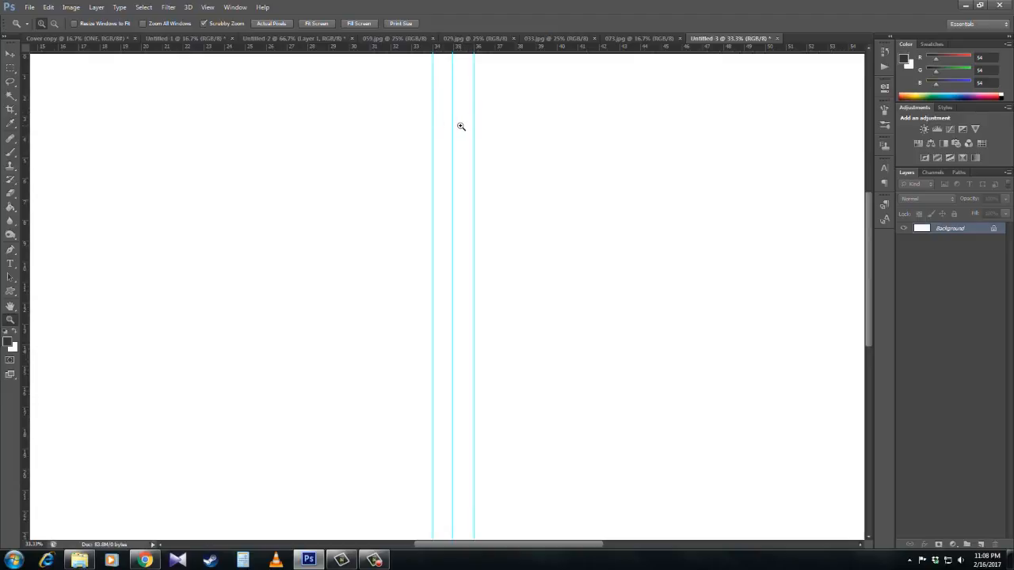
alt+click(433, 152)
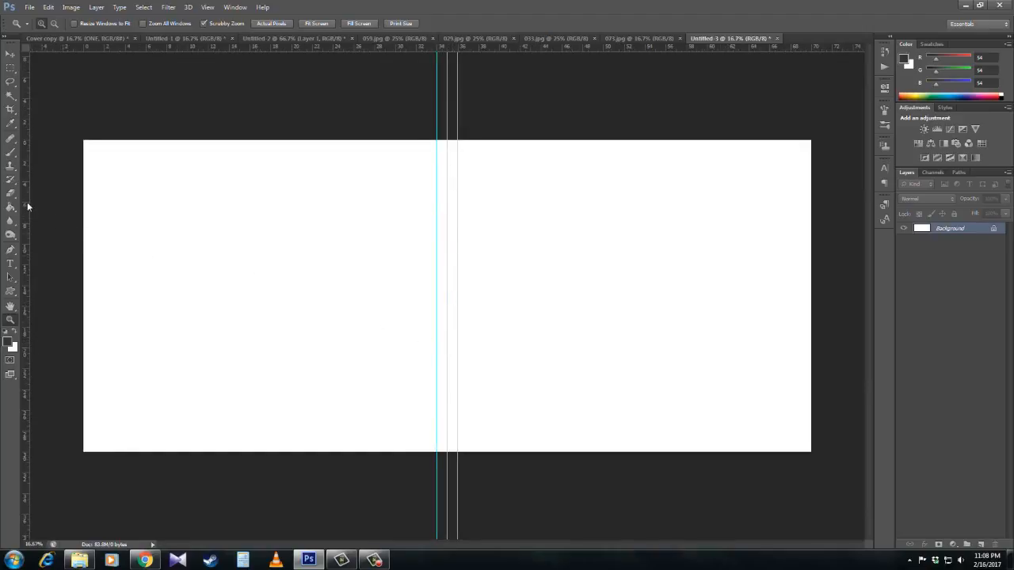
Step: Place vertical guides at 4 cm and 66 cm, aligning each exactly 4 cm inside the canvas's side edges
drag(28, 197, 125, 201)
drag(25, 182, 770, 179)
click(138, 157)
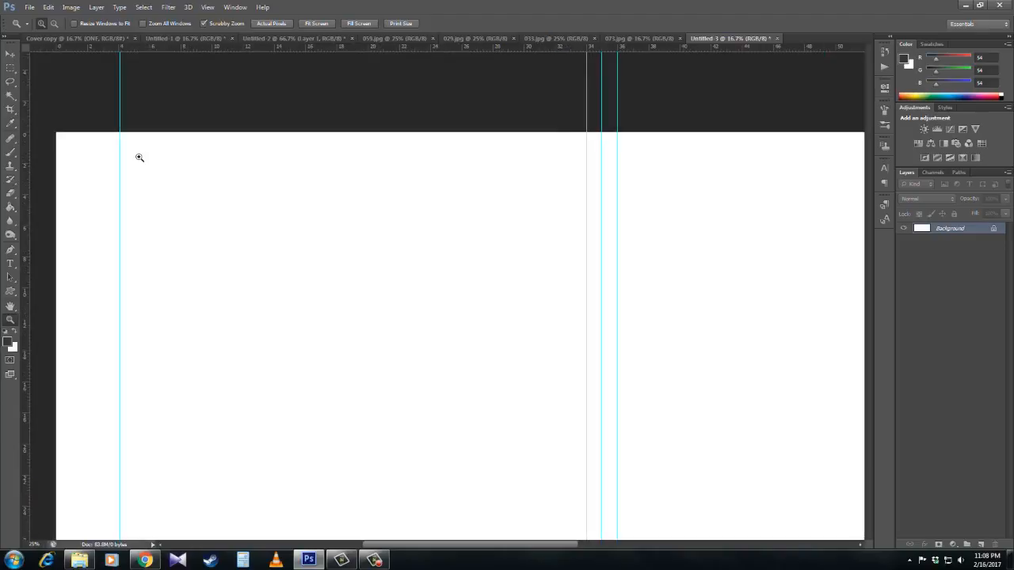
key(v)
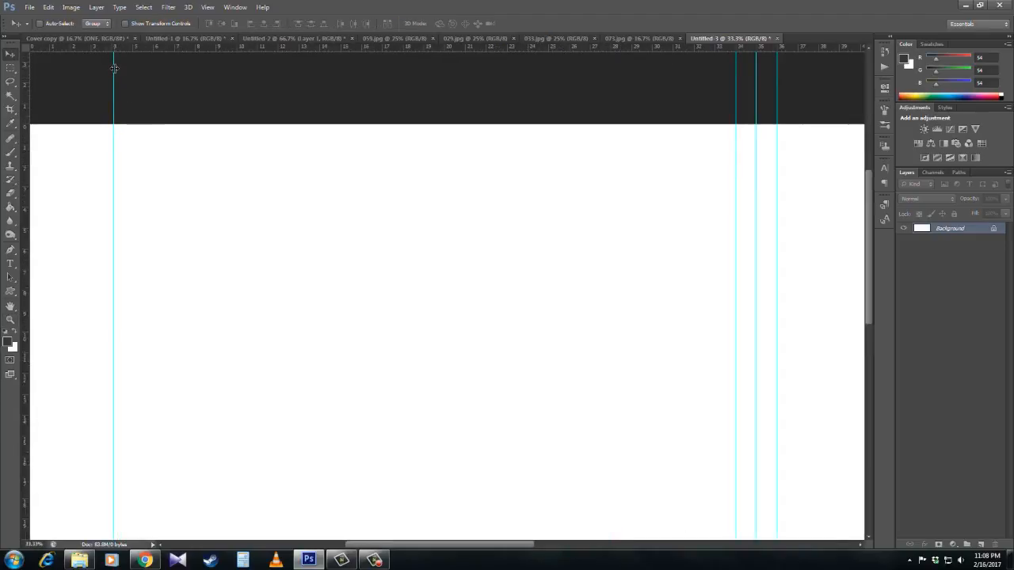
drag(113, 70, 111, 71)
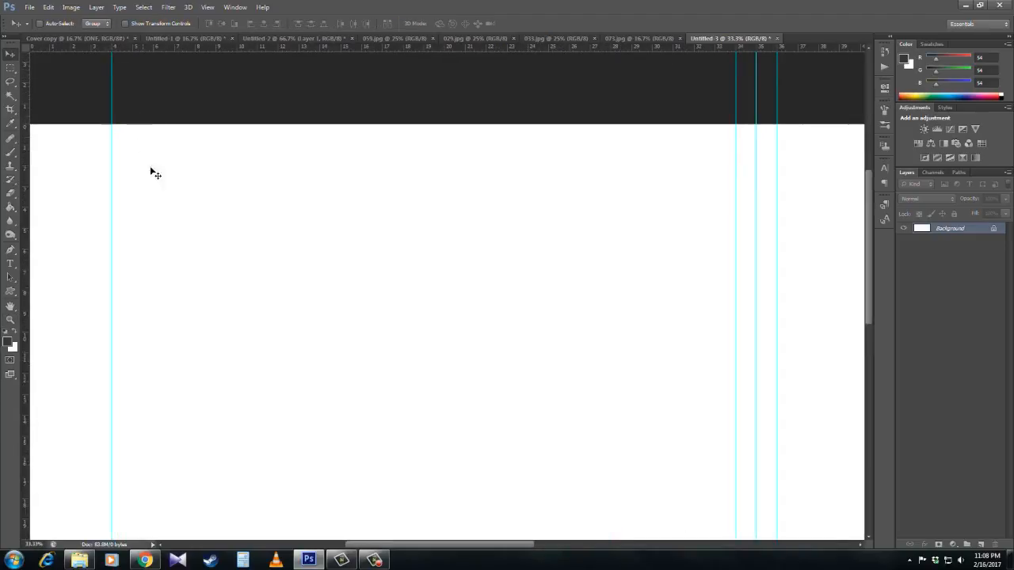
drag(407, 548, 604, 548)
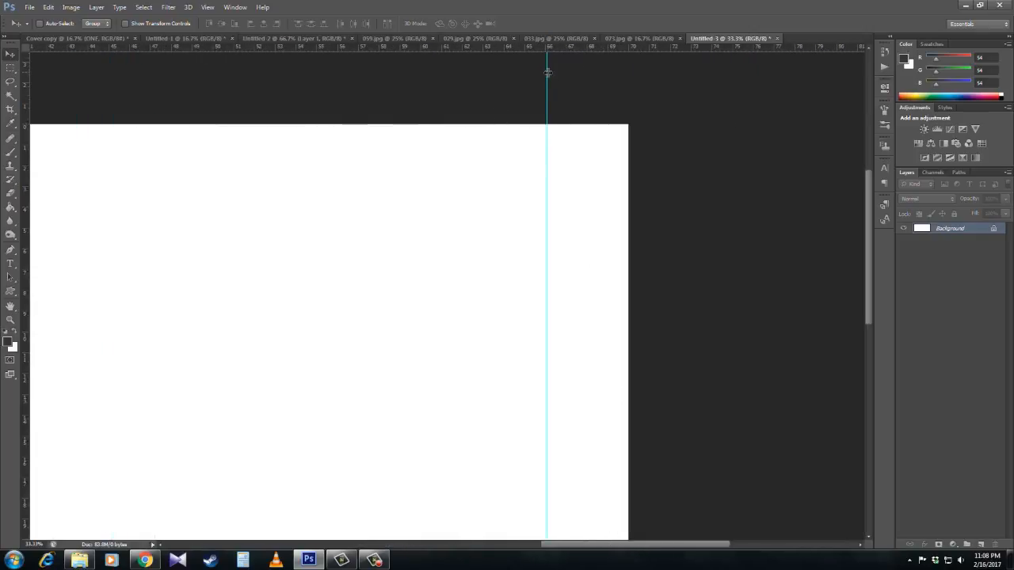
drag(547, 73, 545, 77)
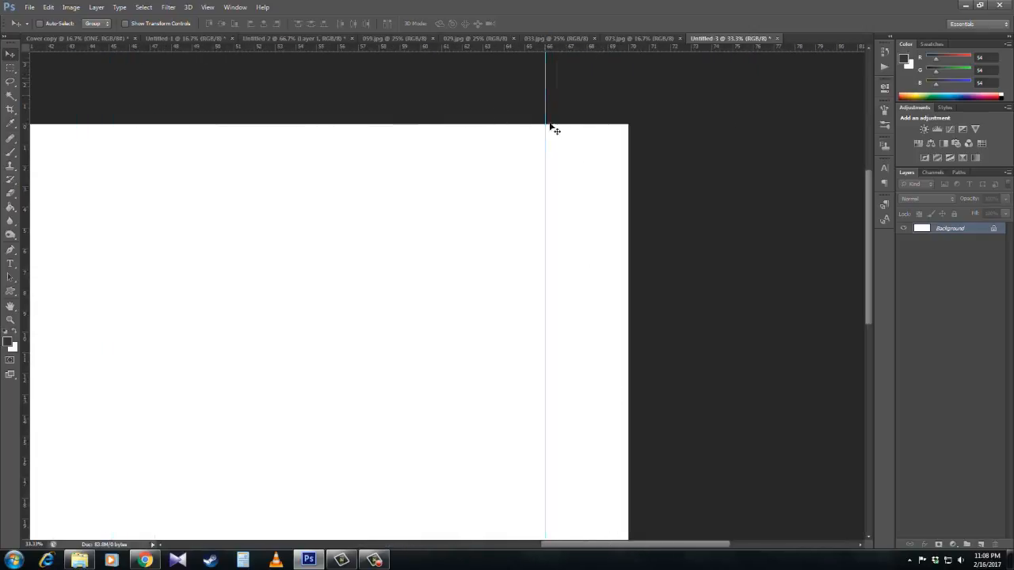
Step: Place horizontal guides at 5 cm and 25 cm to mark the upper and lower margins of the canvas
drag(681, 546, 479, 536)
drag(264, 49, 266, 228)
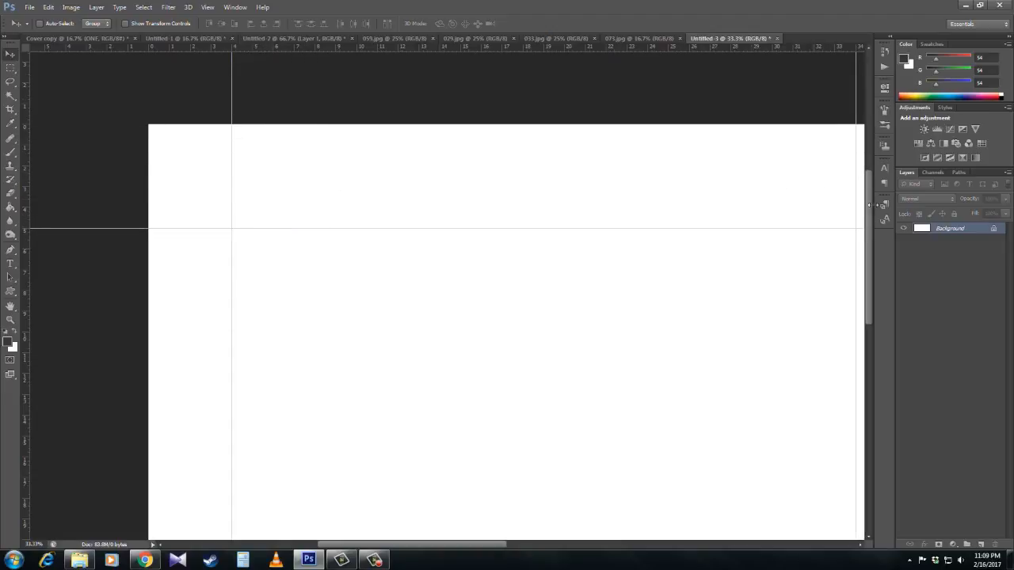
drag(870, 223, 878, 303)
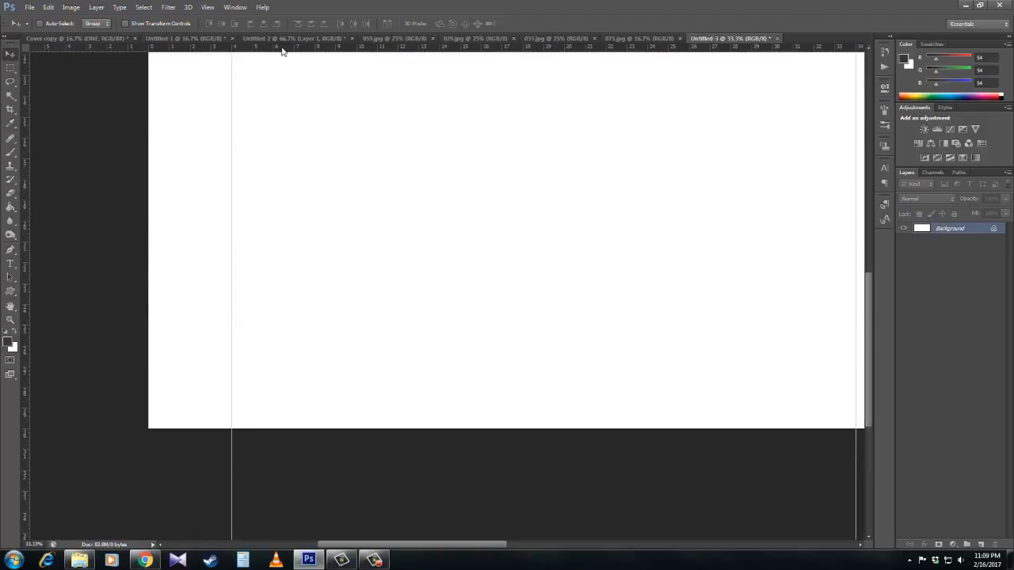
drag(282, 51, 295, 325)
key(z)
alt+click(499, 207)
alt+click(499, 207)
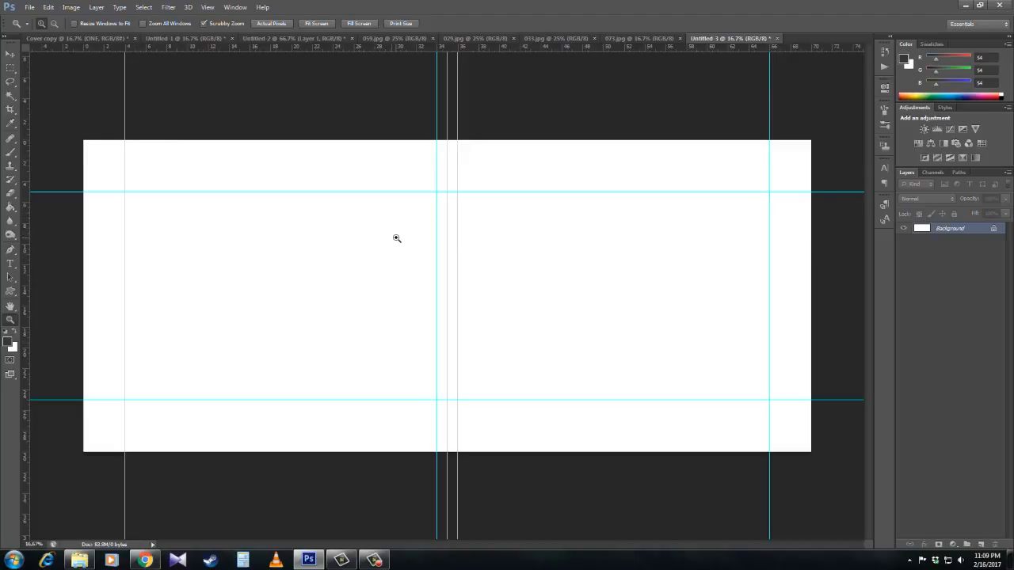
Step: Copy the entire grey damask wallpaper from Untitled-1 and paste it into Untitled-3 as a new layer
click(290, 38)
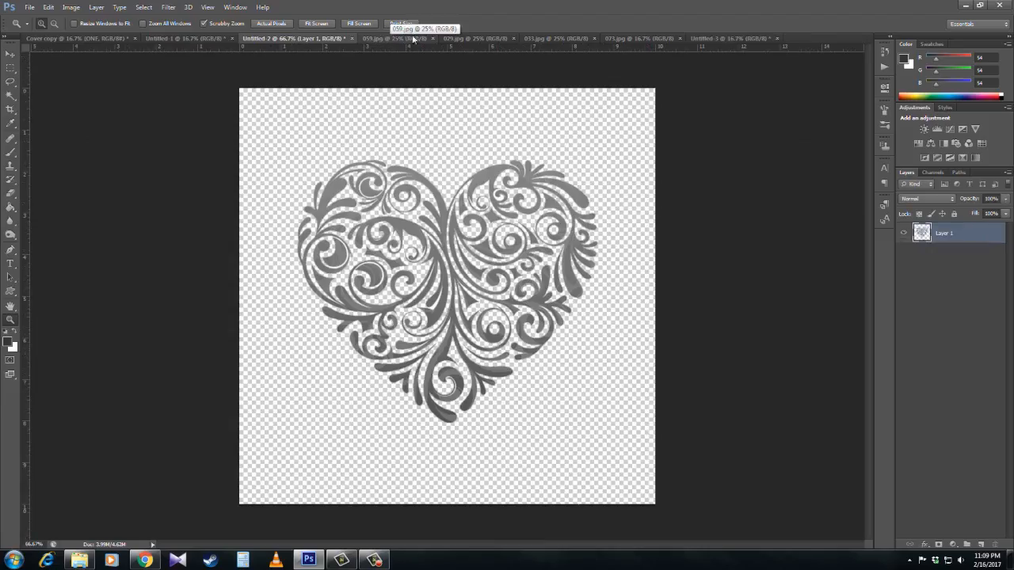
click(202, 40)
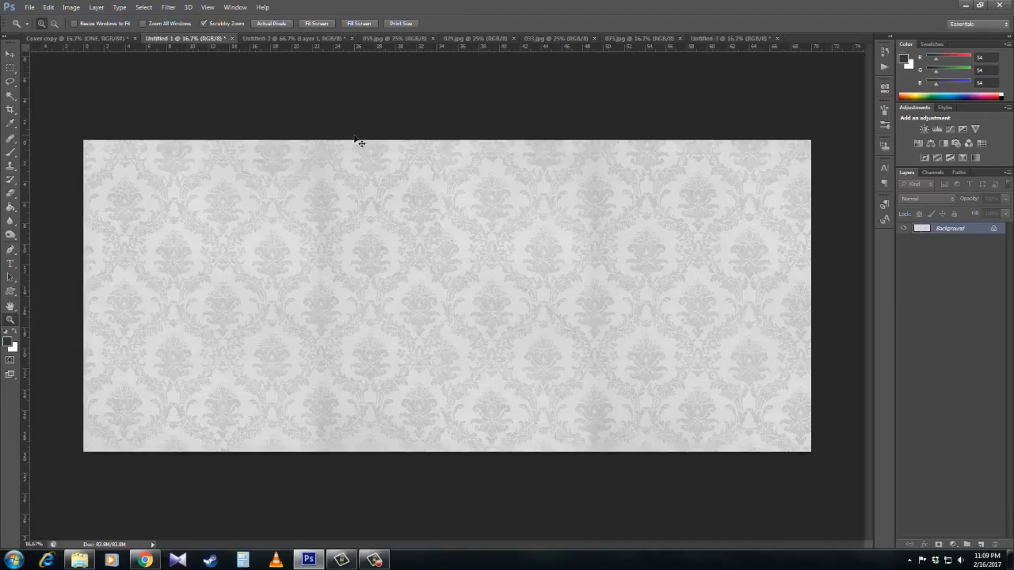
key(ctrl+a)
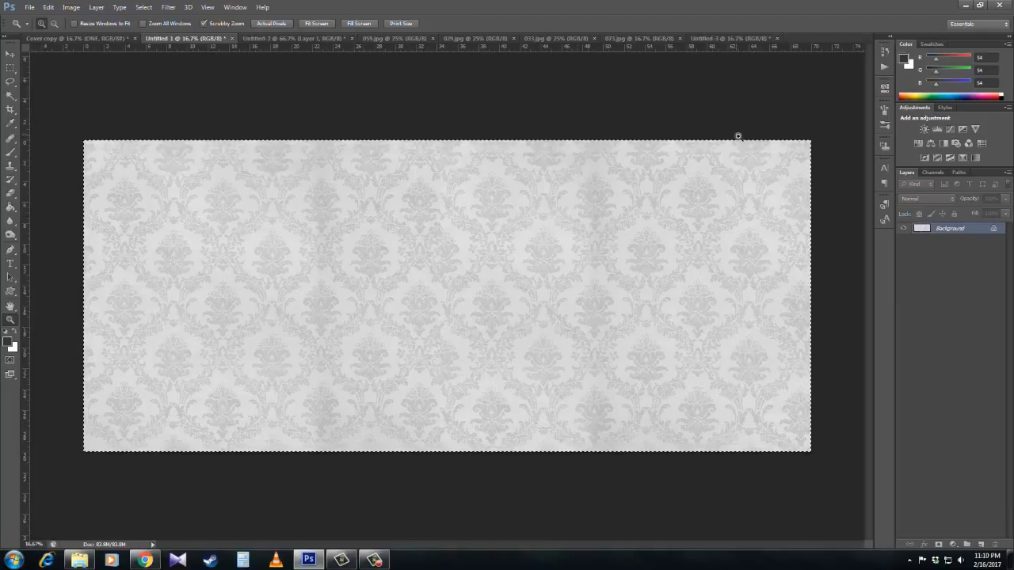
click(733, 39)
key(ctrl+v)
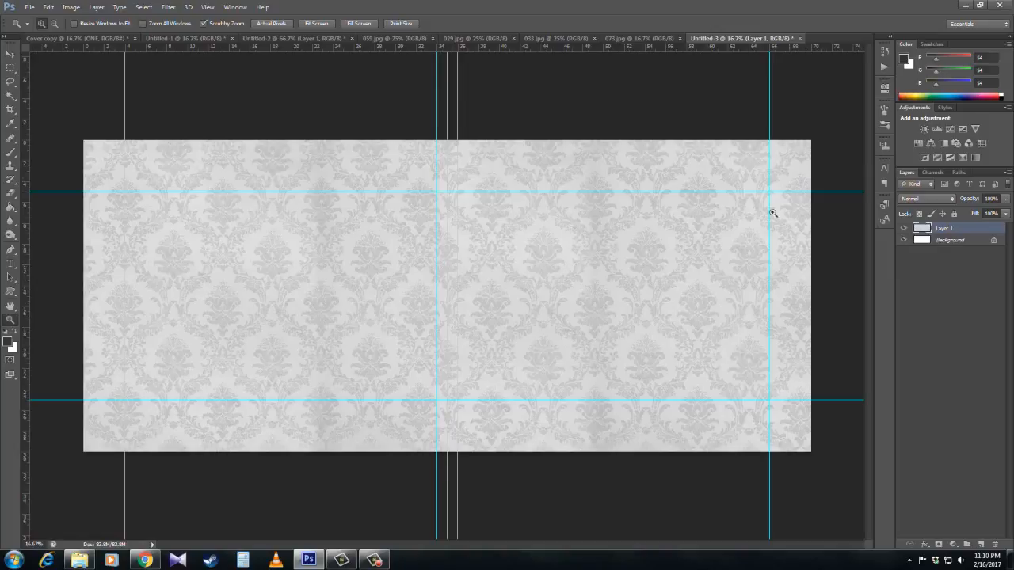
Step: Draw a closed four-cornered Pen path from the 36 cm and 5 cm guide intersection, about 21 cm wide and 18 cm high
click(722, 277)
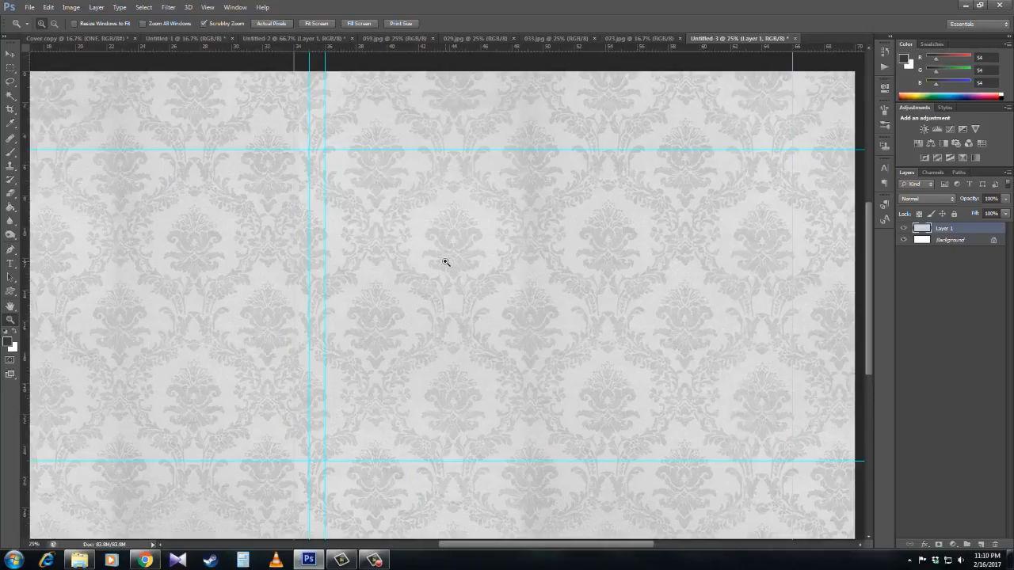
key(p)
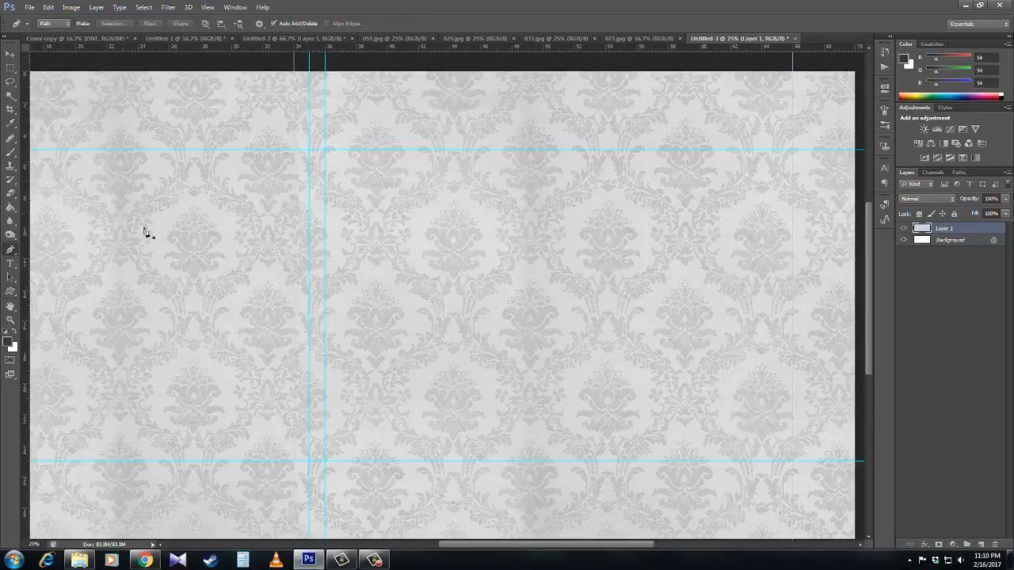
click(325, 151)
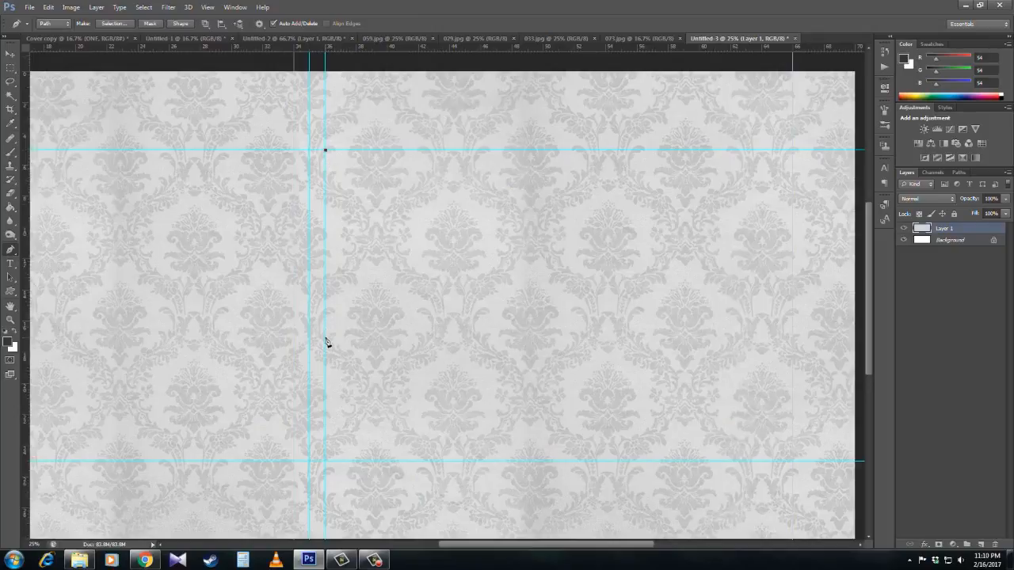
click(325, 341)
click(423, 435)
click(650, 151)
click(326, 150)
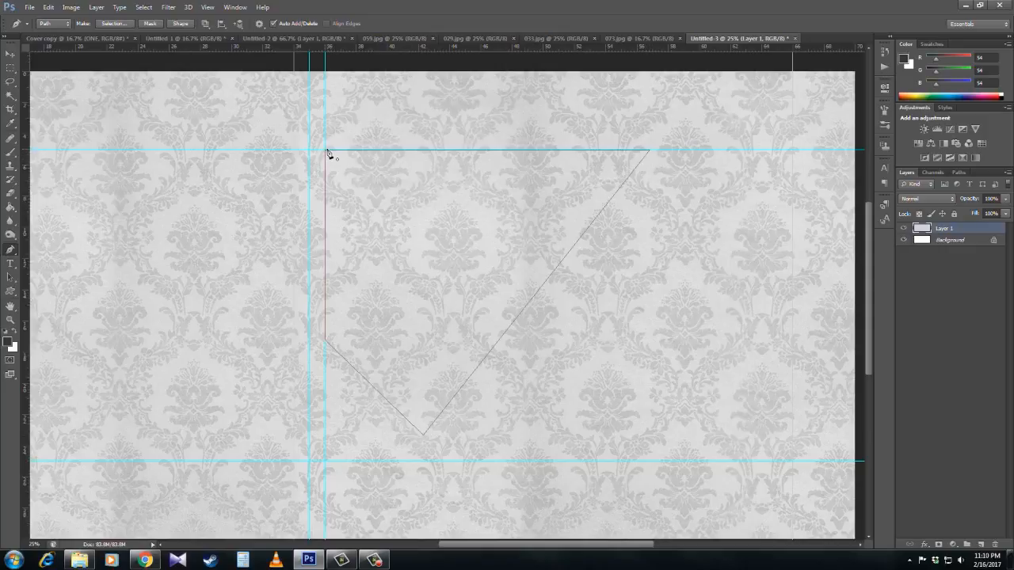
Step: Convert the four-cornered path into a new anti-aliased selection and add an empty layer above the wallpaper
right_click(441, 189)
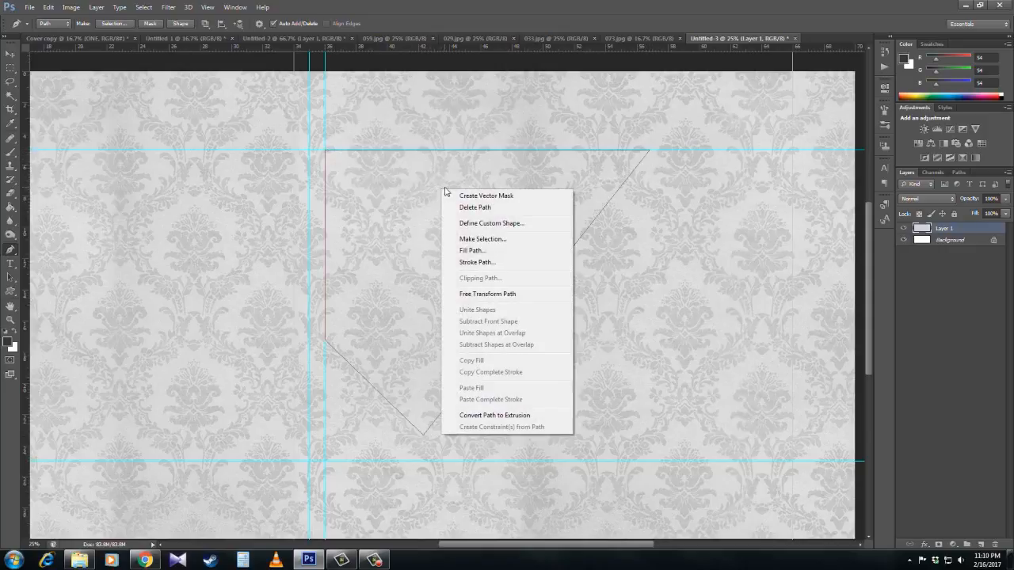
click(523, 239)
click(561, 168)
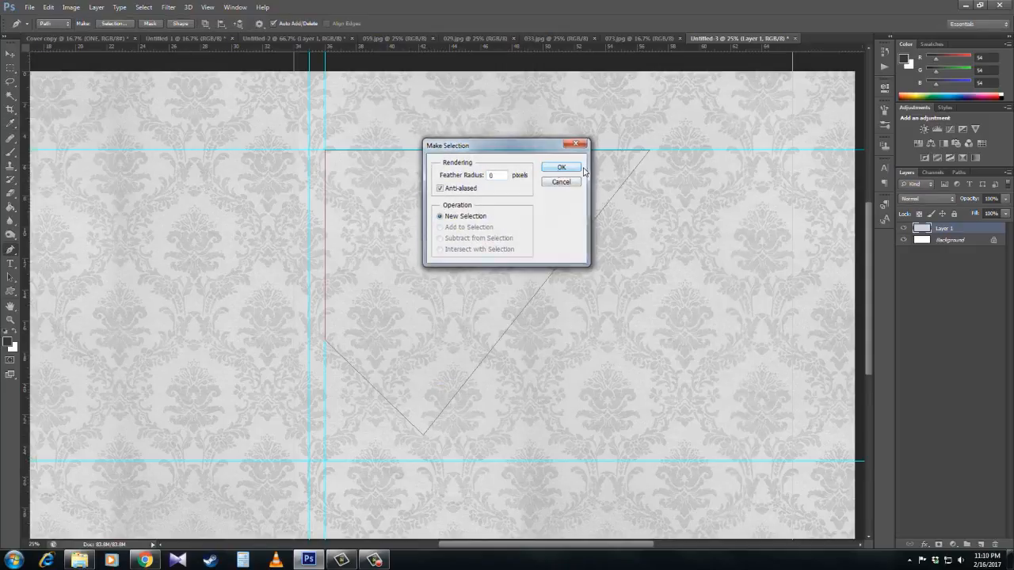
click(982, 545)
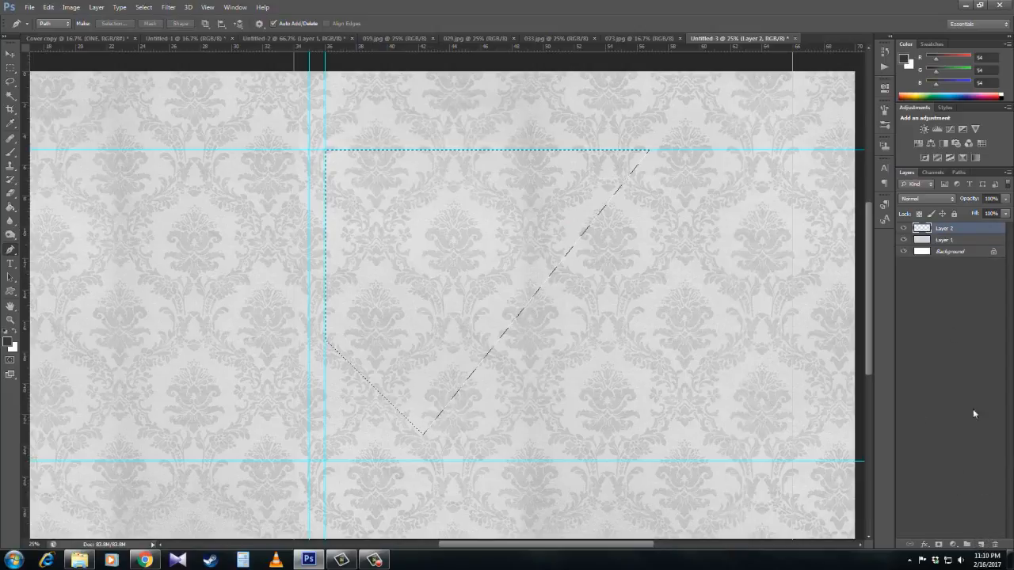
Step: Fill the selection on the new layer with the dark grey foreground colour using the Paint Bucket, and deselect
right_click(461, 219)
click(621, 10)
click(11, 208)
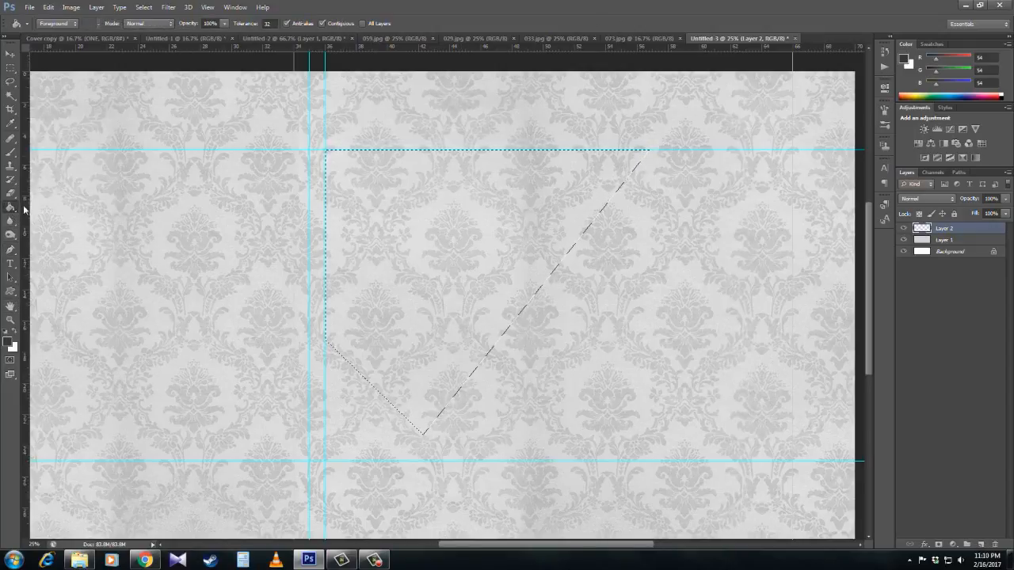
click(507, 317)
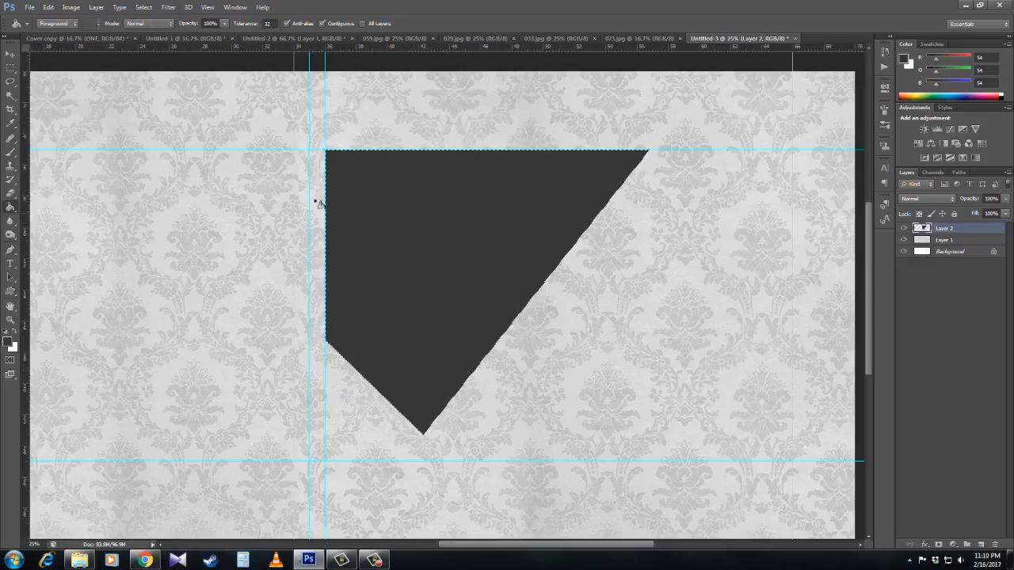
key(ctrl+d)
click(11, 57)
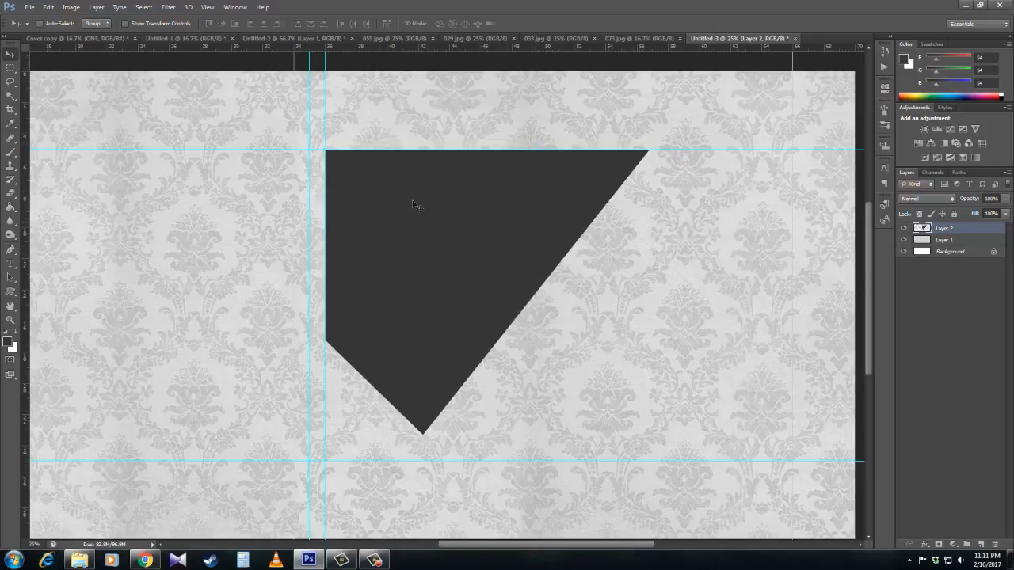
Step: Switch to the couple's portrait 073.jpg, clear its selection and examine the photo up close
click(635, 39)
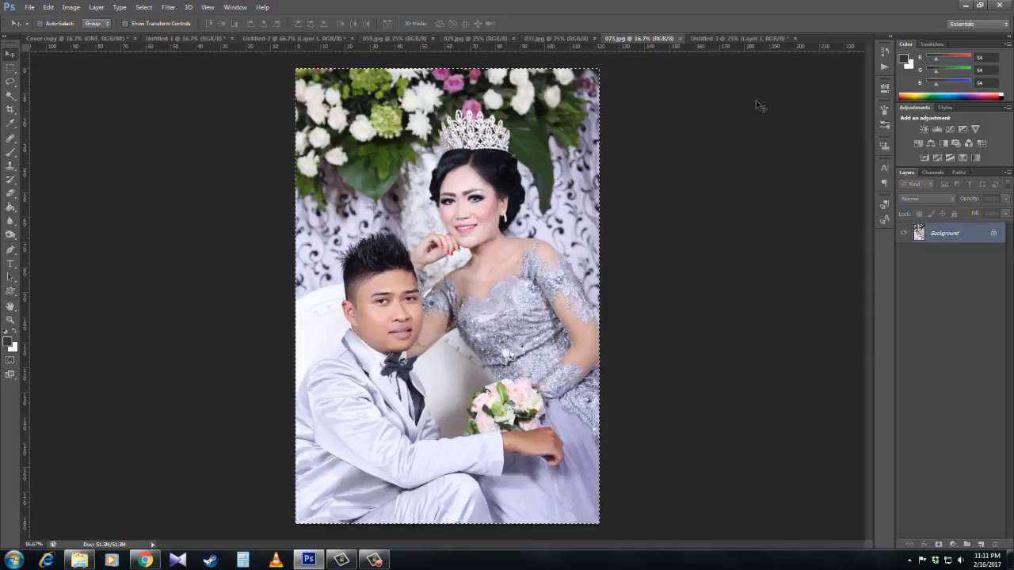
key(ctrl+a)
key(ctrl+d)
key(z)
click(383, 321)
click(382, 321)
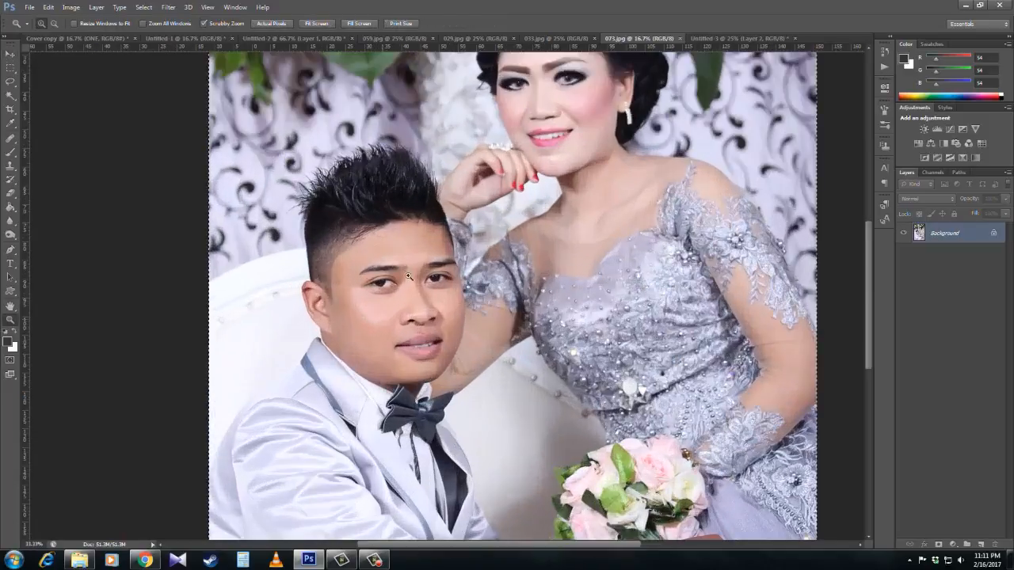
click(382, 321)
alt+click(455, 261)
alt+click(455, 262)
alt+click(455, 261)
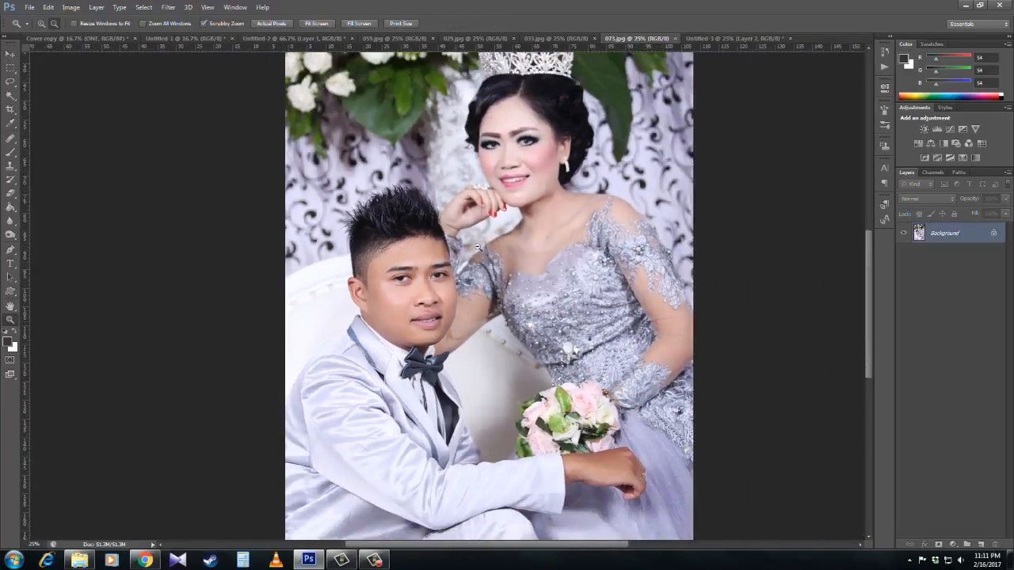
Step: Copy the whole couple's portrait and paste it into Untitled-3 as a new layer above the dark grey shape
key(ctrl+a)
click(750, 38)
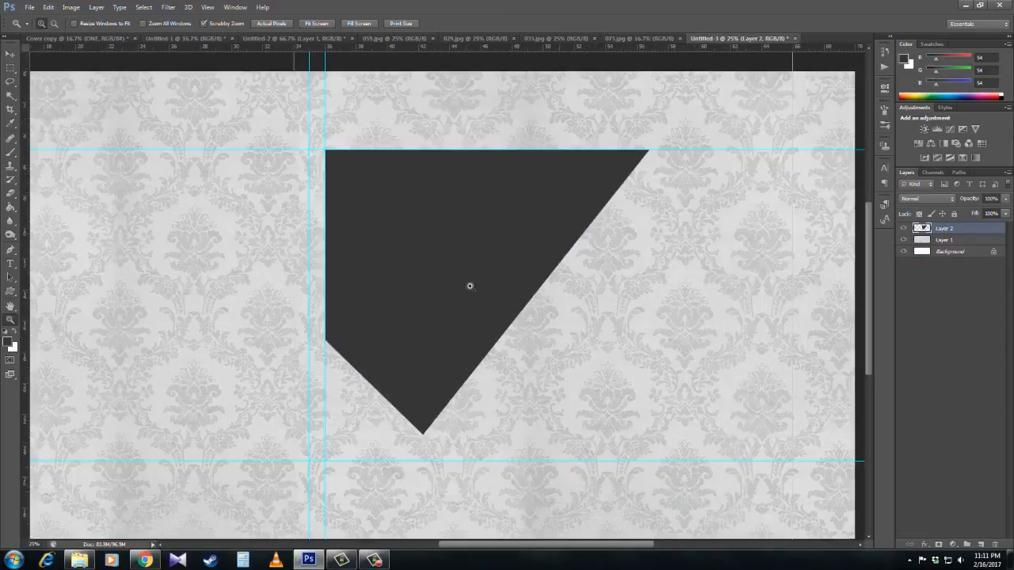
key(v)
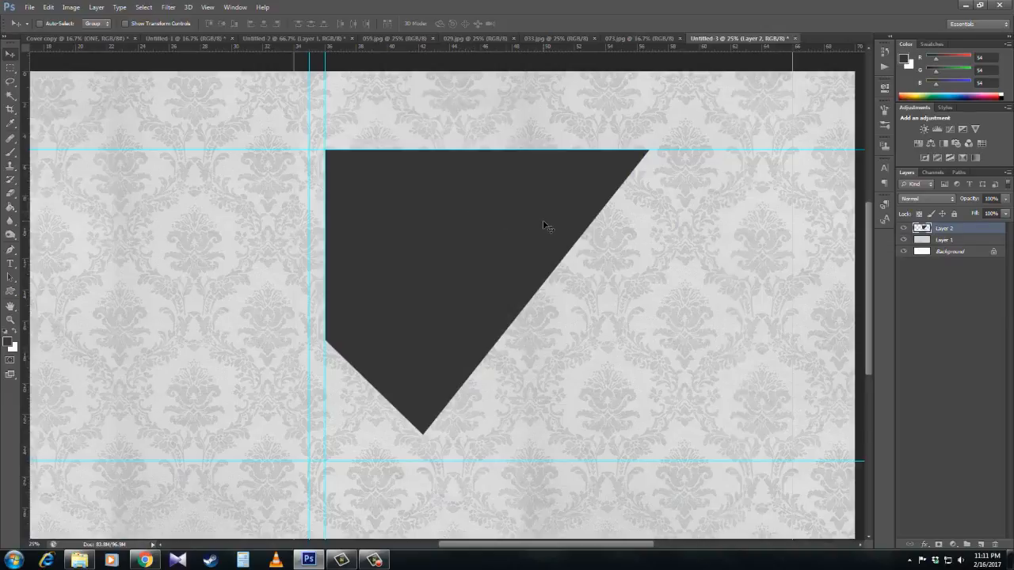
key(ctrl+v)
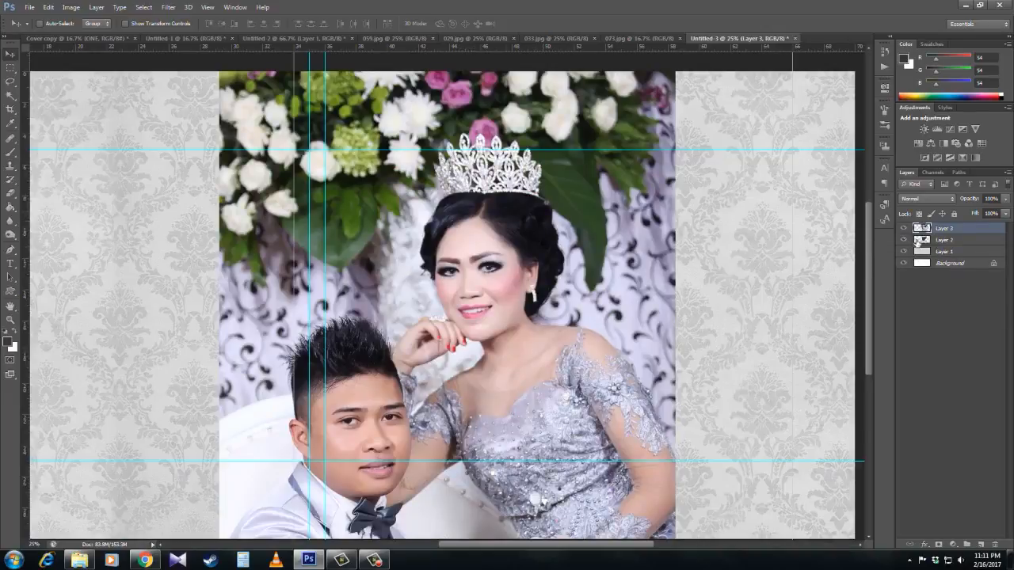
Step: Clip the couple's portrait to the dark grey shape and scale it to about 57%, positioned so both faces show inside
key(z)
alt+click(612, 277)
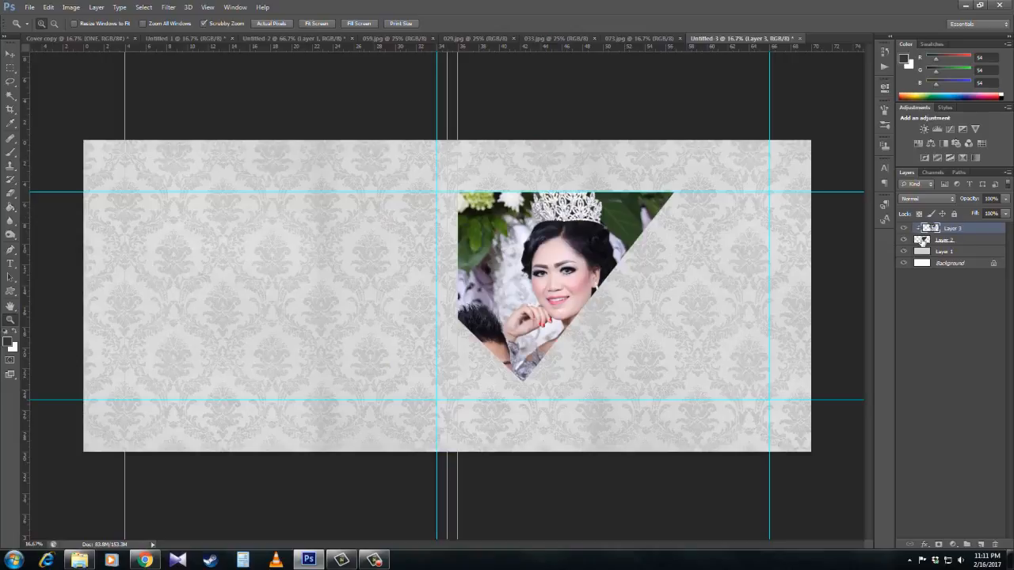
key(ctrl+t)
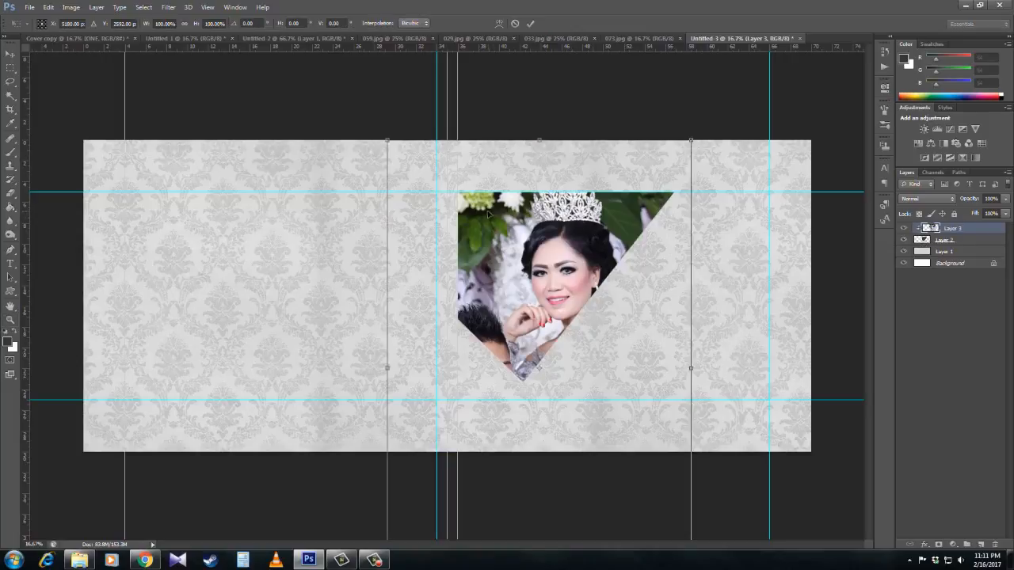
drag(386, 140, 446, 249)
drag(501, 296, 499, 177)
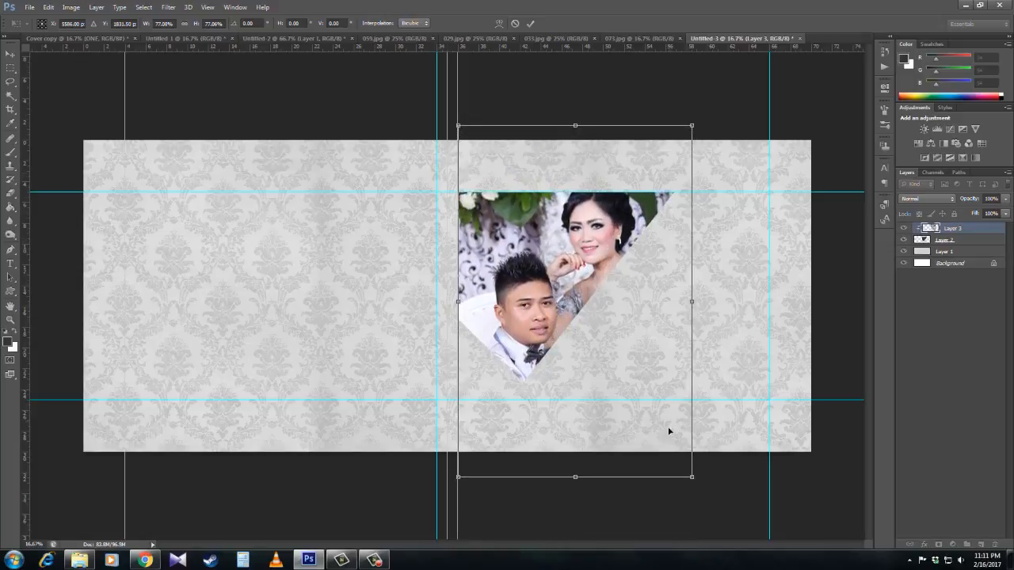
drag(693, 478, 654, 377)
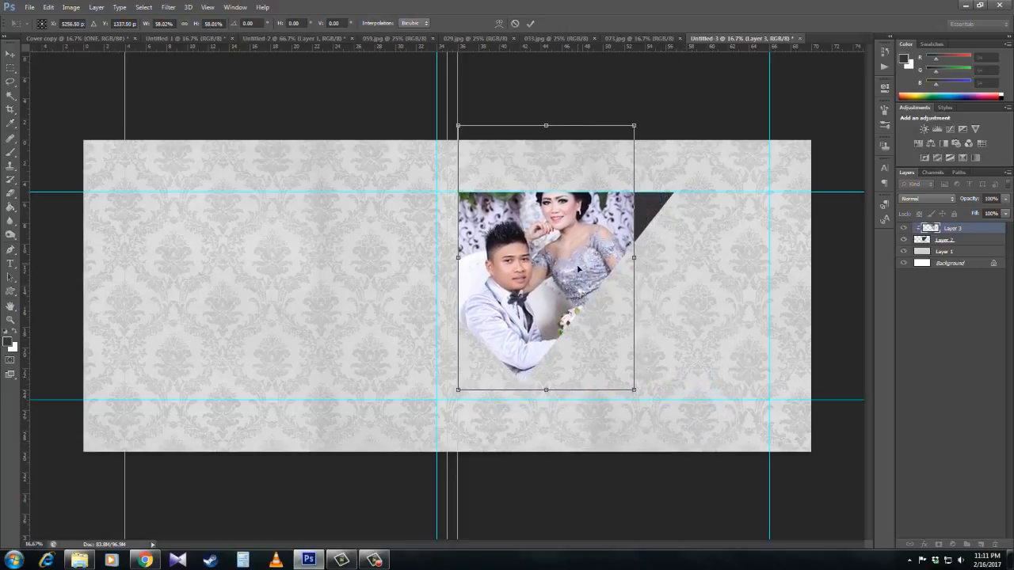
drag(578, 269, 574, 295)
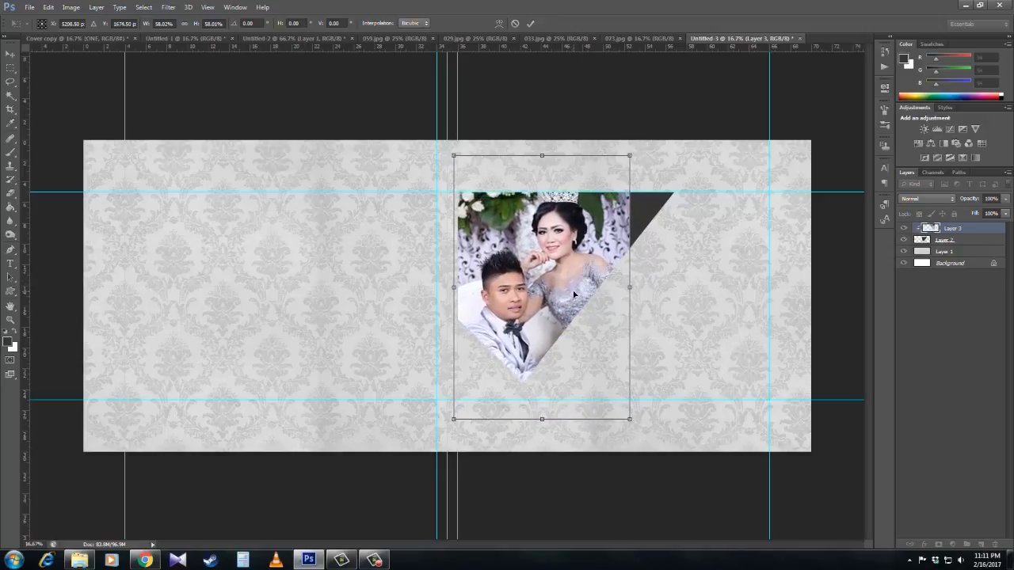
drag(453, 420, 457, 416)
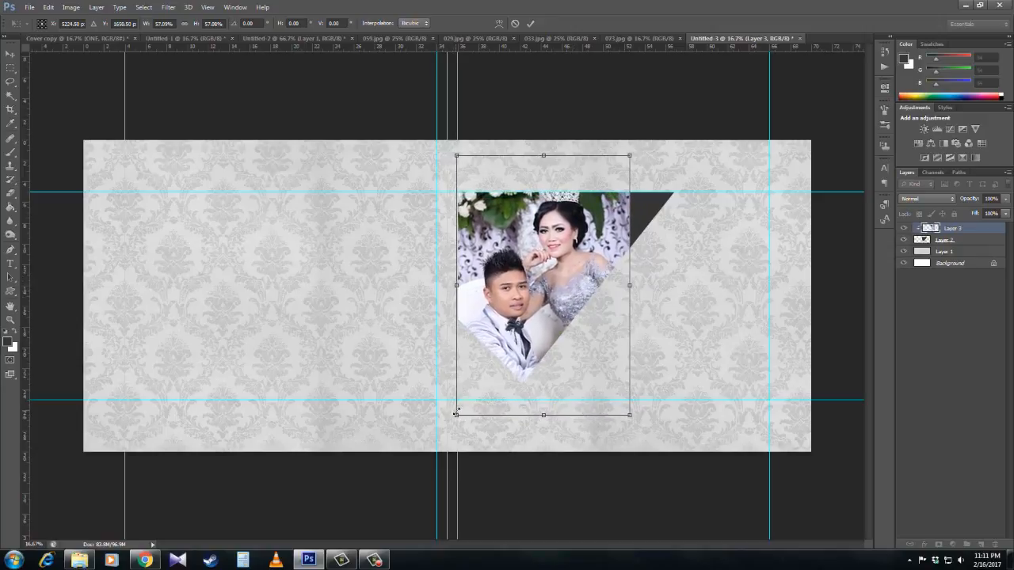
key(Return)
Step: Delete the uncovered dark grey corner right of the portrait from the shape's layer using a rectangular selection, and deselect
key(z)
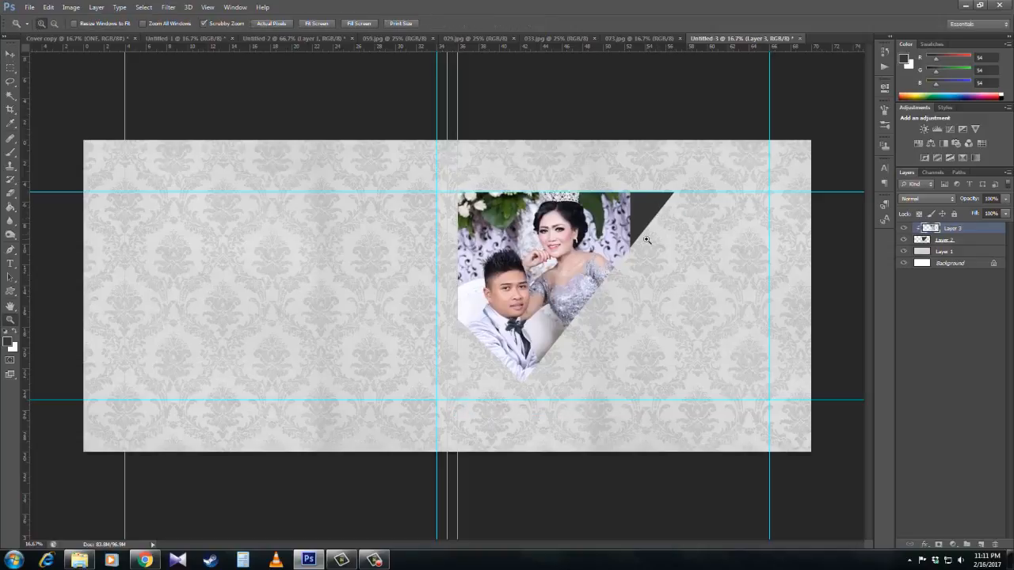
click(677, 187)
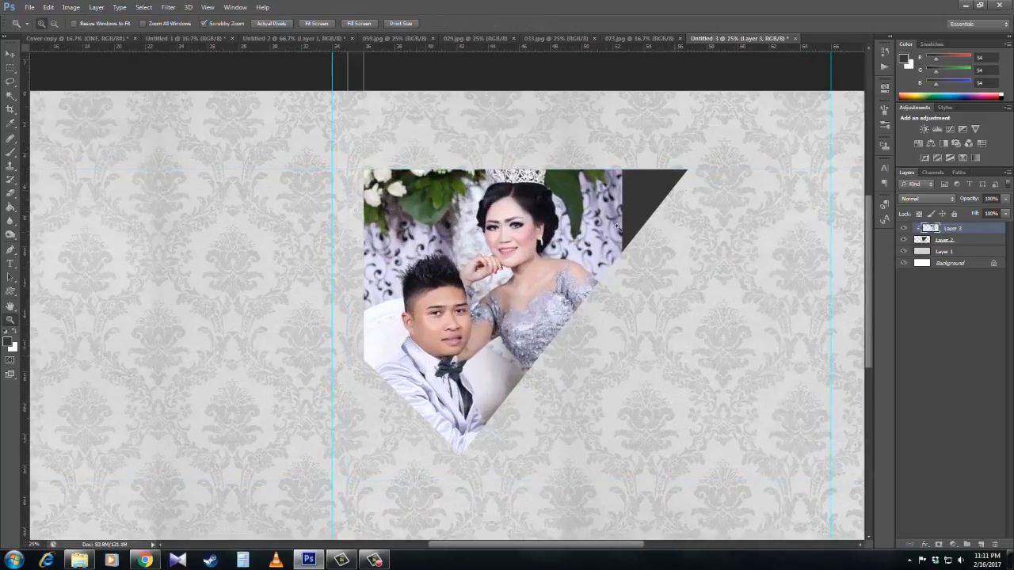
click(644, 204)
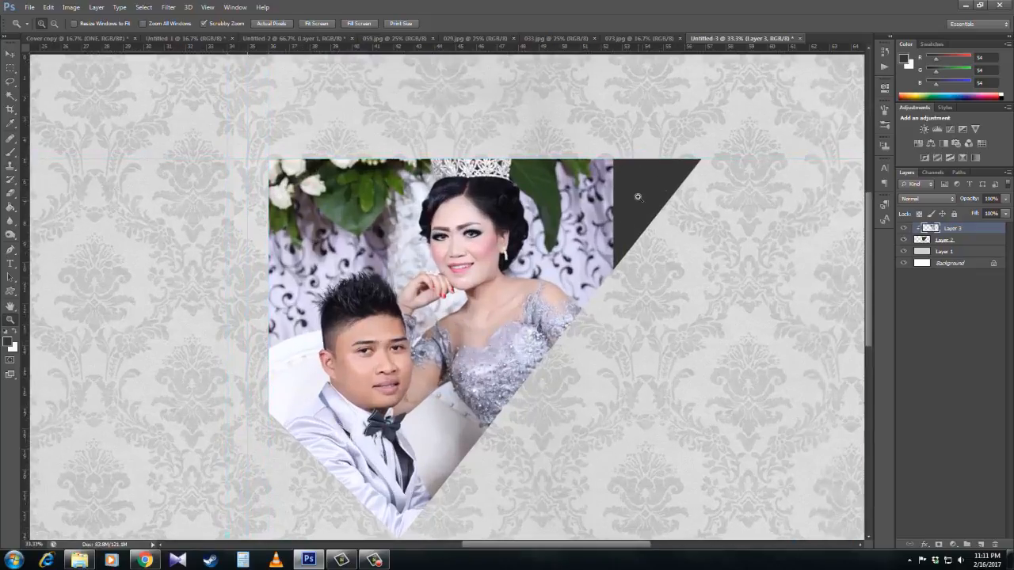
click(641, 200)
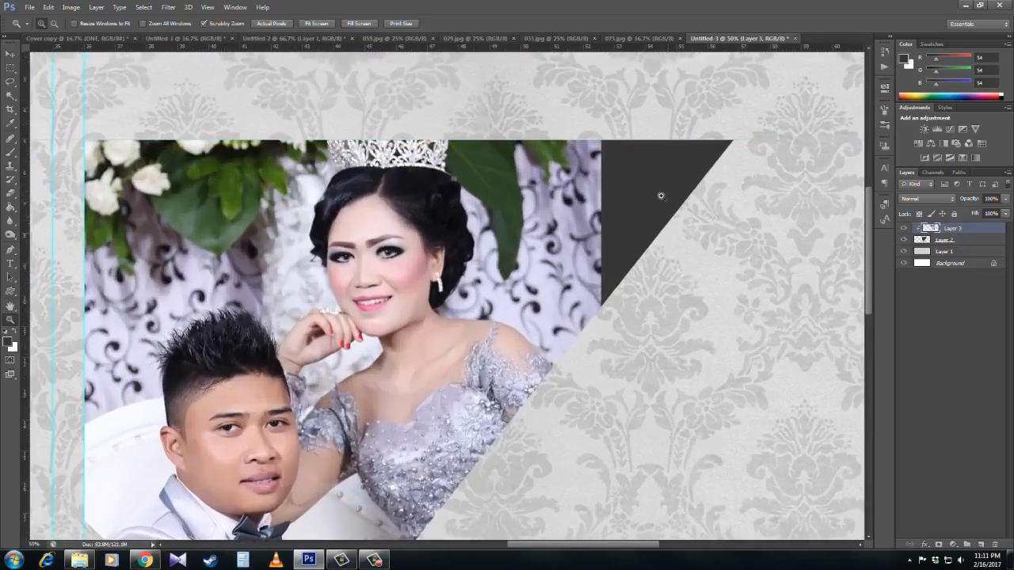
key(v)
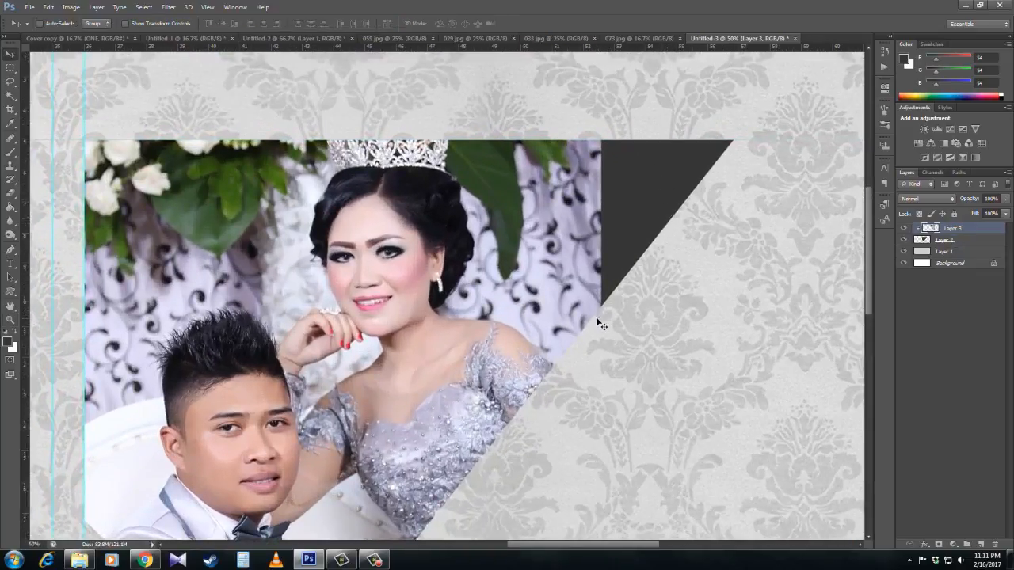
click(944, 240)
key(m)
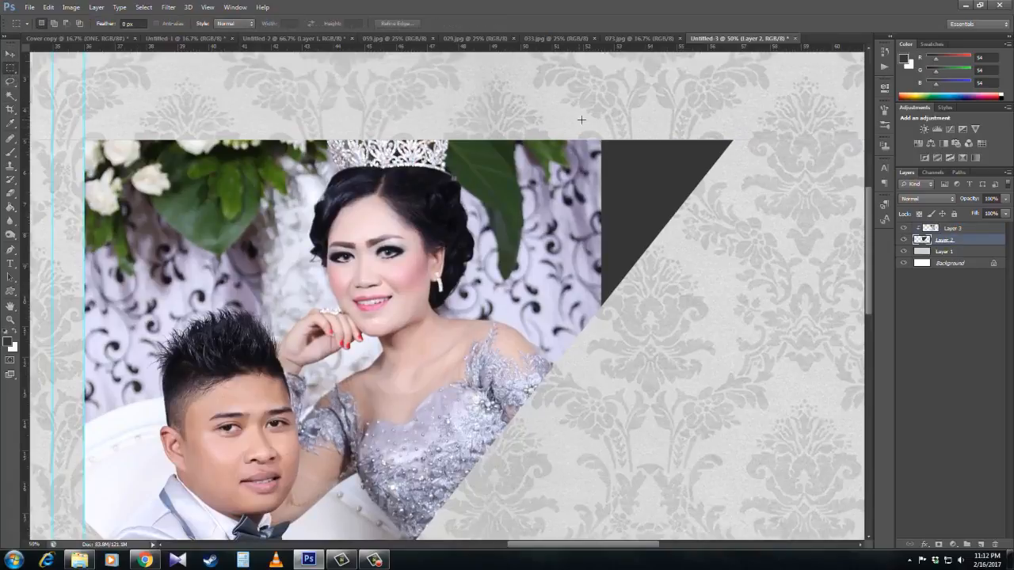
drag(596, 119, 764, 334)
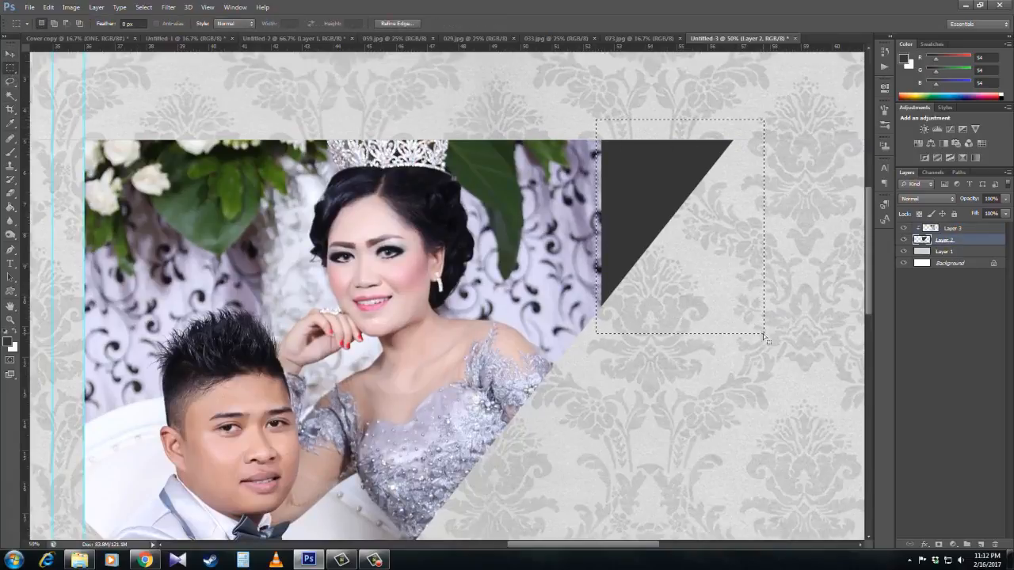
key(Right)
key(Right)
key(Right)
key(Right)
key(Right)
key(Right)
key(Right)
key(Right)
key(Right)
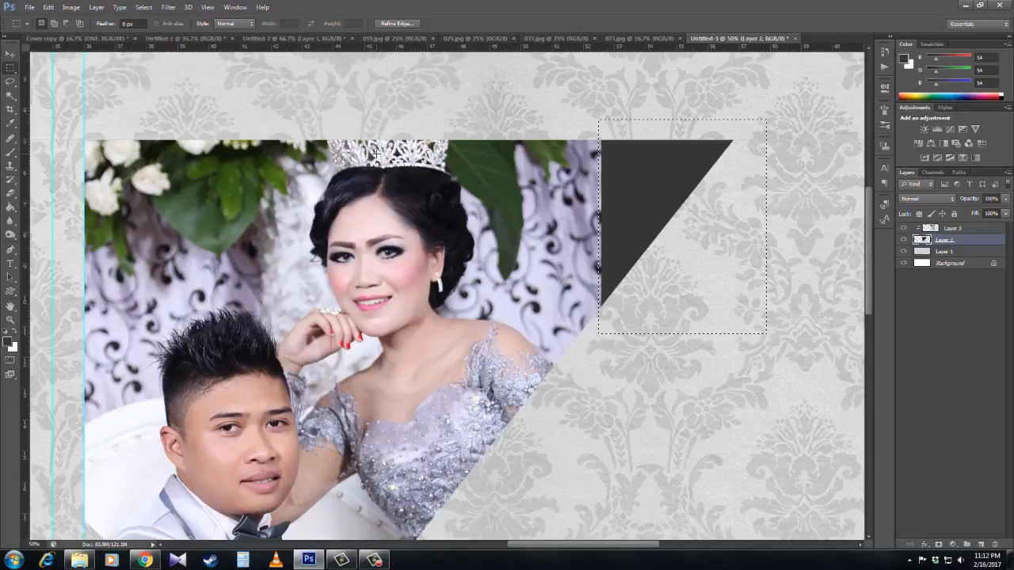
key(Delete)
key(ctrl+d)
Step: Add an empty layer above the clipped portrait and make white the foreground colour for a rectangular selection
key(z)
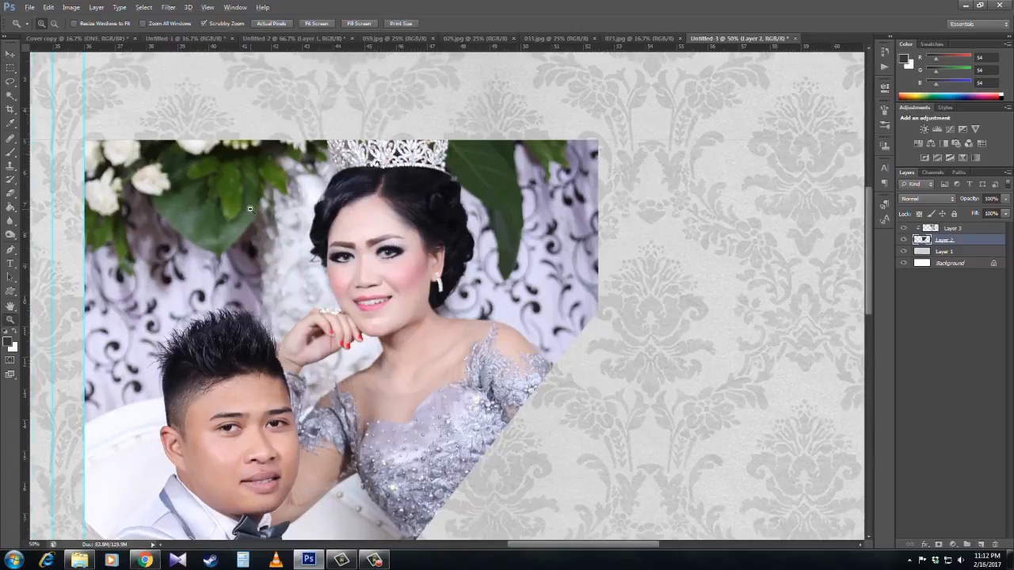
alt+click(687, 151)
alt+click(687, 151)
click(294, 308)
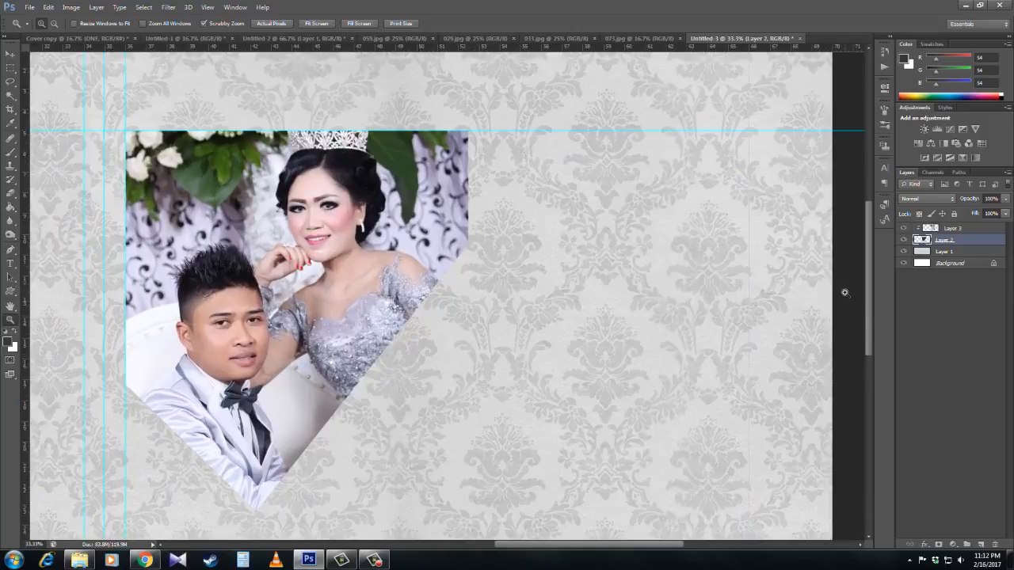
drag(871, 262, 871, 267)
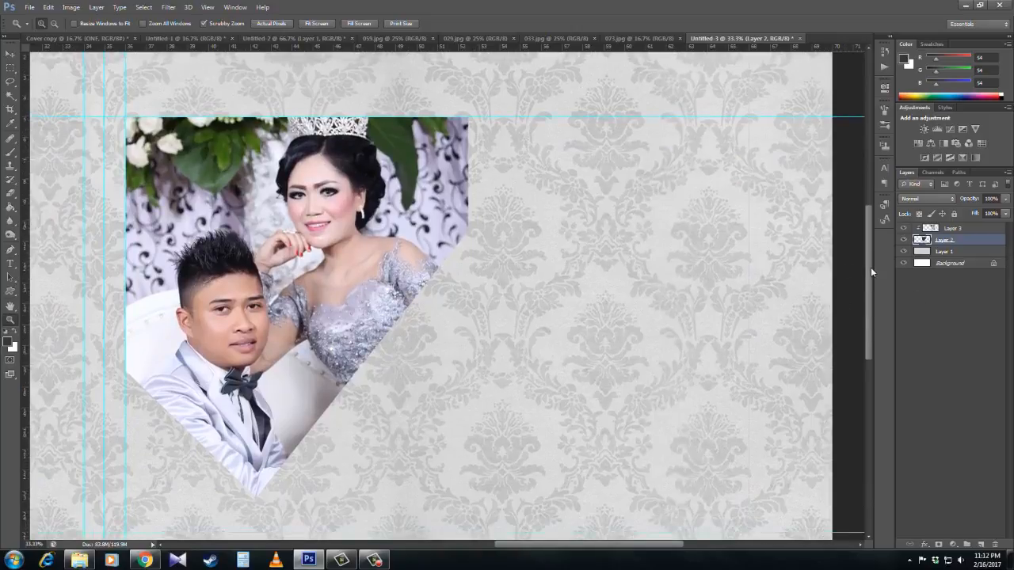
click(973, 230)
click(983, 545)
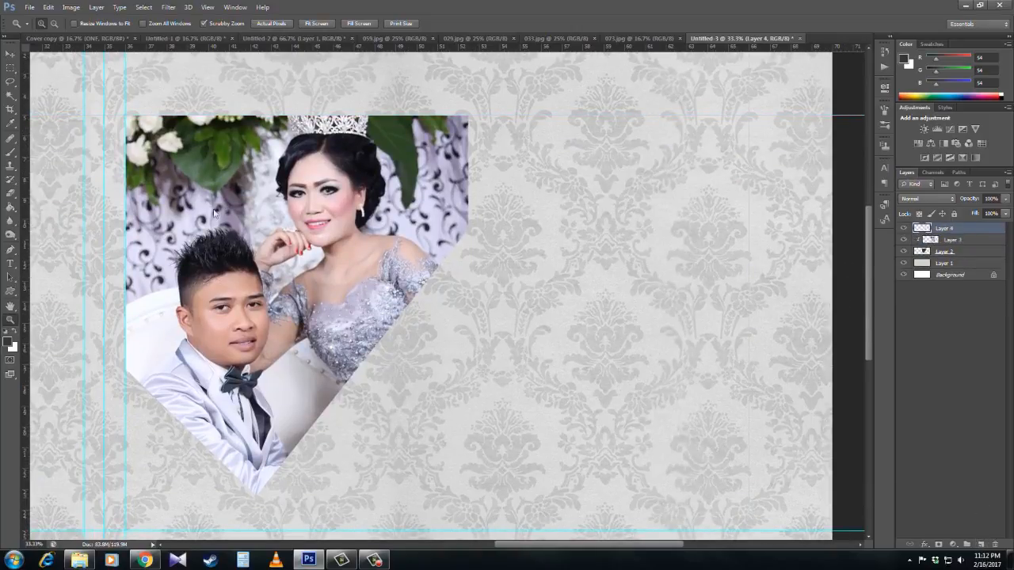
click(11, 69)
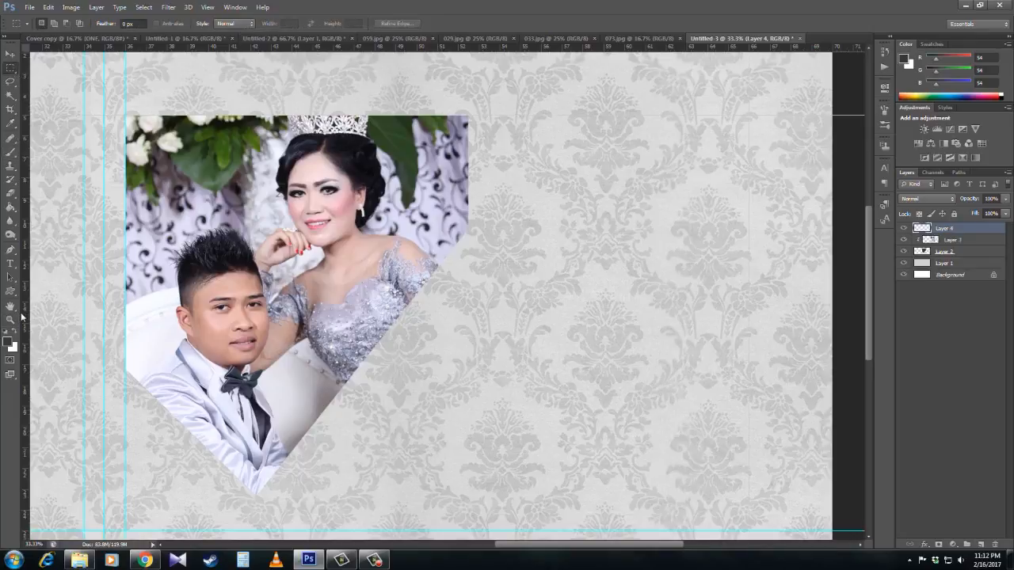
click(11, 344)
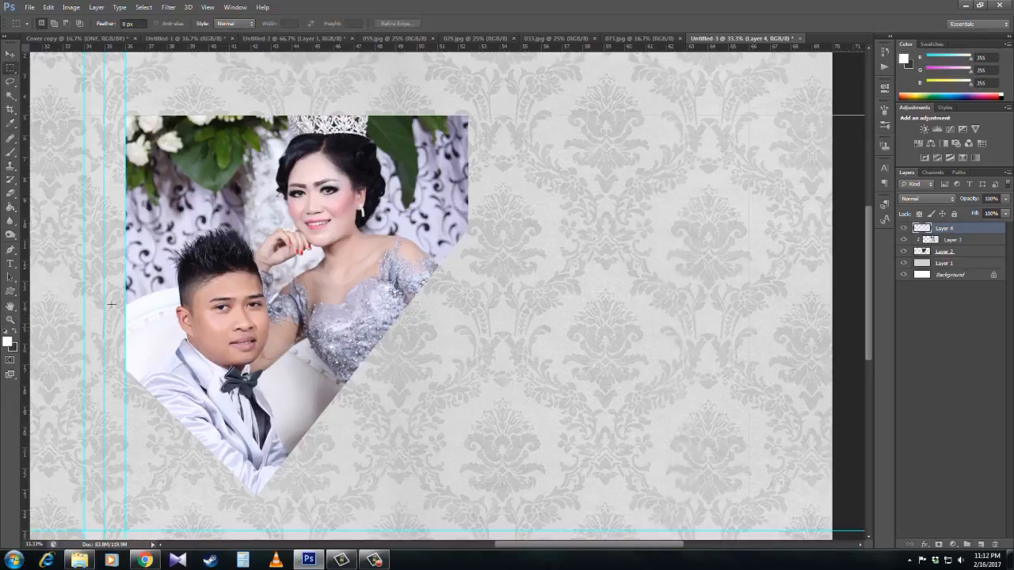
Step: Fill a narrow rectangle along the portrait's vertical right edge with white and set its layer opacity to 50%
drag(465, 116, 476, 231)
click(10, 208)
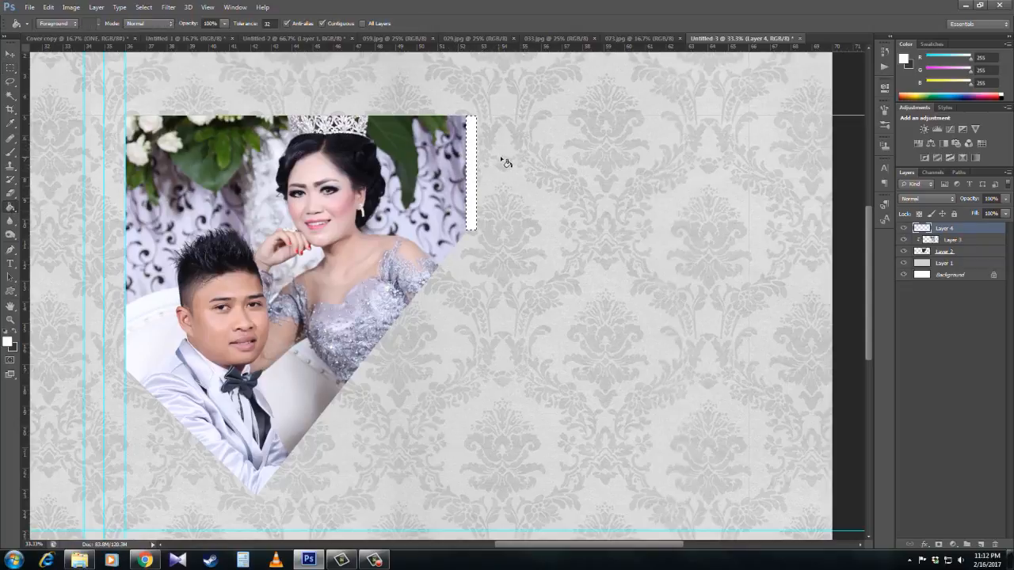
key(alt+BackSpace)
key(ctrl+d)
click(1006, 199)
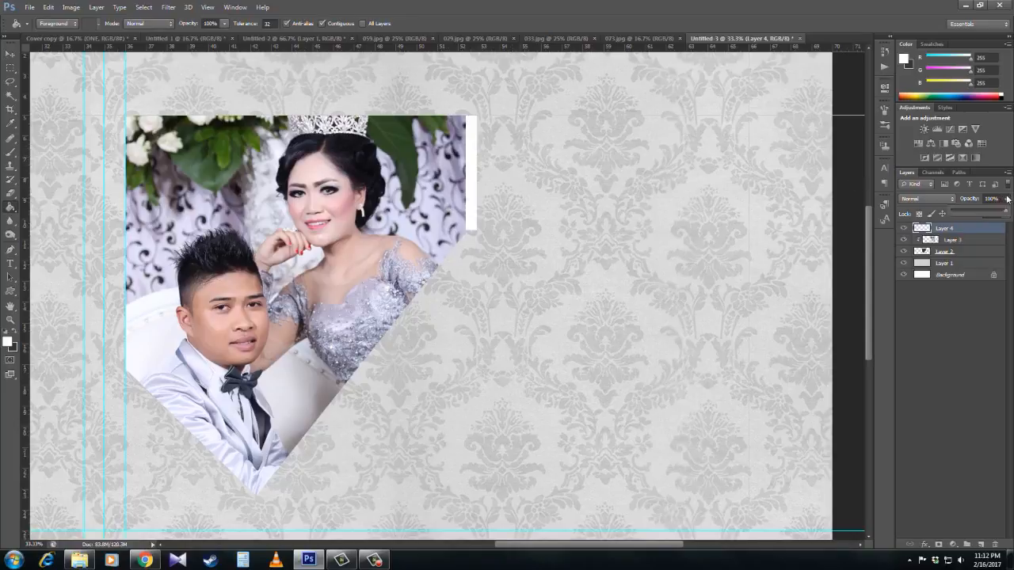
click(977, 214)
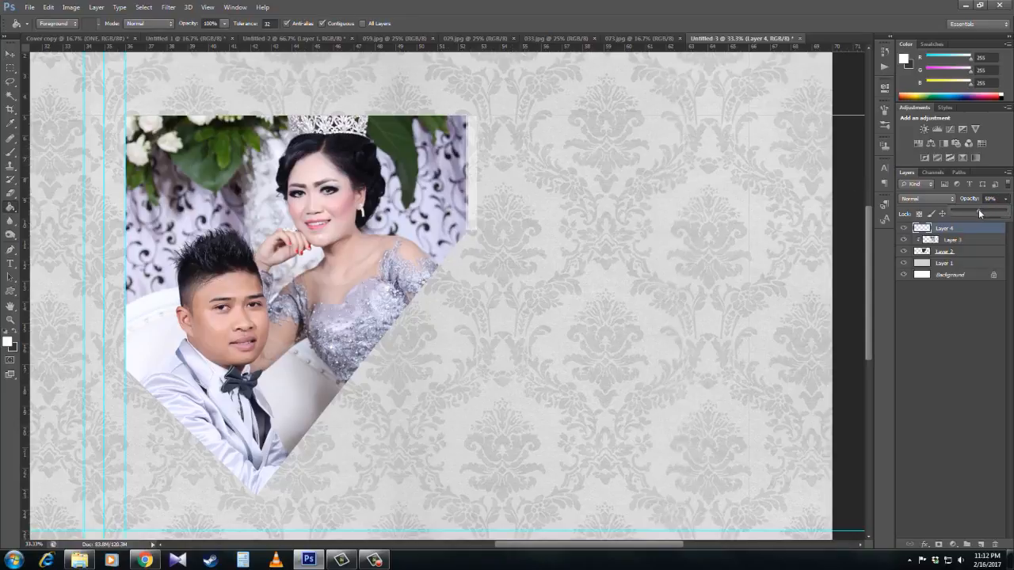
Step: Nudge the translucent white strip slightly left so it overlaps the portrait's vertical right edge
key(z)
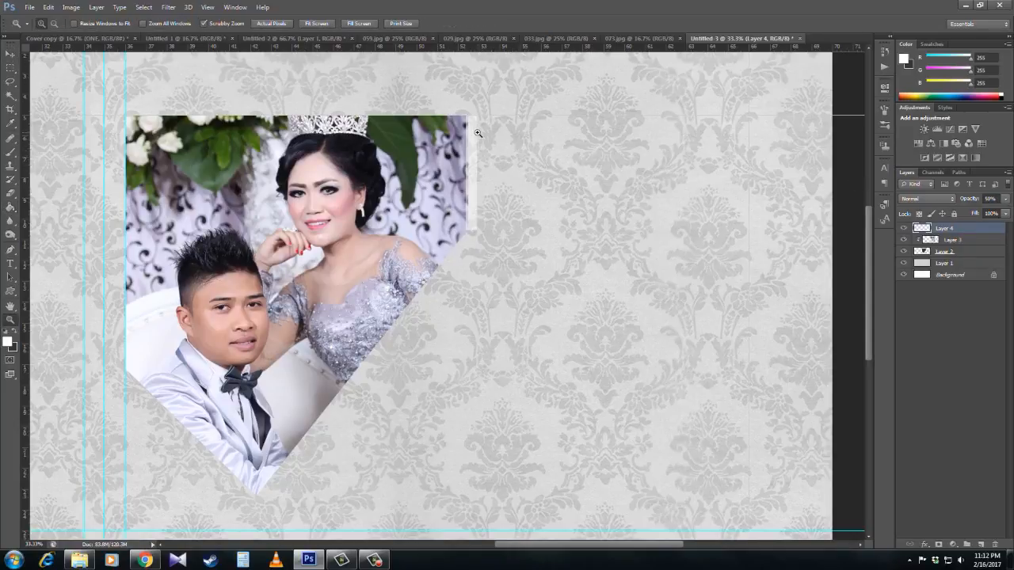
click(478, 133)
click(478, 133)
key(v)
drag(478, 134, 469, 130)
key(z)
alt+click(466, 194)
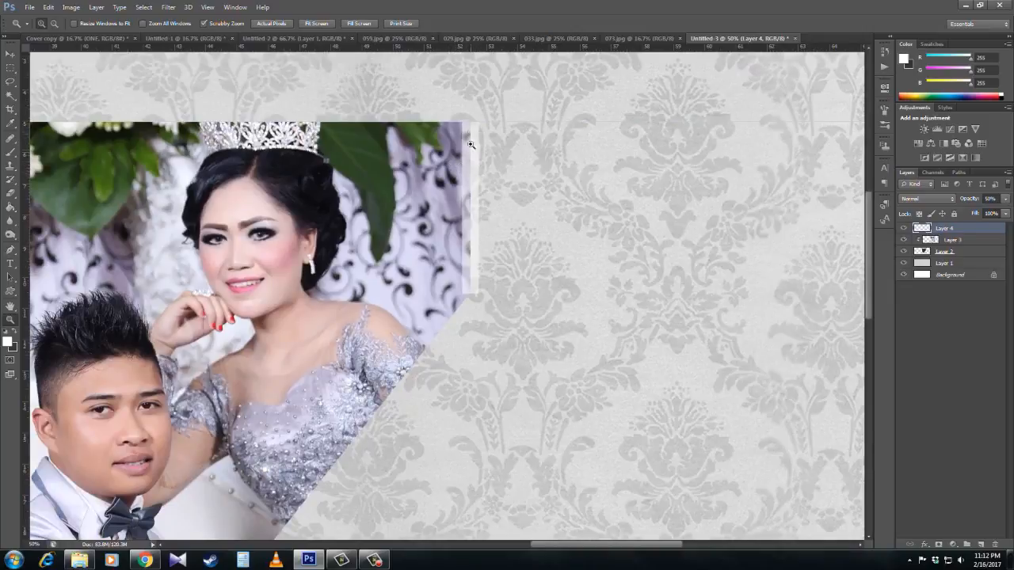
alt+click(455, 274)
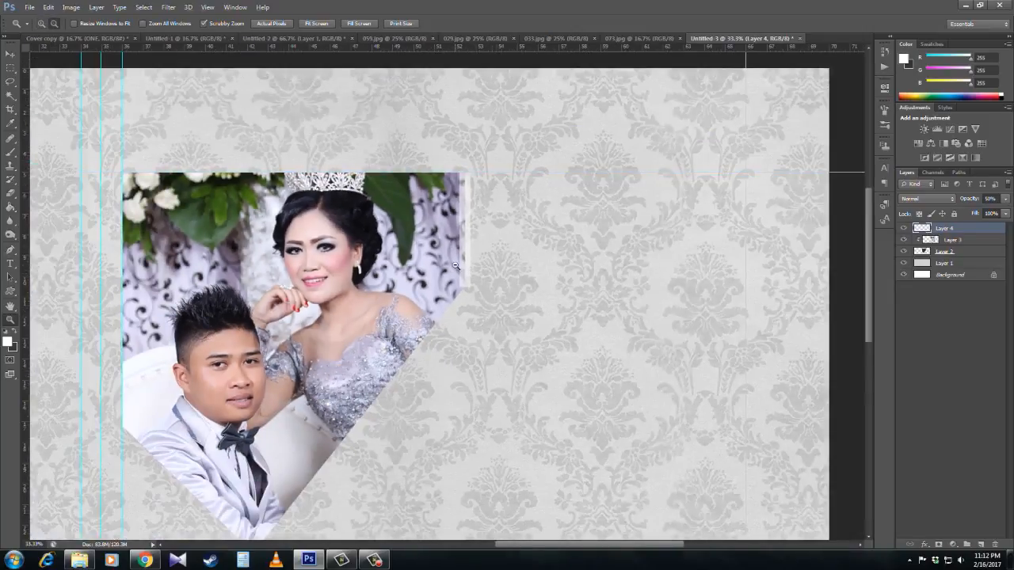
Step: Duplicate the white strip below the original and stretch the copy upward to about three times its length
alt+click(456, 263)
key(v)
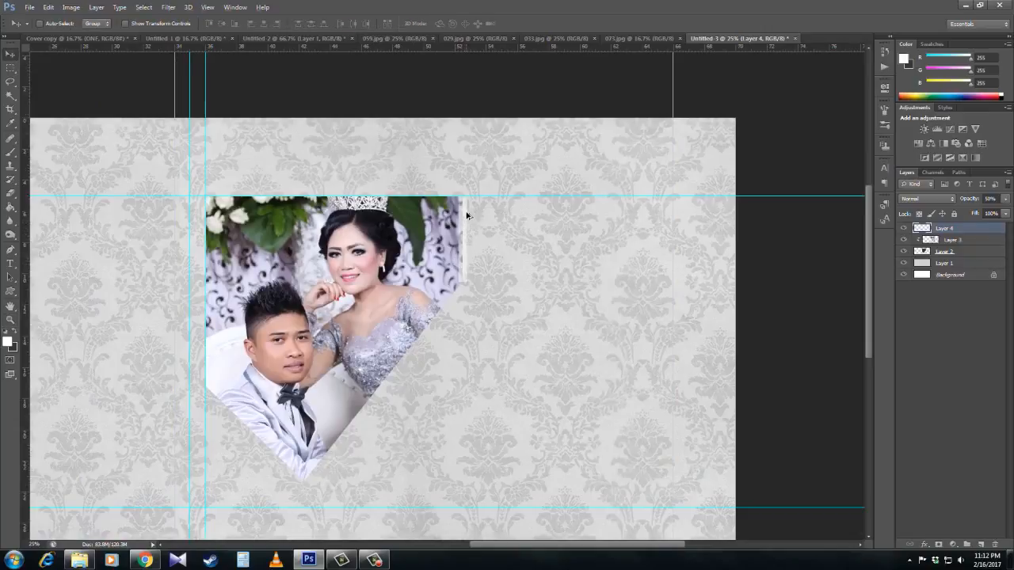
drag(466, 212, 448, 318)
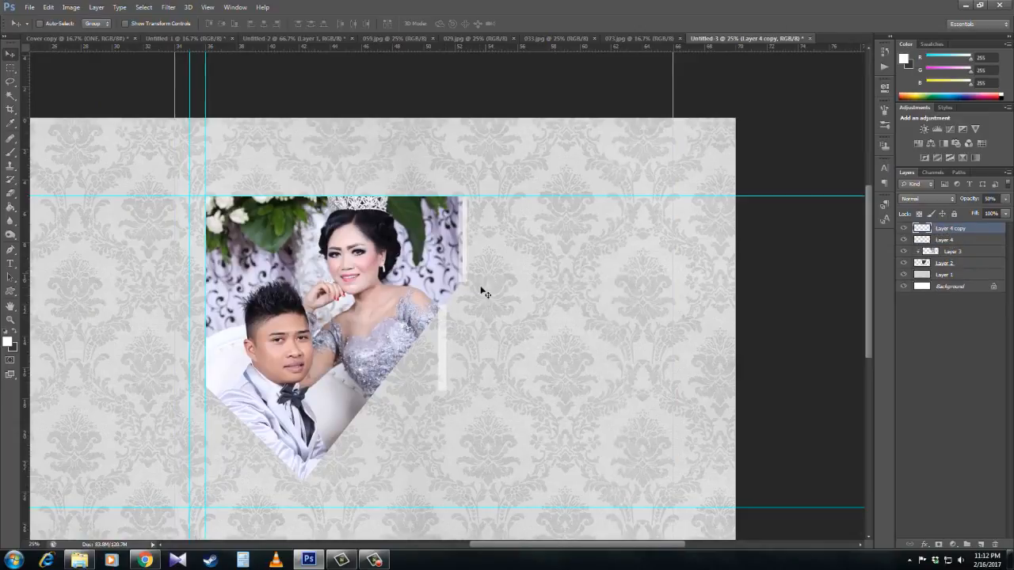
key(ctrl+t)
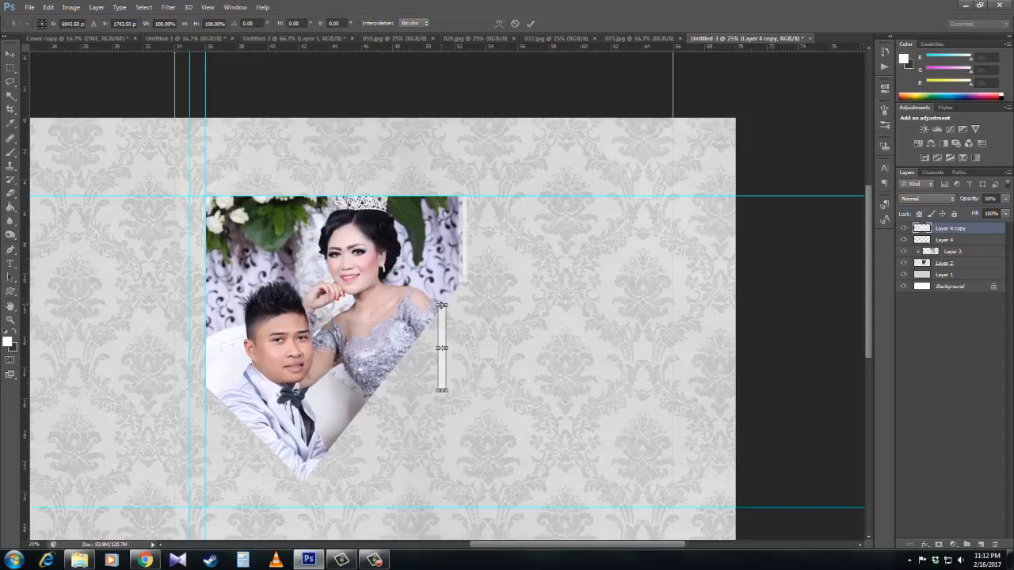
drag(442, 305, 441, 120)
key(Return)
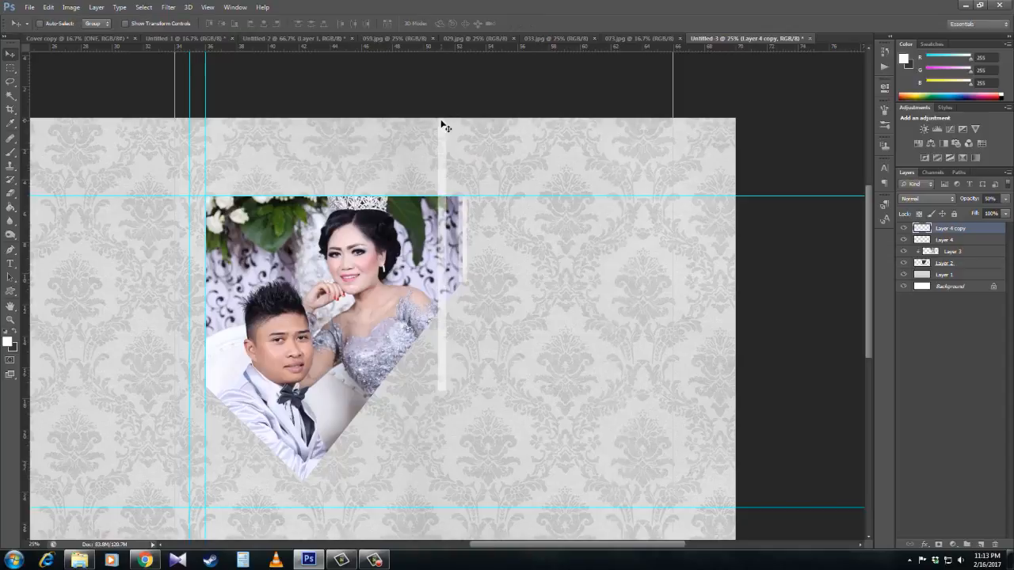
Step: Rotate the long strip about 39° clockwise and place it along the portrait's lower-right diagonal edge
drag(441, 157, 339, 252)
key(ctrl+t)
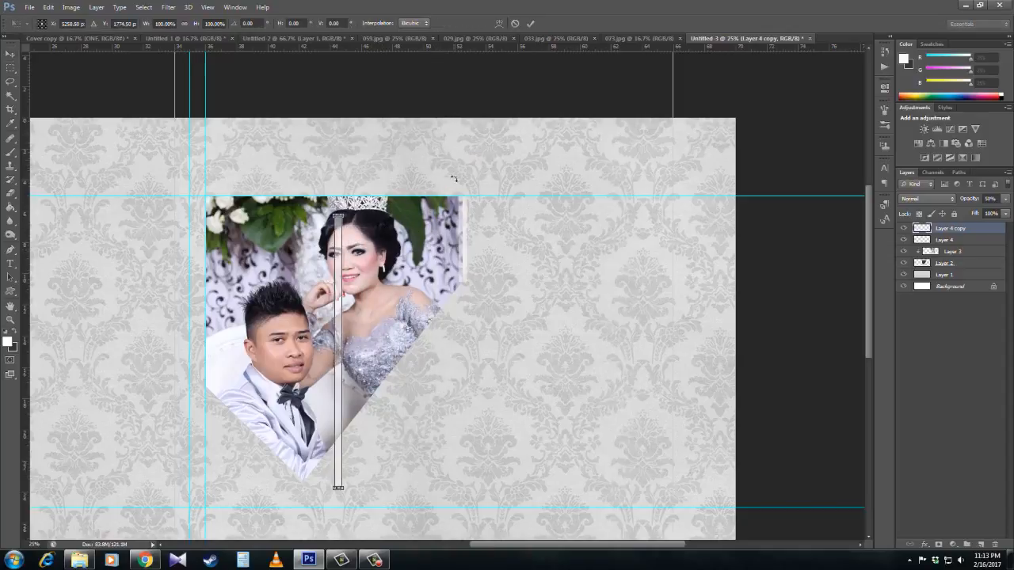
drag(456, 173, 542, 286)
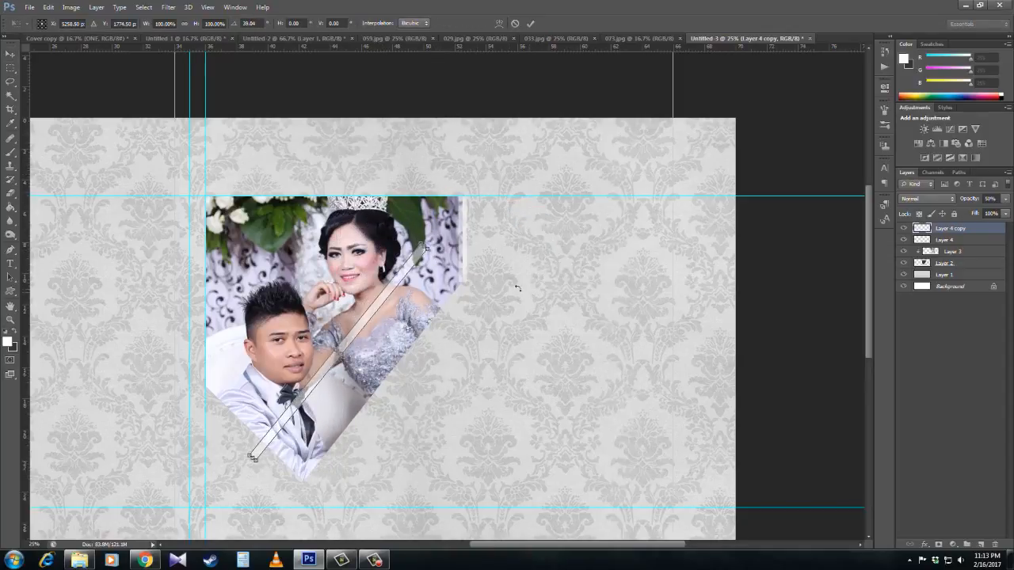
drag(389, 294, 429, 327)
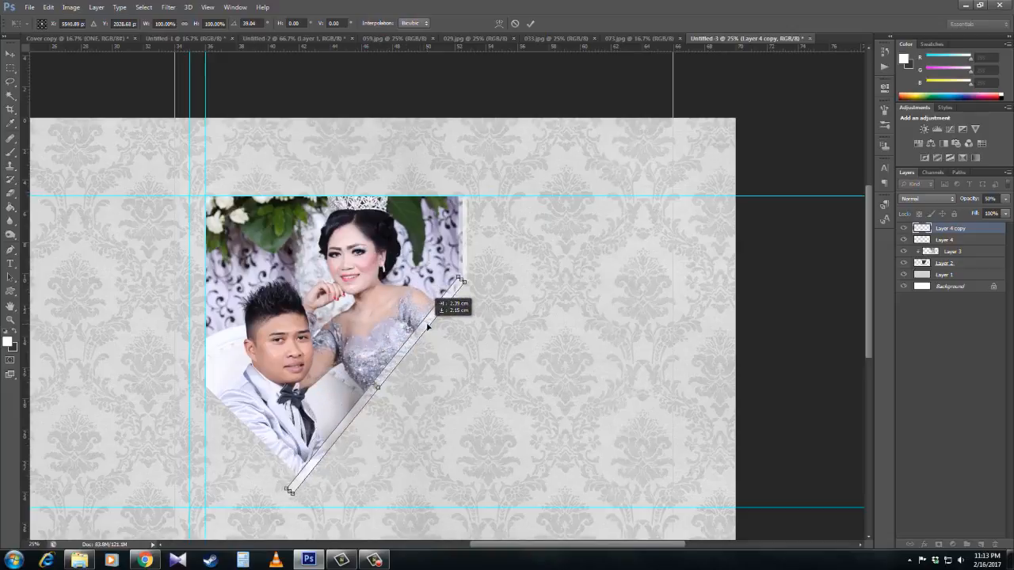
key(Return)
Step: Fine-tune the diagonal strip's position so it meets the vertical strip at the portrait's right corner
key(z)
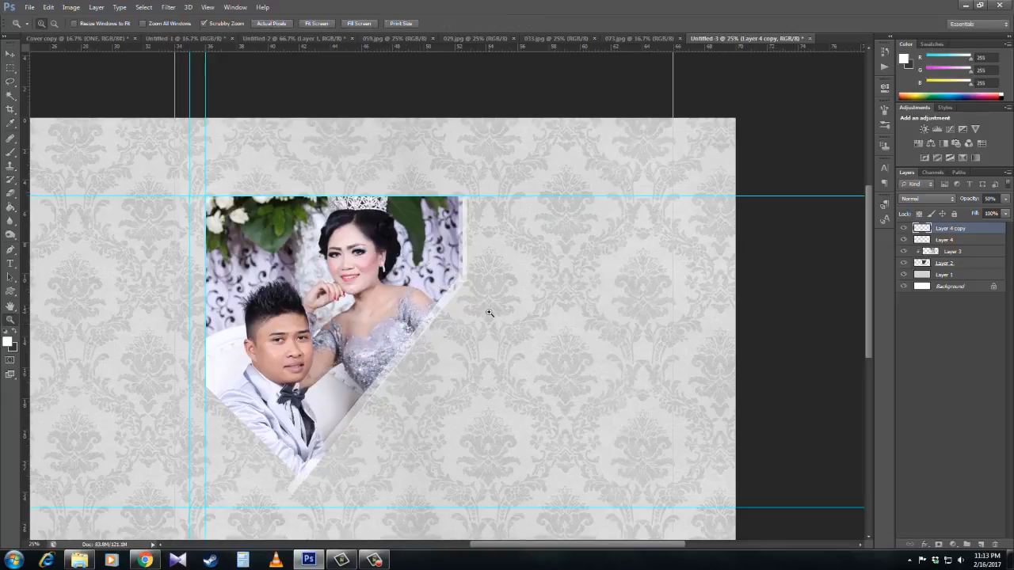
click(487, 311)
click(475, 340)
key(v)
drag(414, 269, 420, 270)
drag(867, 301, 869, 331)
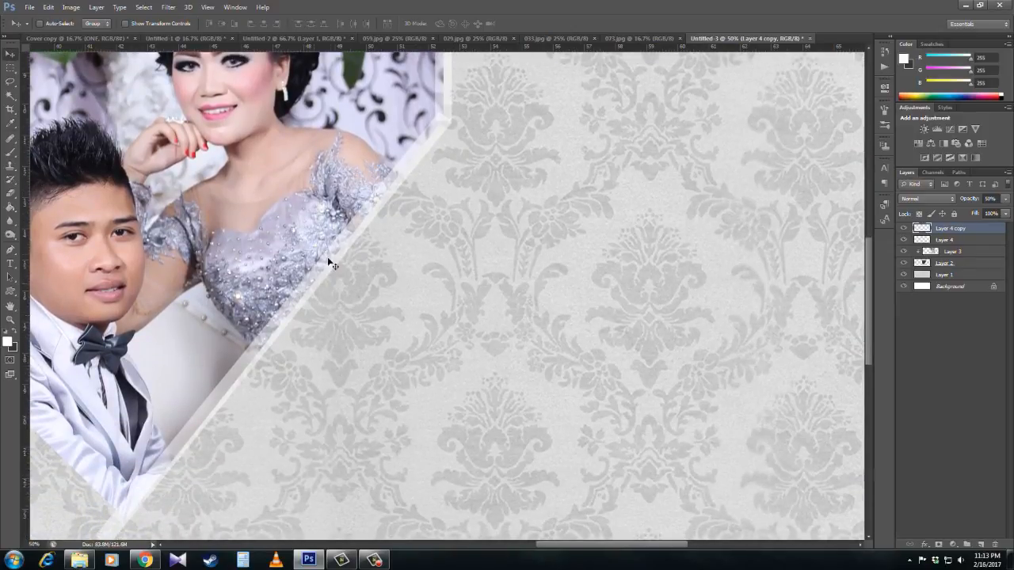
Step: Rotate the translucent diagonal strip about 0.8° counter-clockwise along the portrait's lower-right edge
key(ctrl+t)
drag(607, 256, 609, 252)
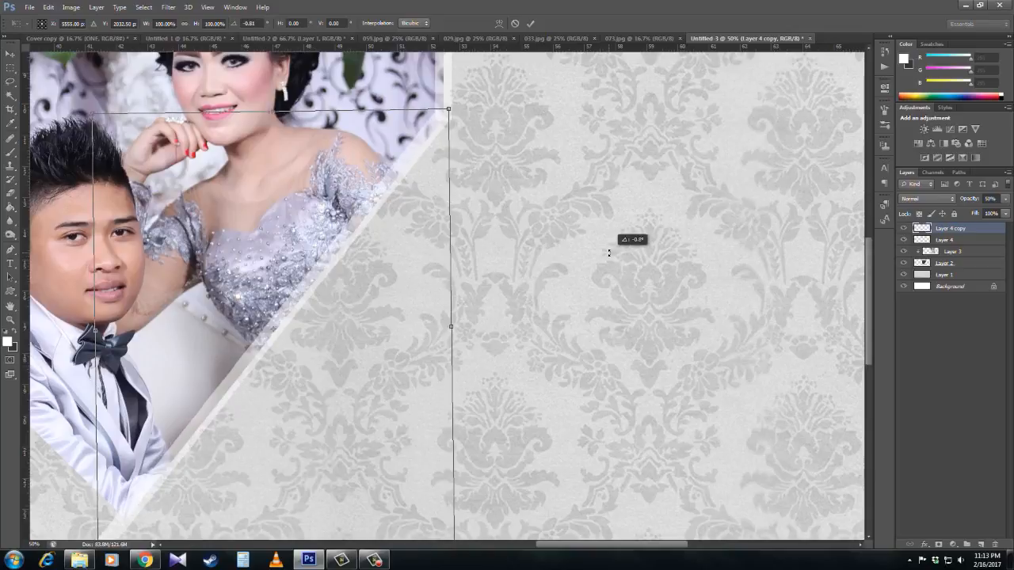
key(Return)
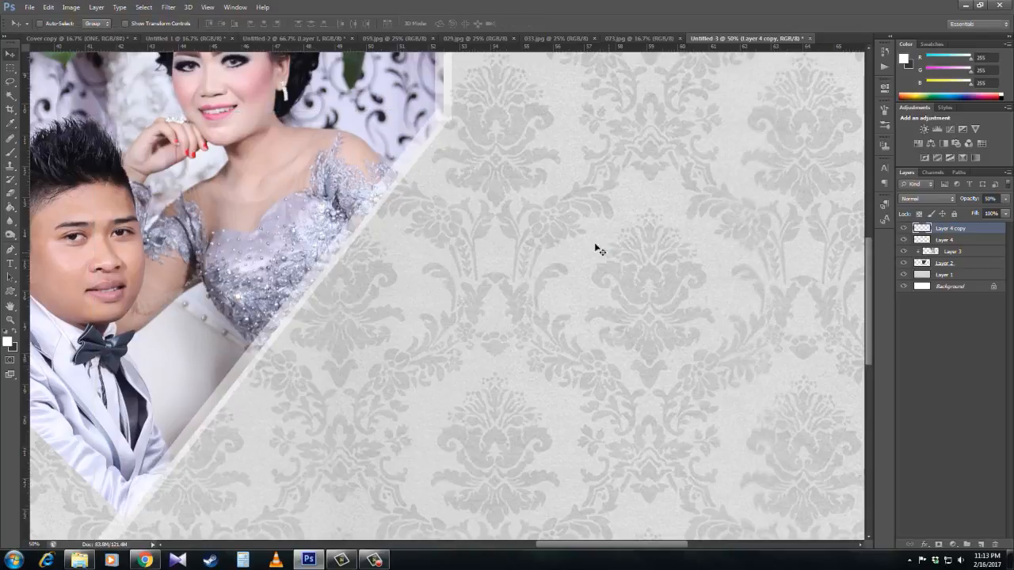
click(11, 68)
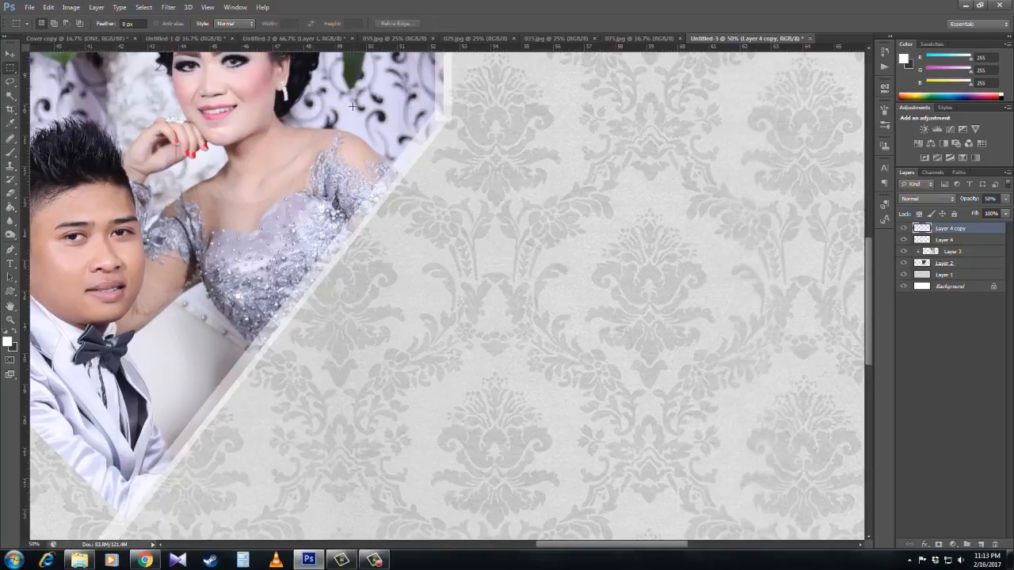
drag(404, 98, 482, 120)
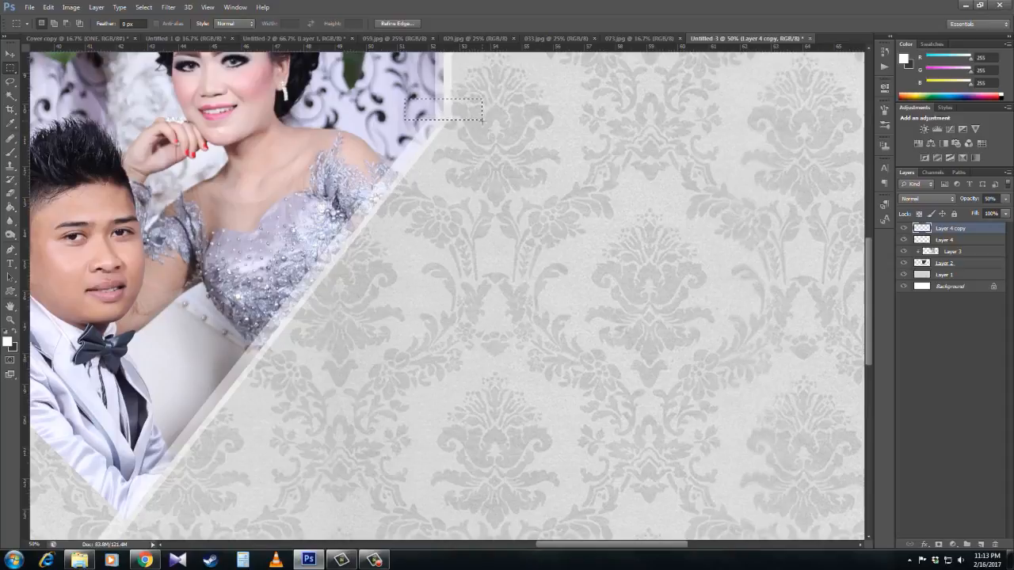
key(ctrl+d)
Step: Nudge the diagonal strip down in small increments so its upper end sits at the portrait's right corner
click(9, 53)
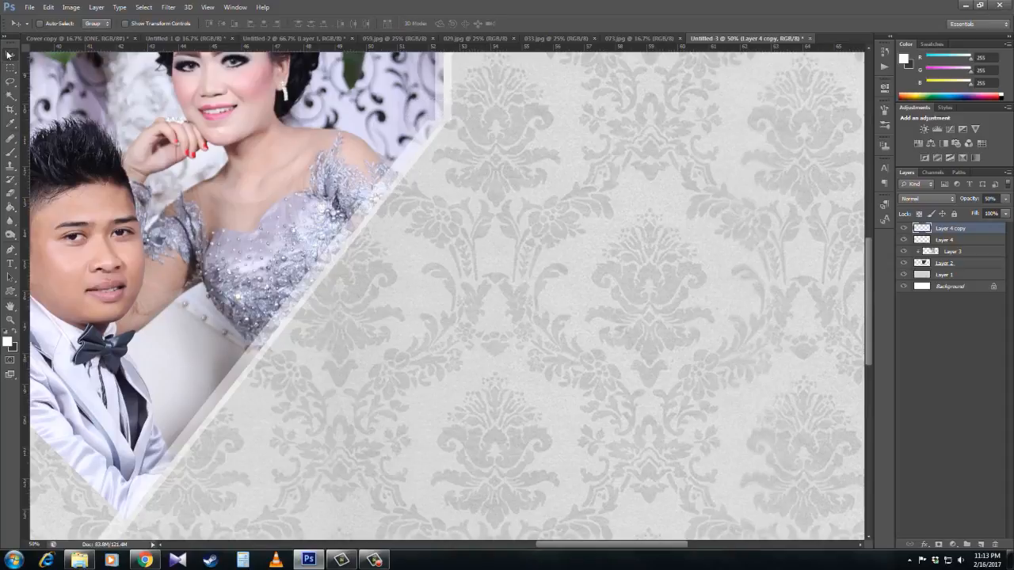
key(Down)
key(Down)
key(Down)
key(Down)
key(Down)
key(Down)
key(Down)
key(Down)
key(Down)
key(Down)
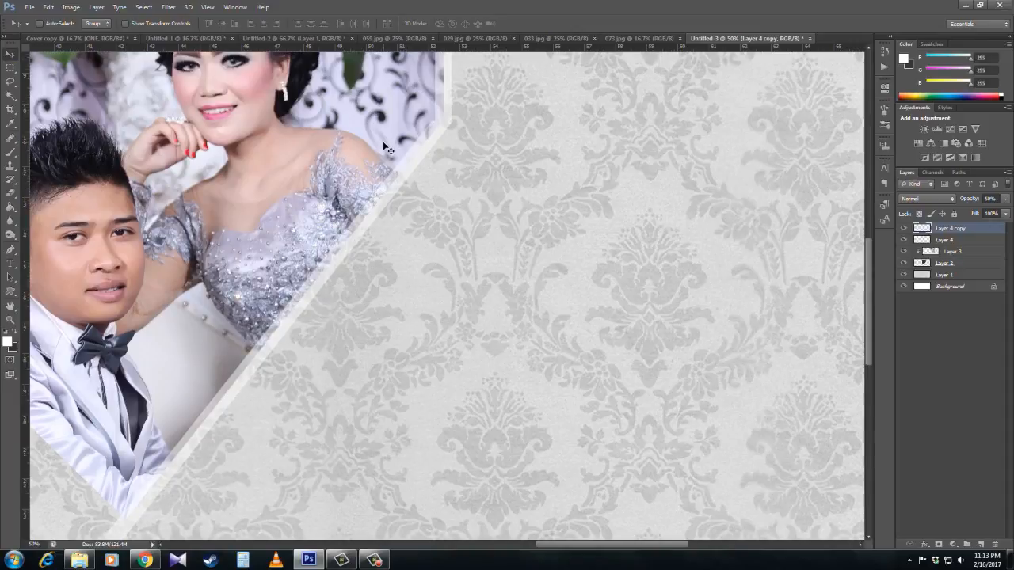
key(Down)
key(Down)
key(Down)
key(Down)
key(Down)
key(Down)
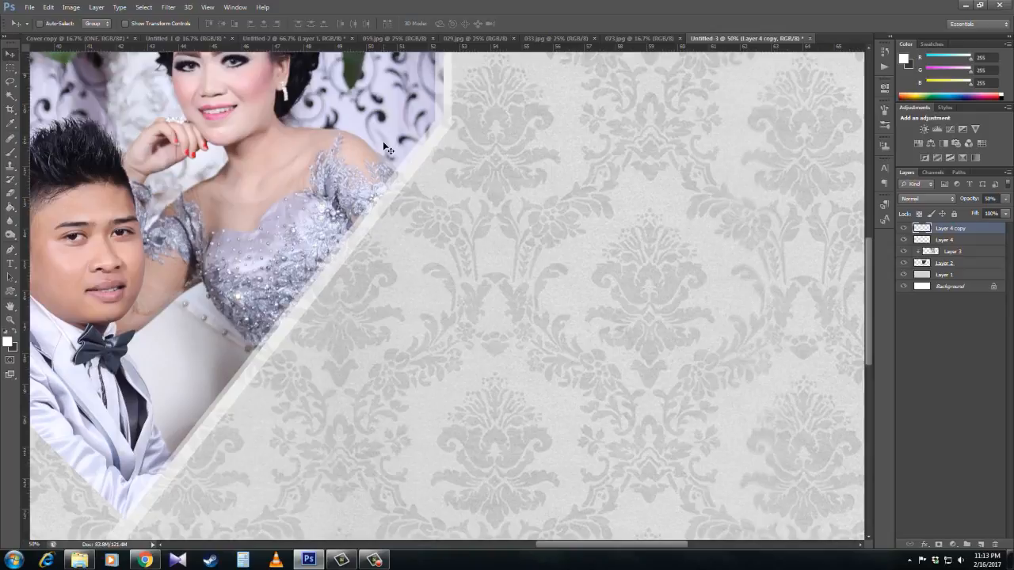
Step: Narrow the diagonal strip to 98.79% of its width and slightly adjust its rotation
key(ctrl+t)
drag(455, 335, 451, 335)
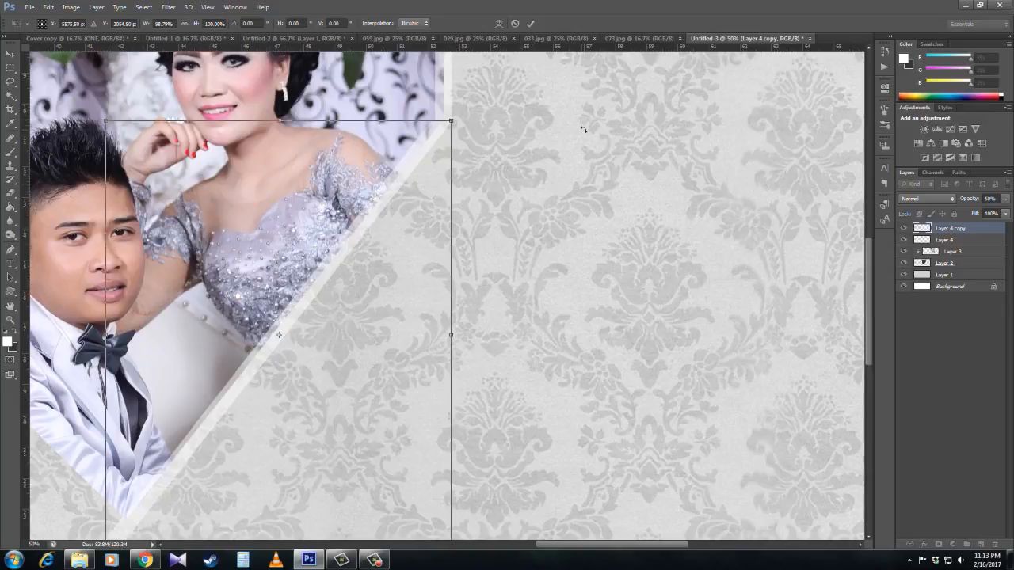
drag(583, 129, 606, 125)
key(Return)
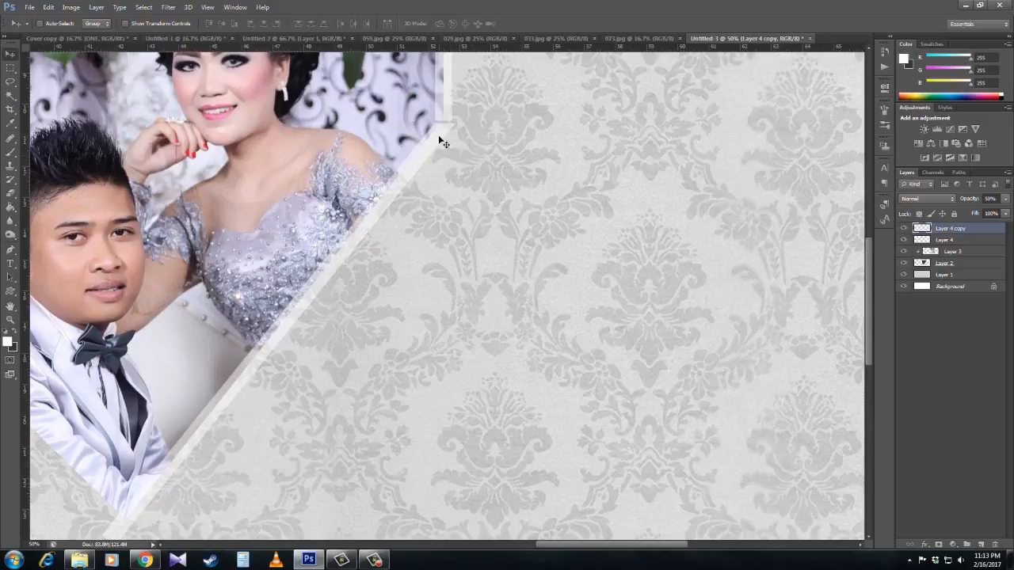
Step: Reposition the diagonal strip against the portrait's right corner and rotate it about 0.96° counter-clockwise
drag(439, 137, 438, 129)
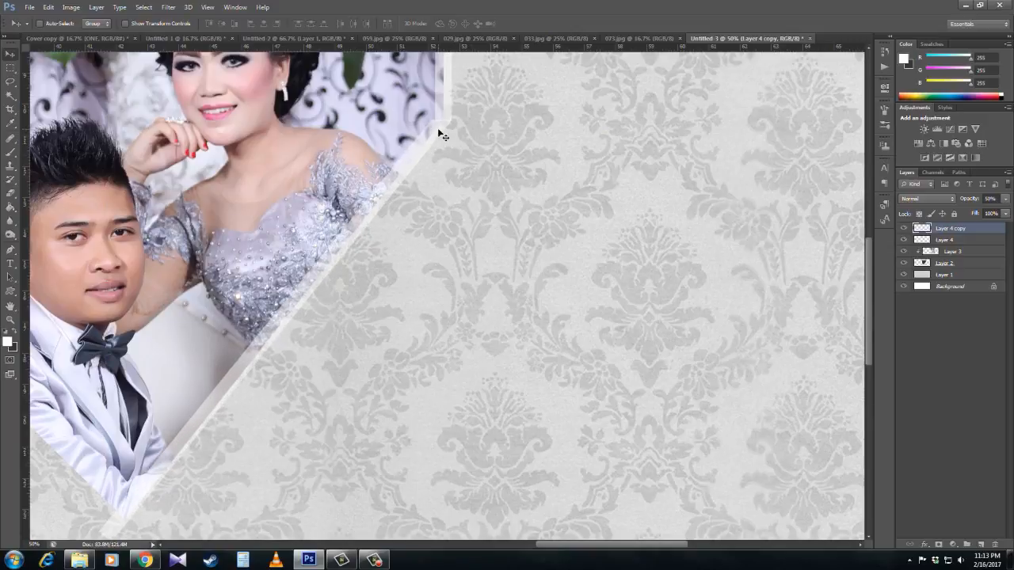
key(ctrl+t)
drag(628, 142, 632, 149)
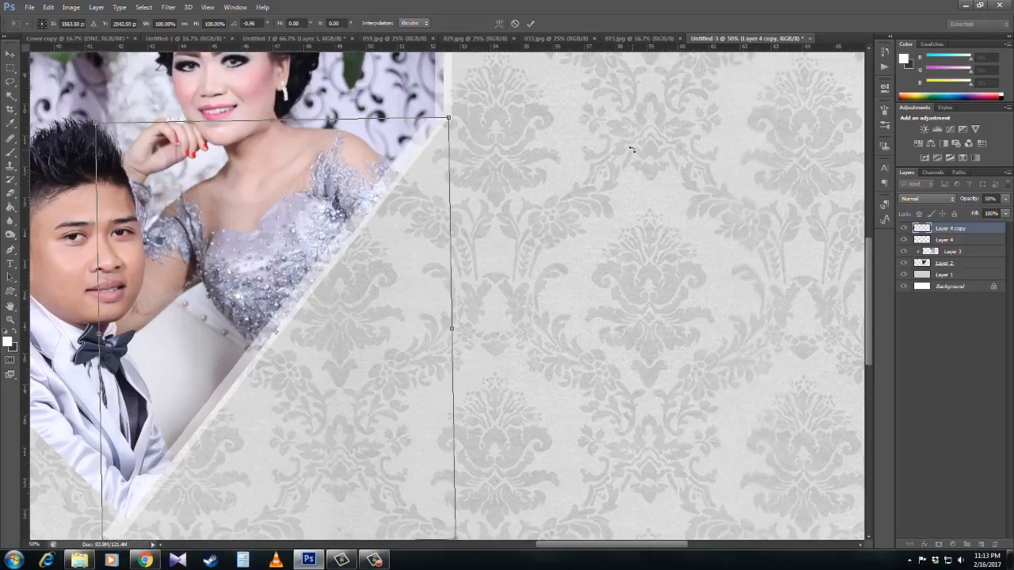
key(Return)
drag(412, 151, 415, 154)
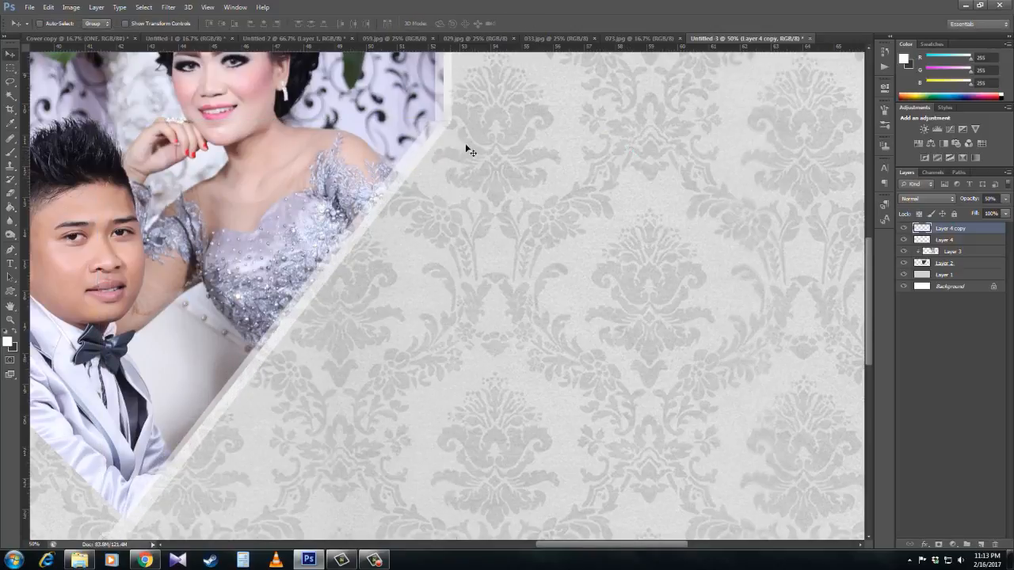
Step: Rotate the diagonal strip about 0.45° clockwise to align it with the portrait's slanted edge
key(ctrl+t)
drag(542, 120, 544, 122)
key(Return)
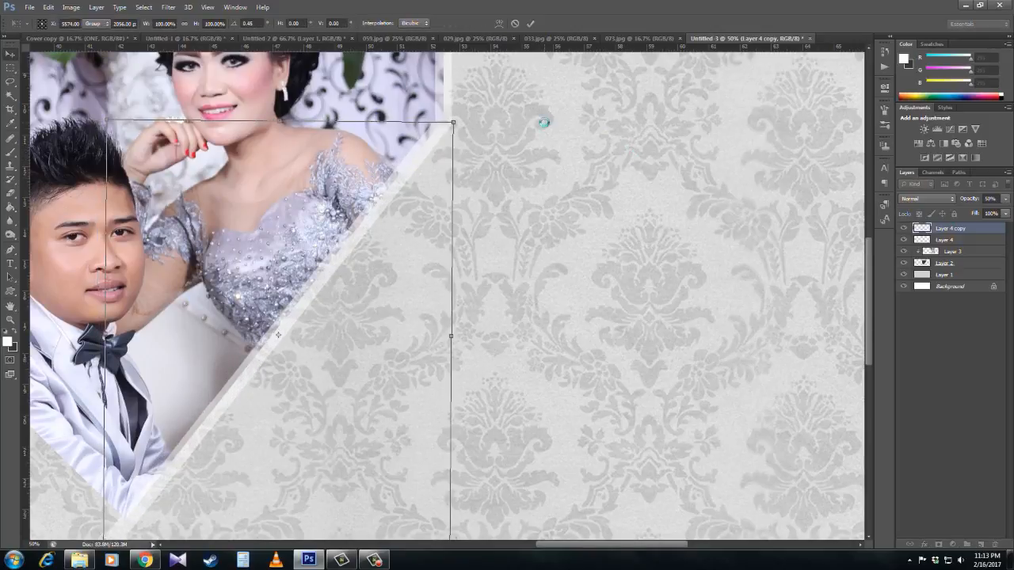
Step: Select the vertical strip on the portrait's right edge and widen it symmetrically to about 125.4%
key(z)
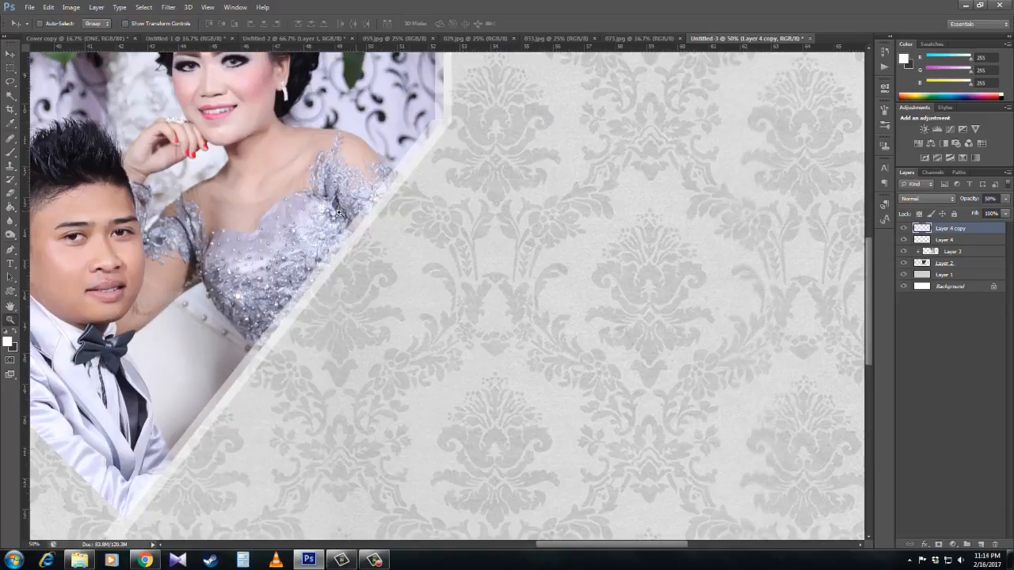
alt+click(336, 198)
alt+click(338, 206)
click(412, 150)
click(410, 134)
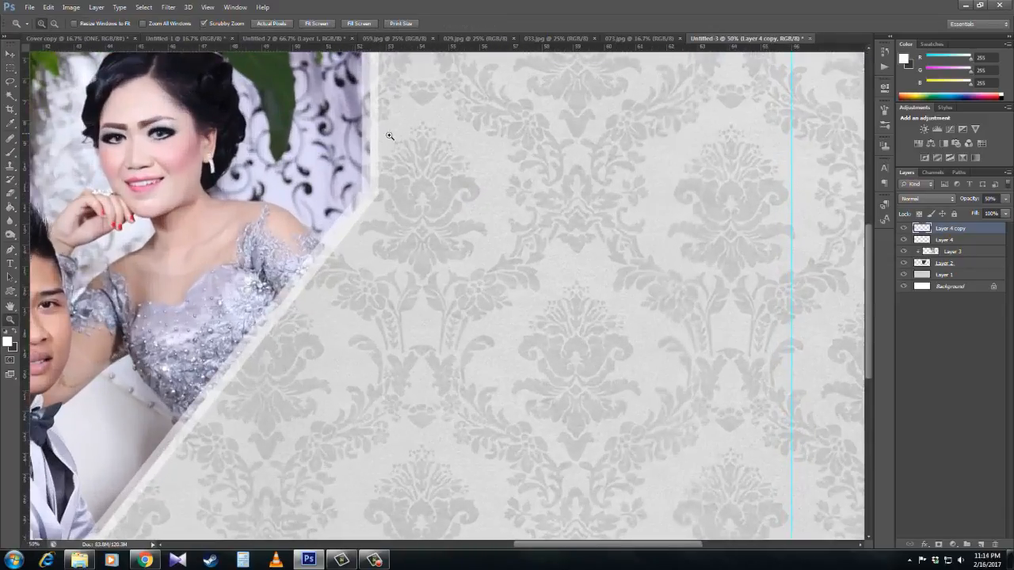
key(v)
right_click(369, 120)
click(375, 127)
key(ctrl+t)
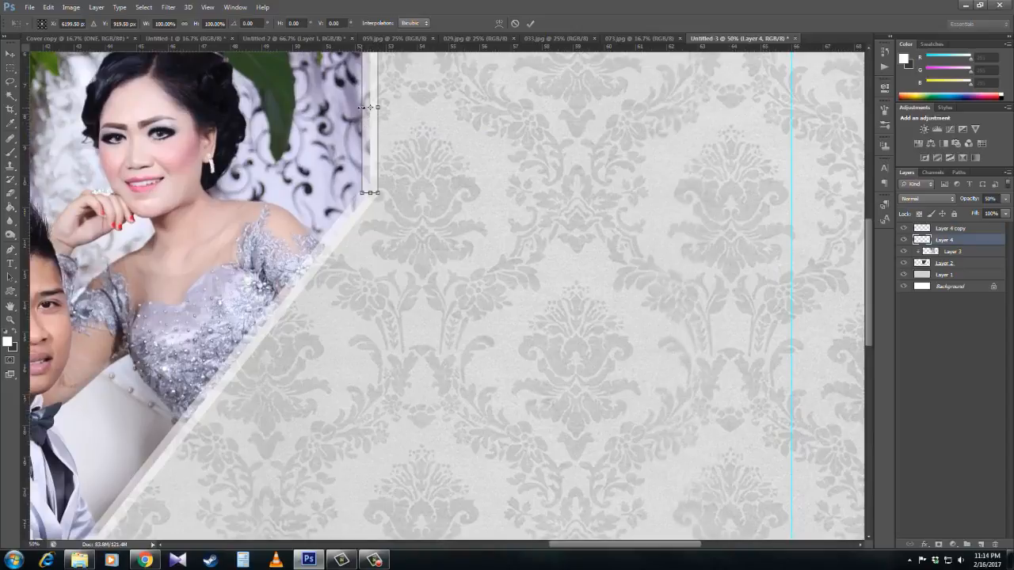
drag(362, 107, 379, 105)
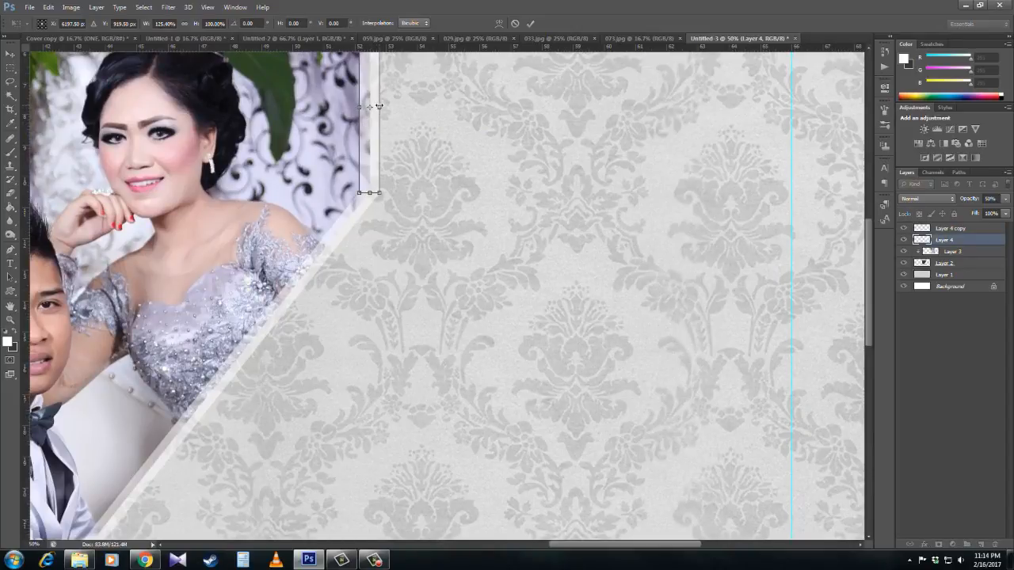
key(Return)
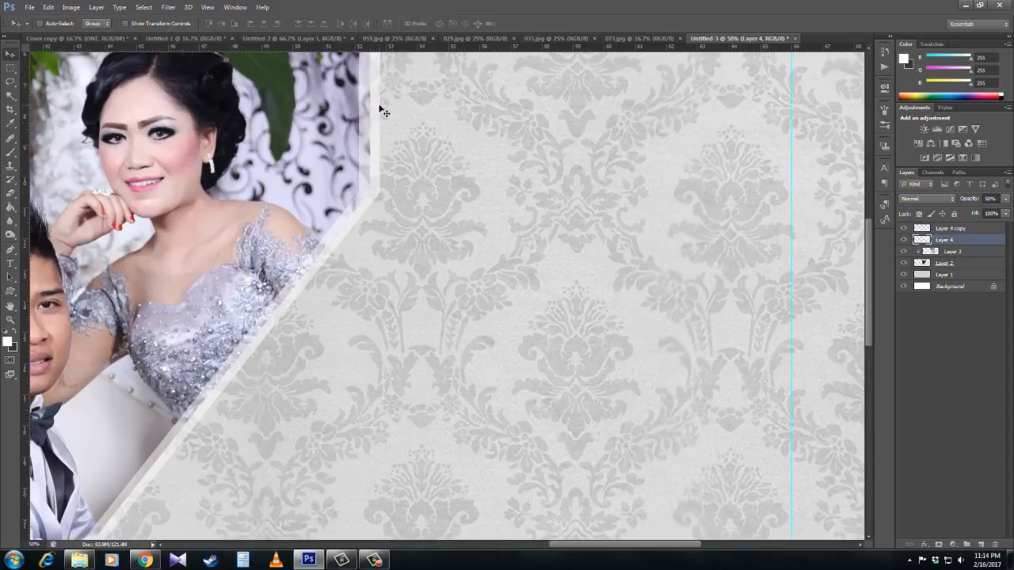
click(9, 69)
drag(344, 208, 394, 193)
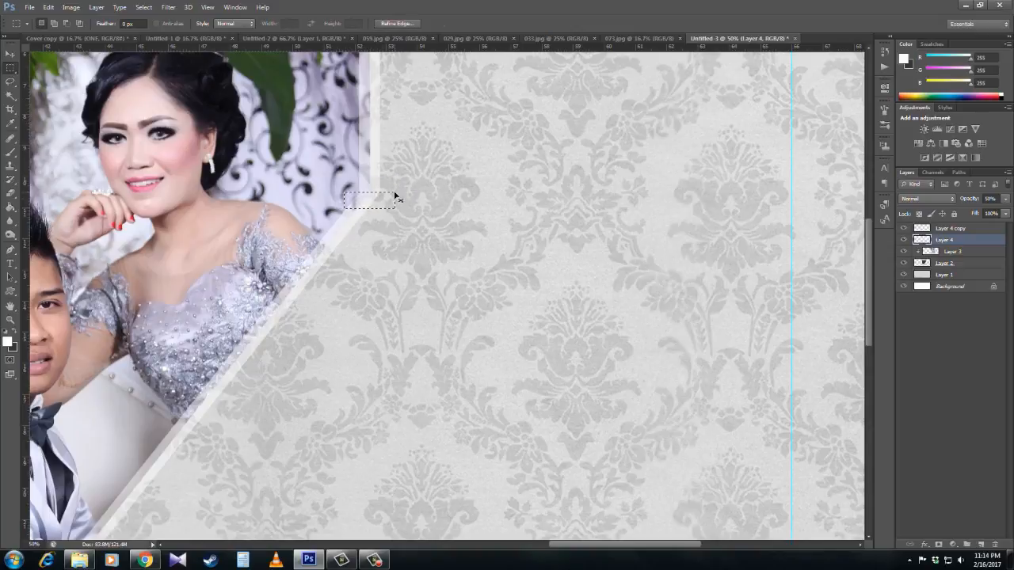
key(ctrl+d)
Step: Duplicate the diagonal strip and place the copy parallel to it across the portrait
alt+click(372, 209)
alt+click(371, 211)
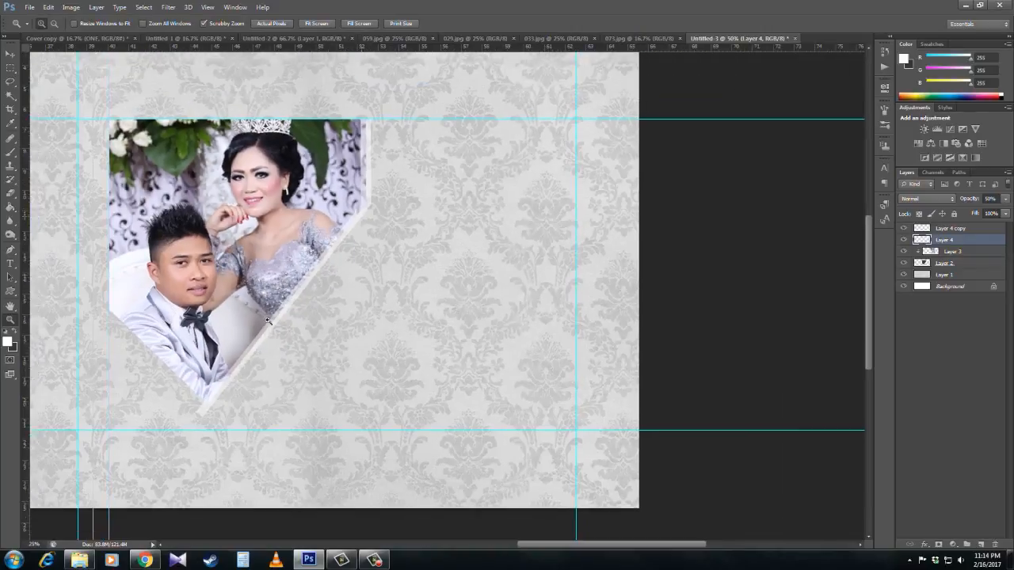
ctrl+click(195, 412)
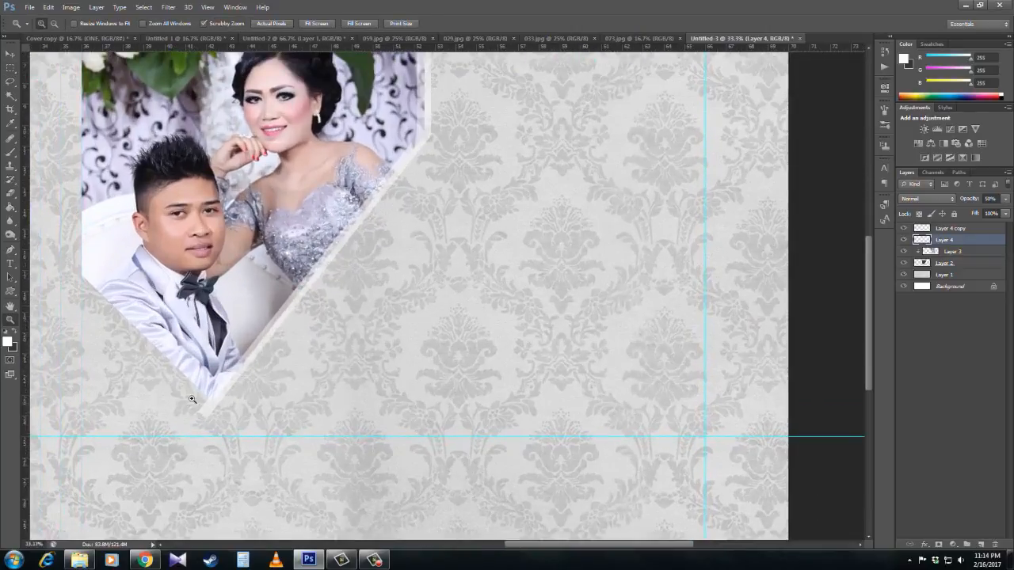
ctrl+click(188, 394)
key(v)
drag(307, 306, 225, 274)
Step: Flip the copied strip horizontally and move it down so it crosses the portrait's bottom tip
click(48, 8)
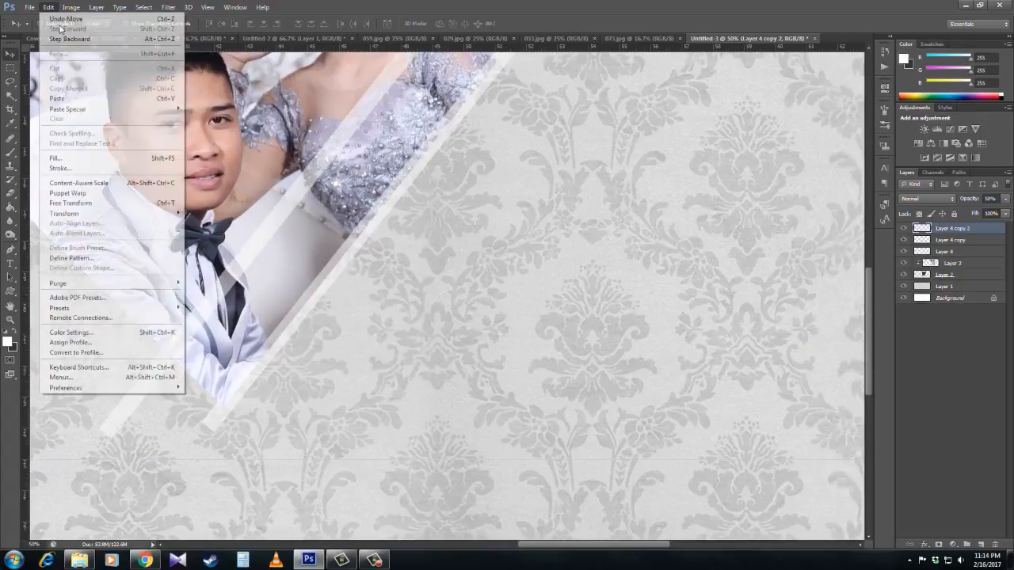
mouse_move(119, 213)
click(240, 327)
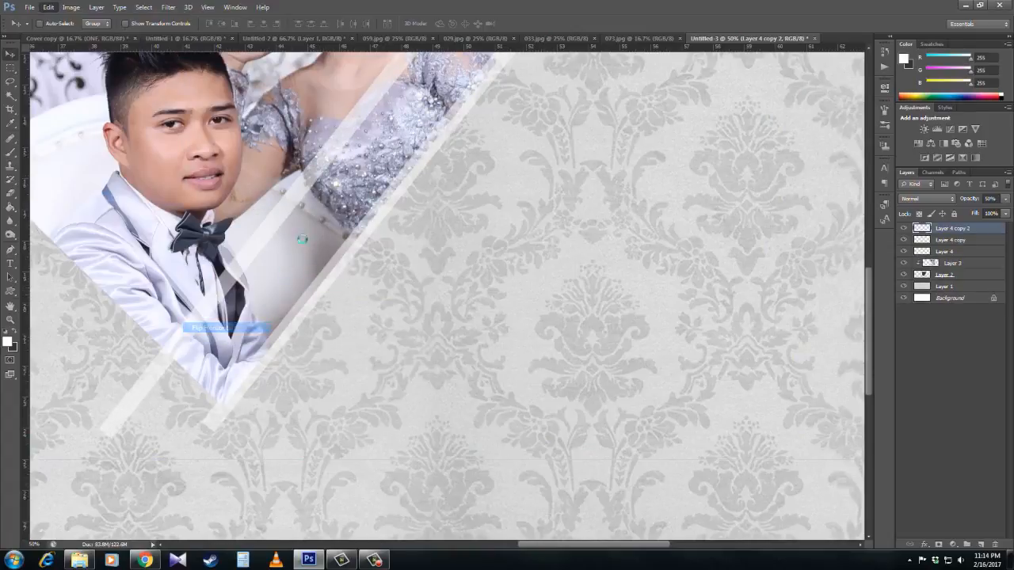
drag(240, 329, 292, 460)
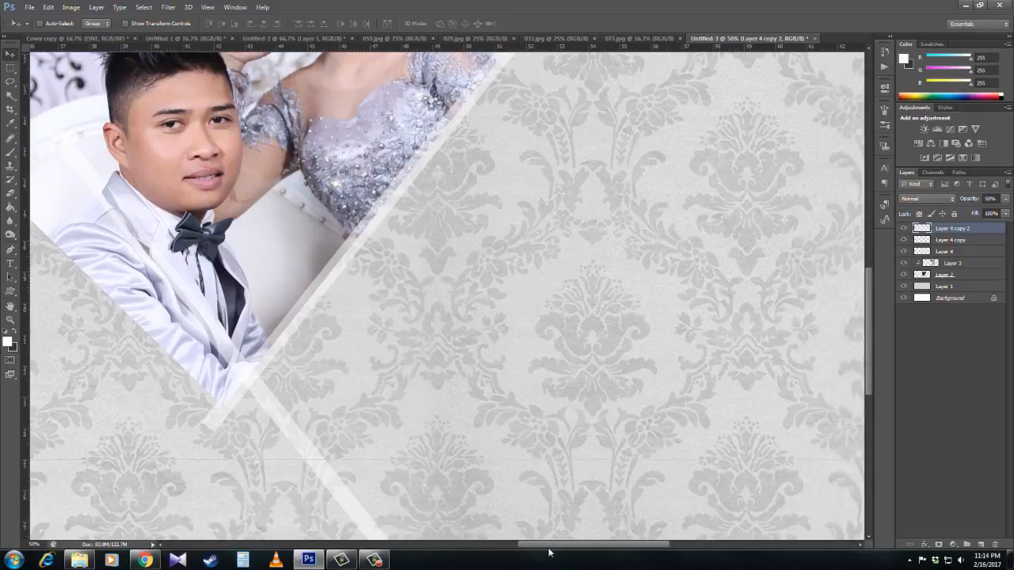
Step: Rotate the flipped strip about 7.6° counter-clockwise and place it along the portrait's lower-left diagonal edge
scroll(546, 551, left, 5)
key(ctrl+t)
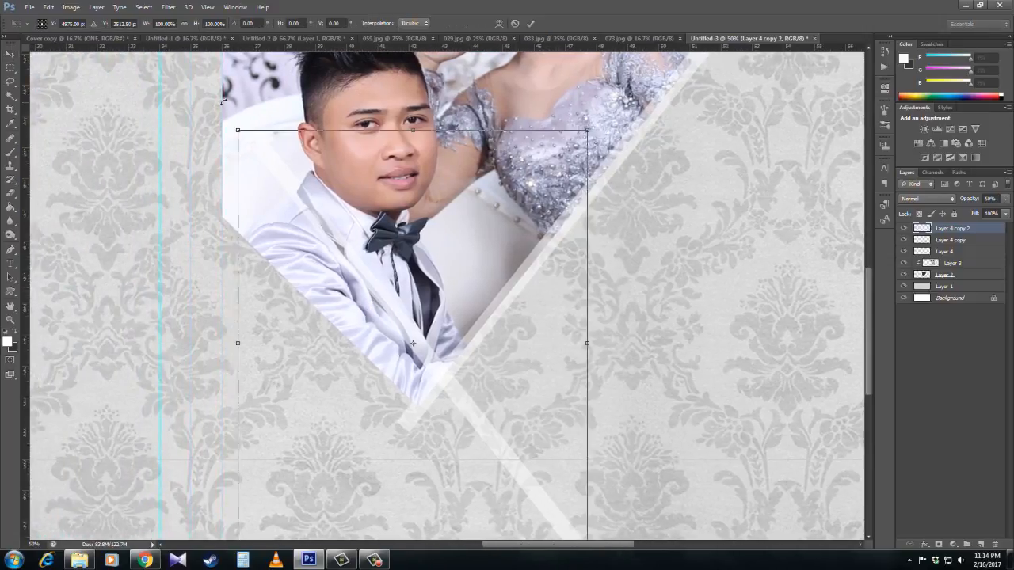
drag(224, 100, 210, 112)
drag(291, 194, 254, 240)
drag(641, 310, 651, 304)
drag(309, 331, 317, 322)
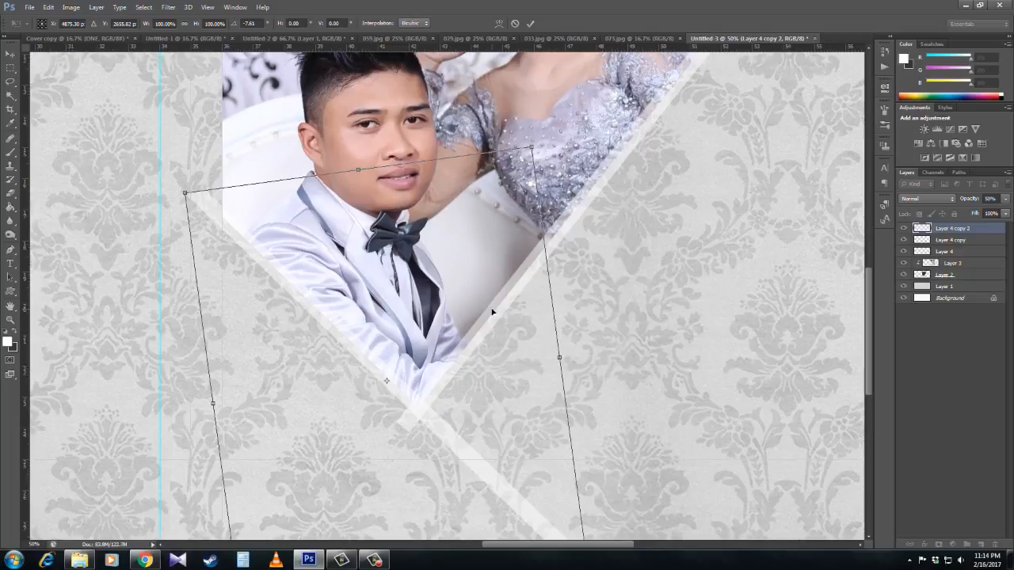
key(Return)
Step: Delete the part of the lower-left strip that extends past the portrait's vertical left edge
click(10, 68)
drag(161, 131, 222, 272)
key(Delete)
key(ctrl+d)
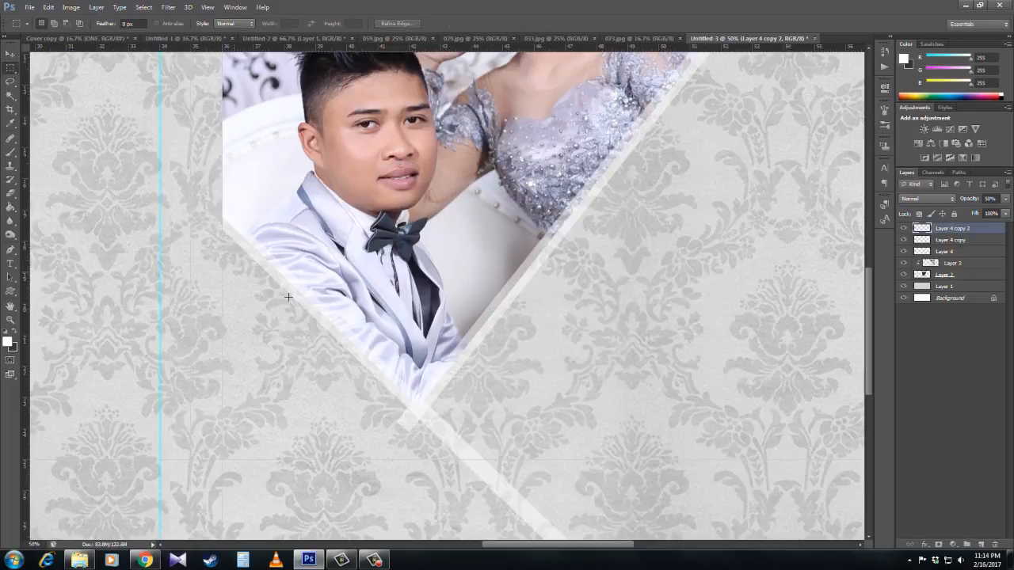
Step: Outline the lower-left strip's excess beyond the bottom tip with the Pen tool, convert the path to a selection and delete it
drag(872, 283, 870, 312)
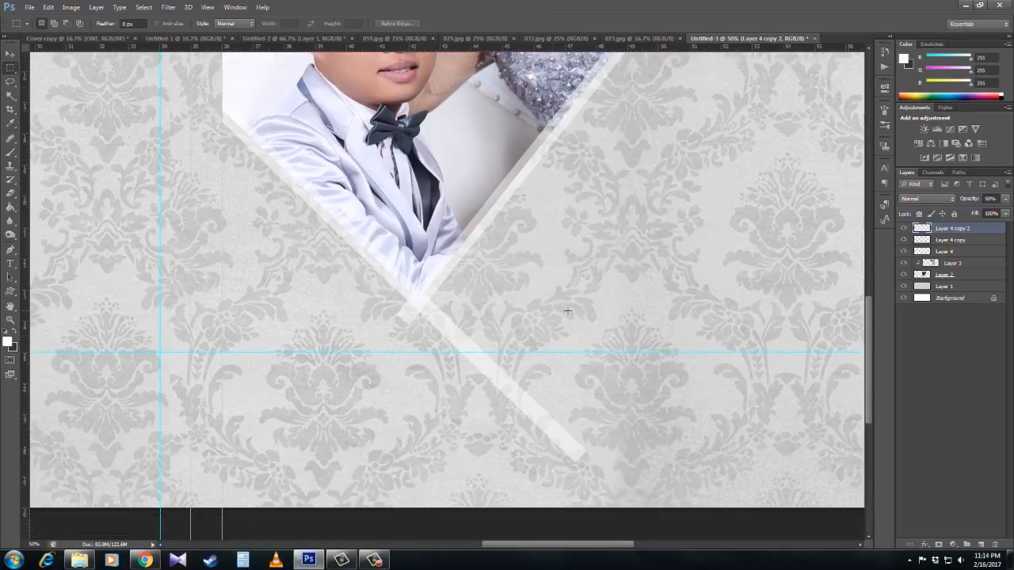
key(p)
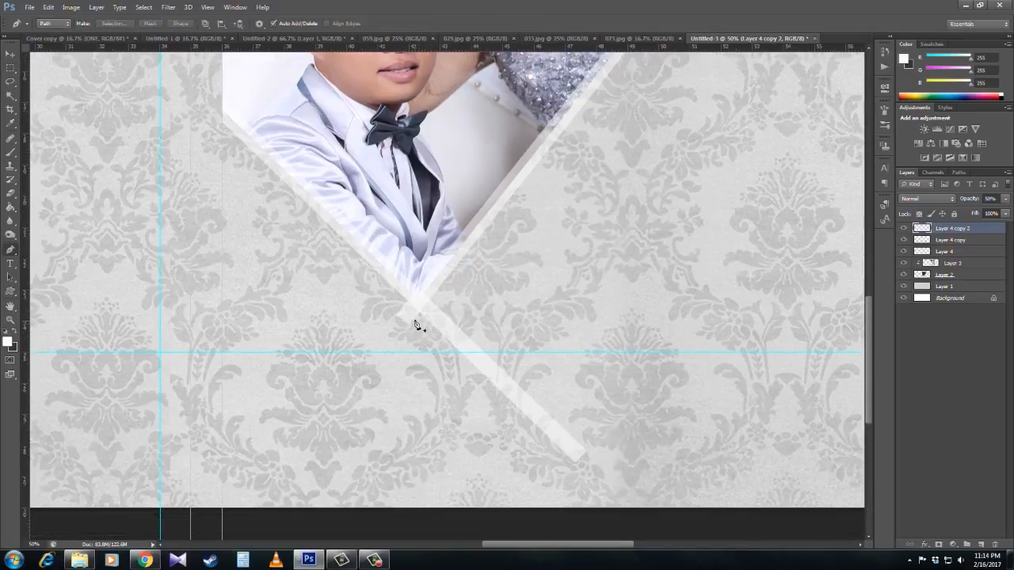
click(414, 318)
click(435, 295)
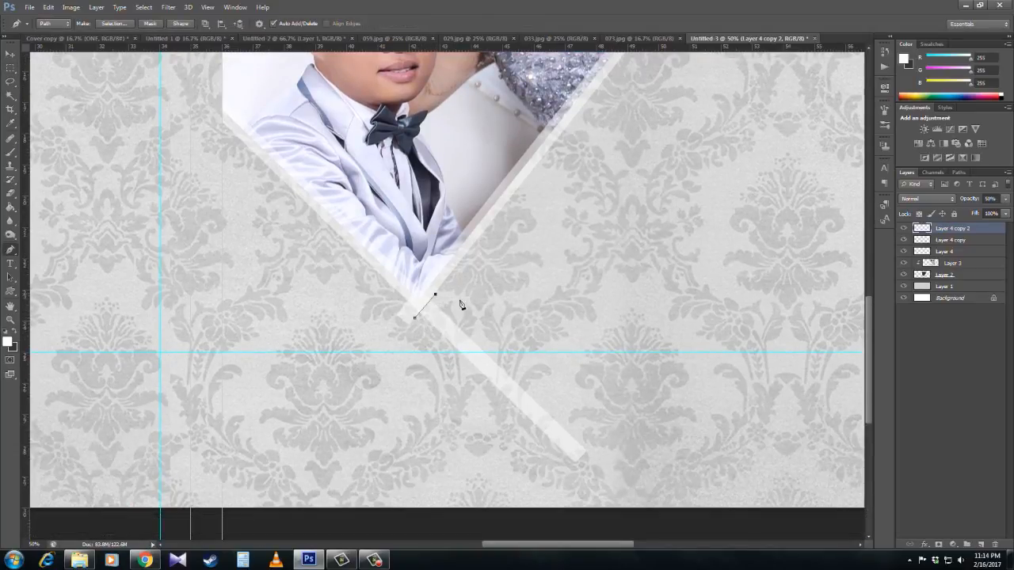
click(621, 454)
click(572, 493)
right_click(437, 322)
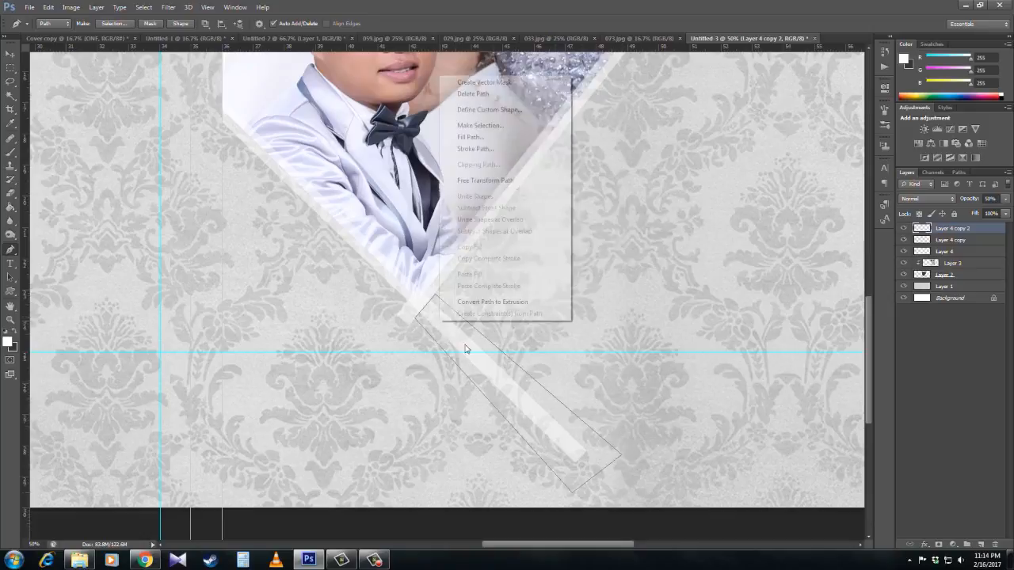
click(503, 125)
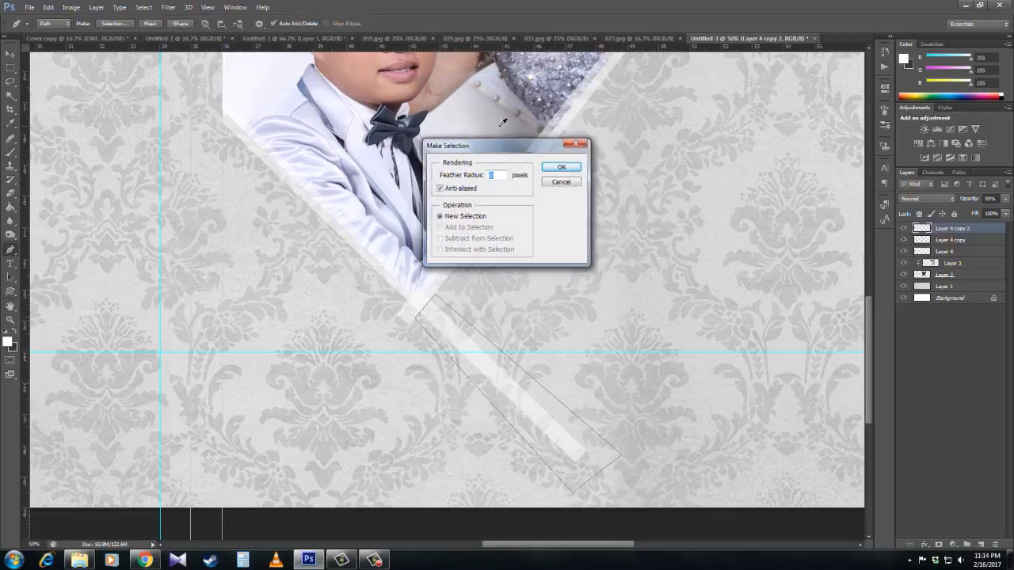
key(Return)
key(ctrl+d)
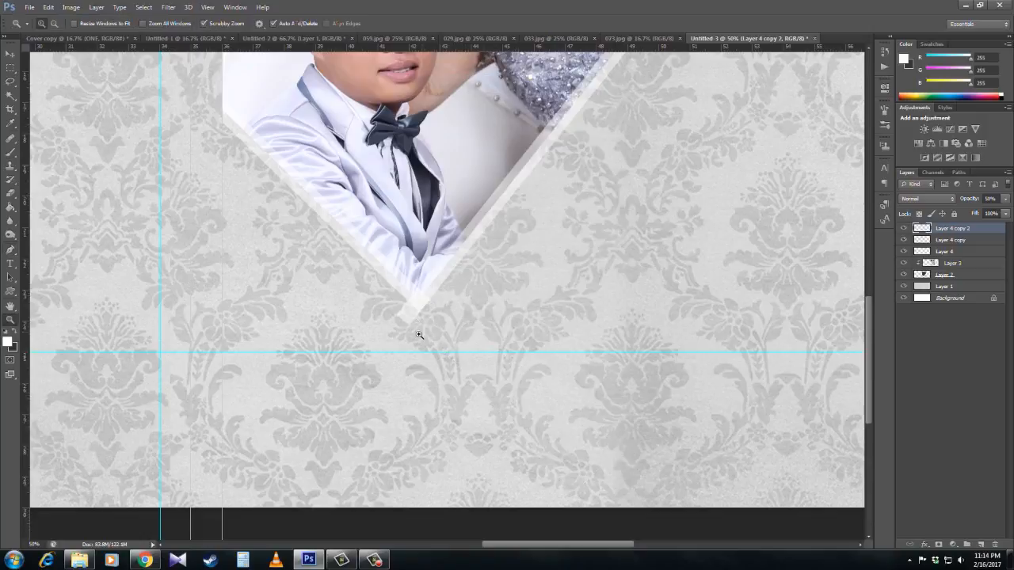
Step: Outline the remaining strip end beyond the portrait's bottom tip with the Pen tool, convert it to a selection, delete it from Layer 4 copy and deselect
scroll(416, 331, up, 1)
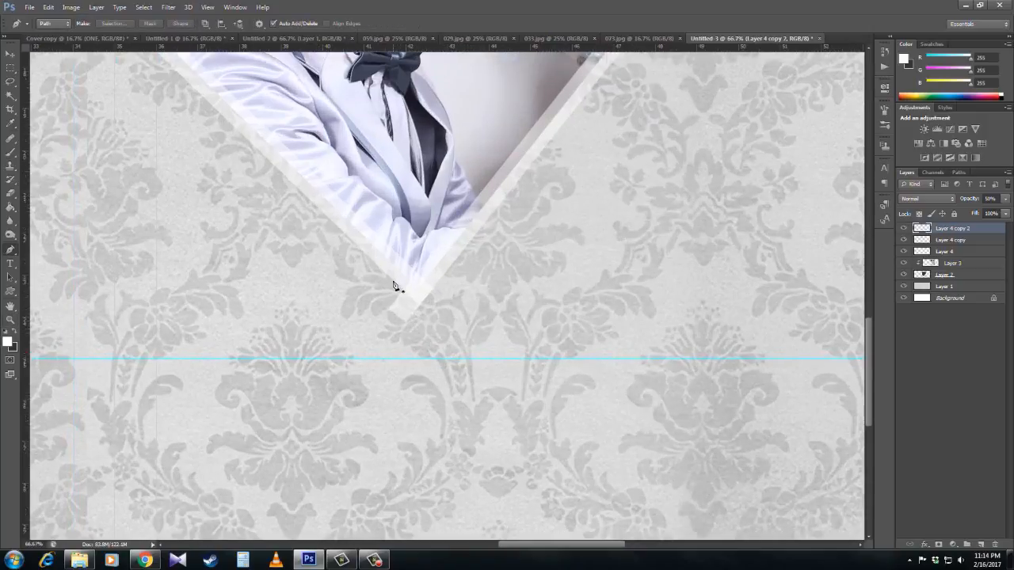
click(392, 282)
click(432, 318)
click(407, 358)
click(395, 285)
right_click(395, 285)
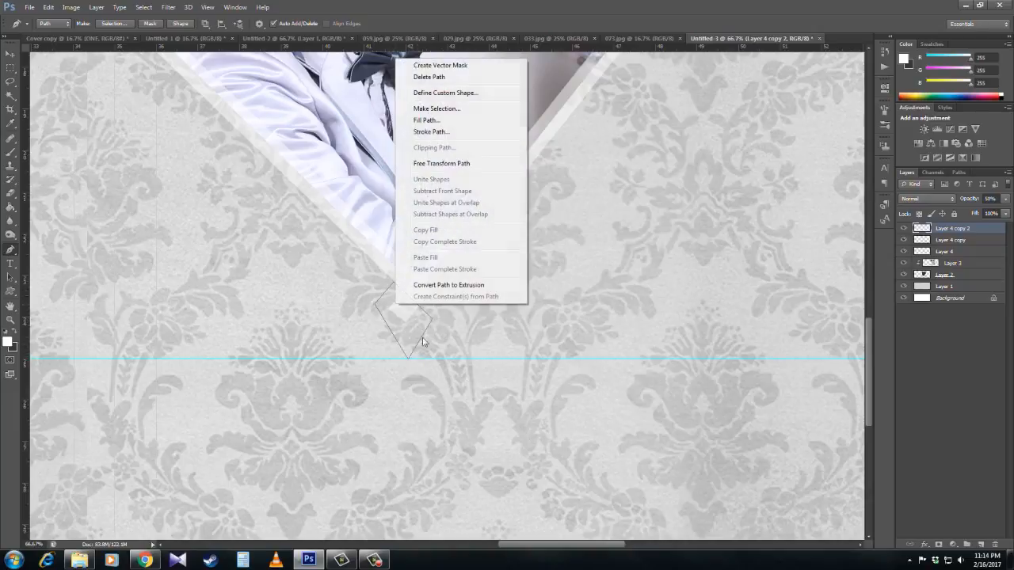
click(472, 109)
key(Return)
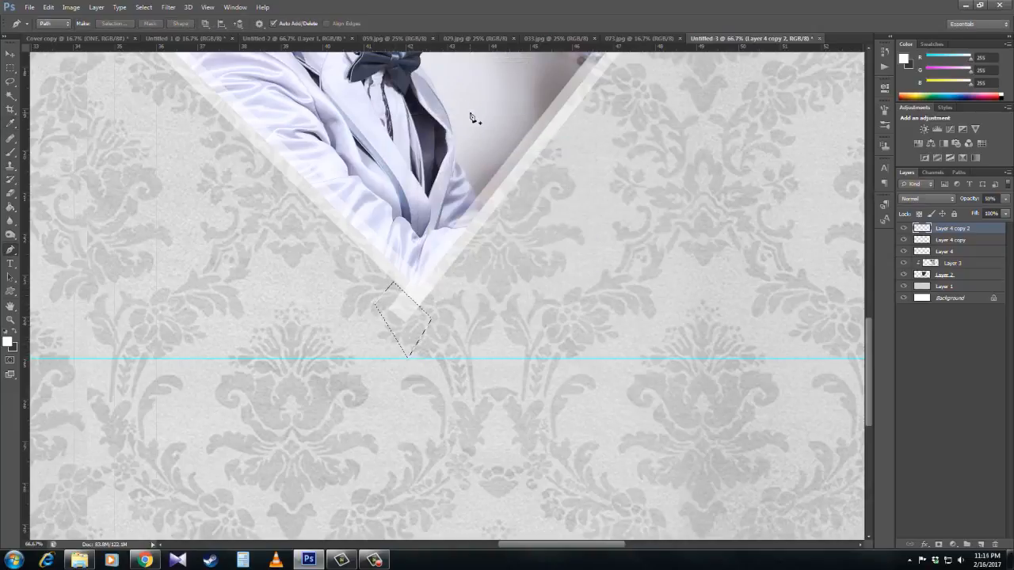
click(951, 240)
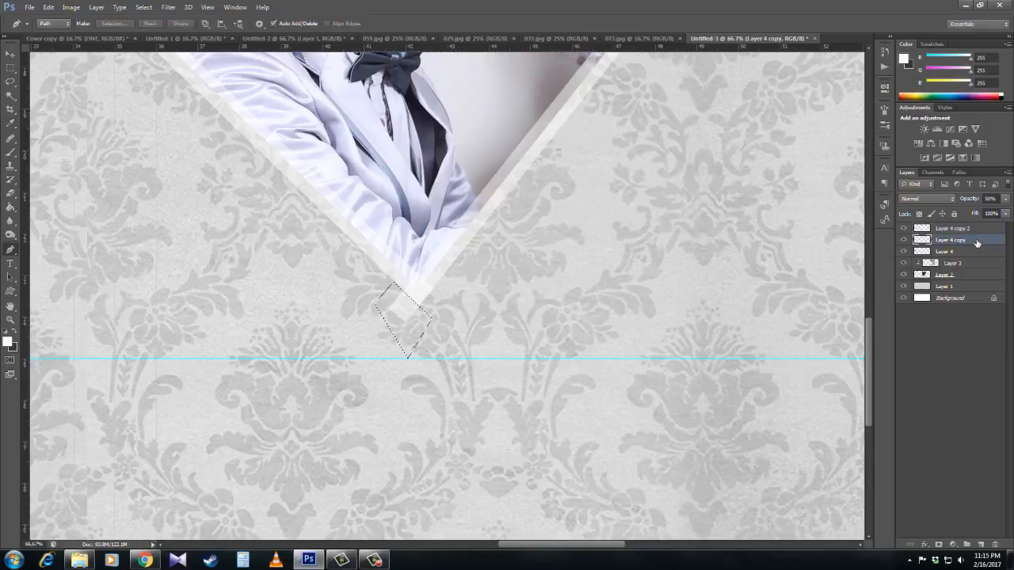
key(ctrl+d)
Step: Merge Layer 4, Layer 4 copy and Layer 4 copy 2 into a single border layer
key(z)
alt+click(701, 258)
alt+click(699, 262)
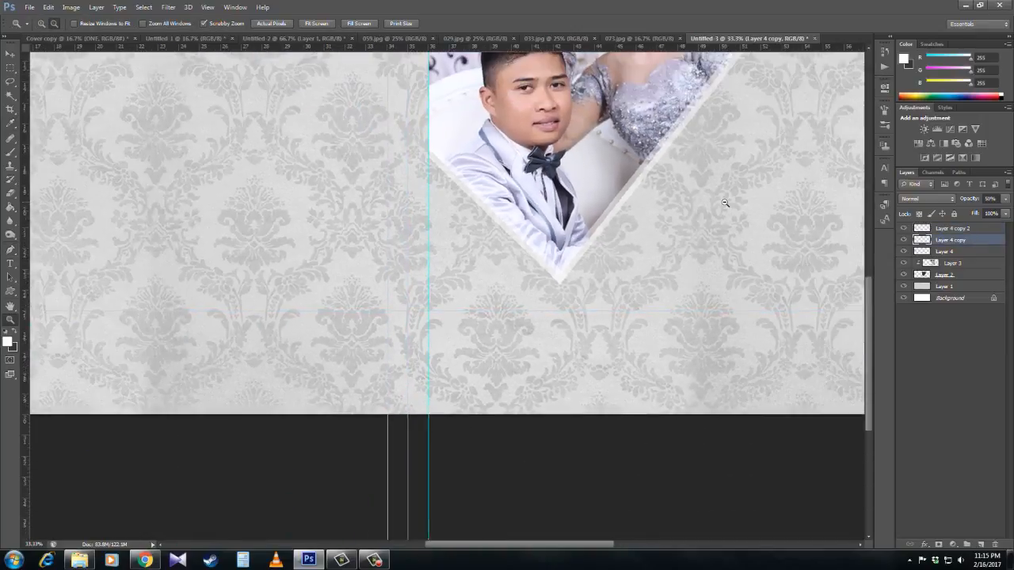
alt+click(705, 207)
alt+click(687, 178)
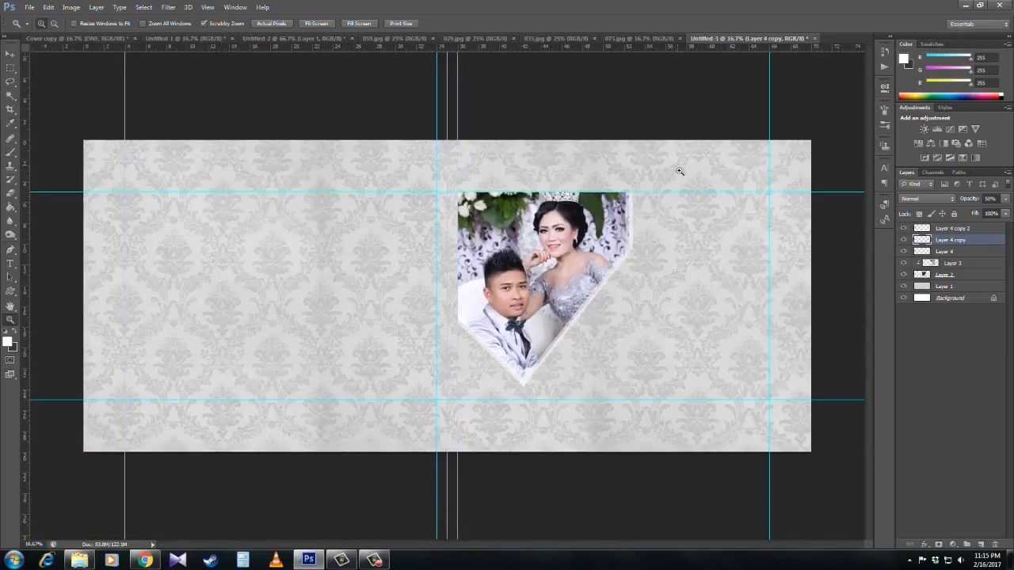
click(953, 231)
shift+click(950, 252)
right_click(951, 252)
click(871, 382)
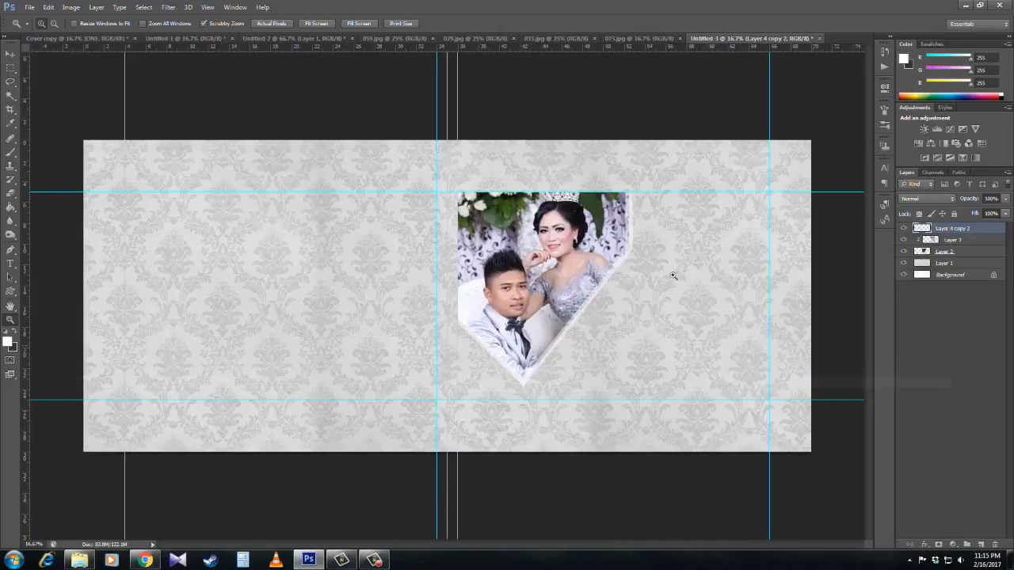
Step: Rename the merged border layer as "garis putih"
click(673, 274)
double_click(955, 229)
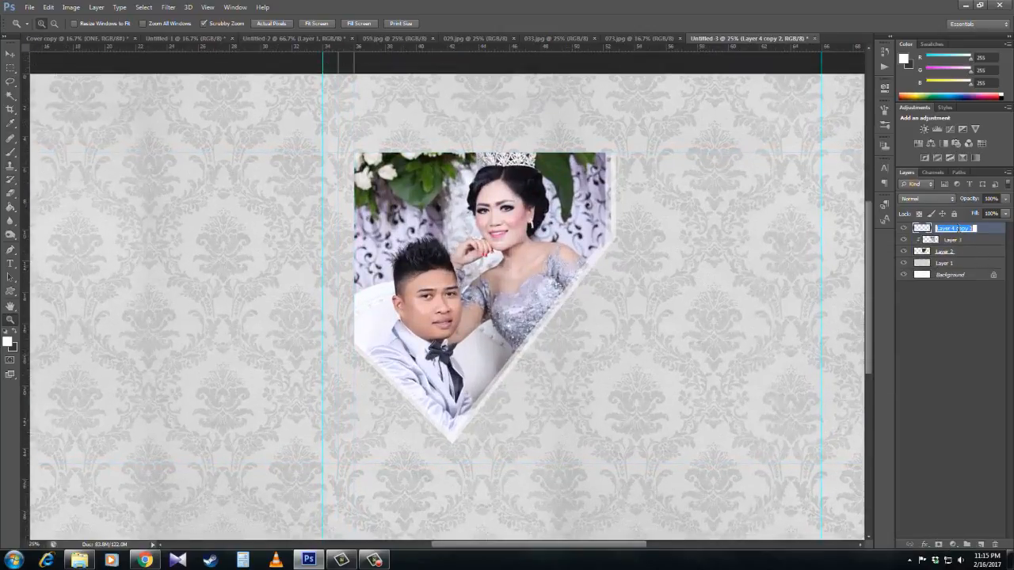
text(garis putih)
key(Return)
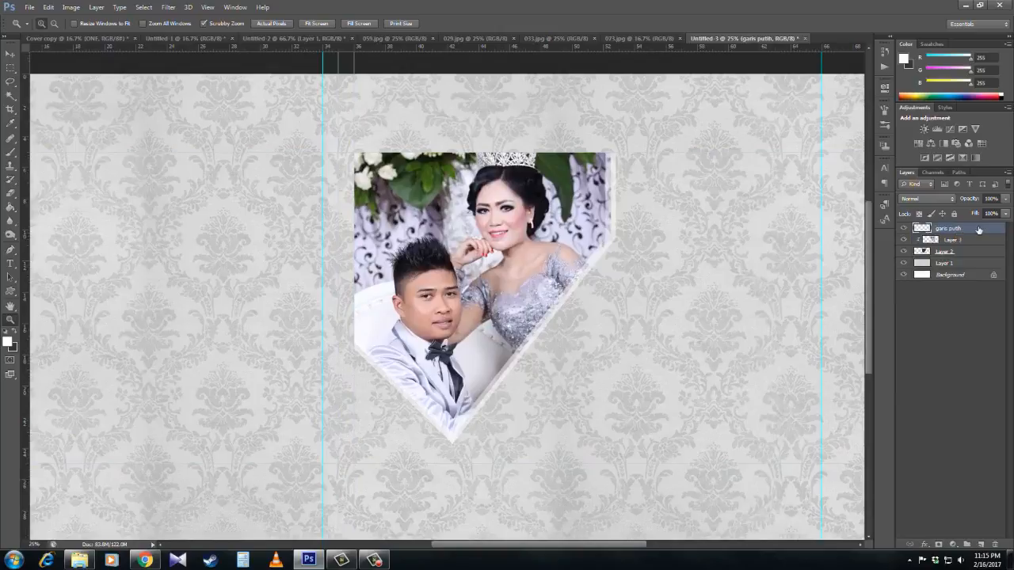
Step: Rename the shape layer that clips the portrait as "kotak foto" and the damask layer as "wallpaper"
double_click(946, 252)
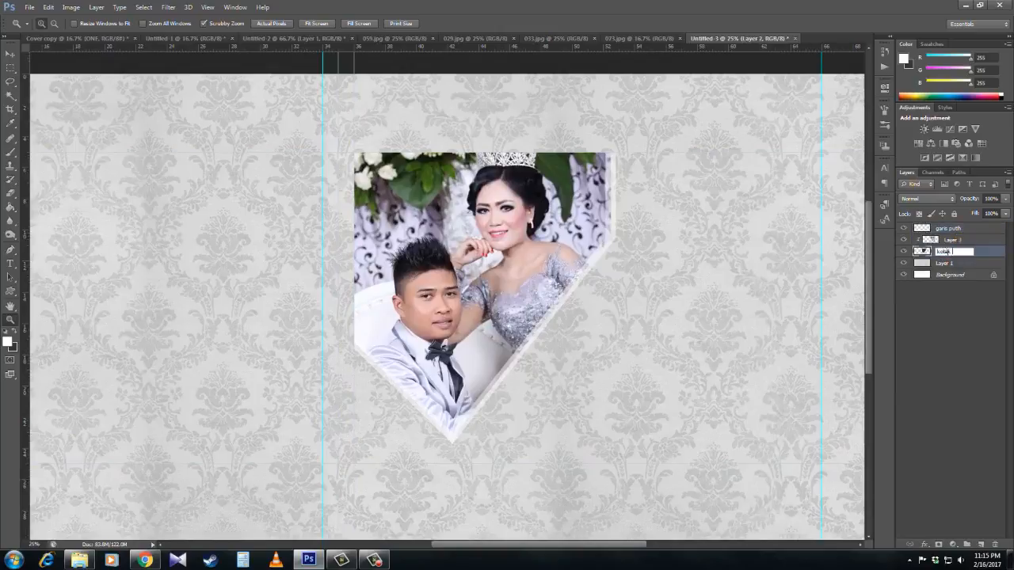
key(Return)
double_click(942, 263)
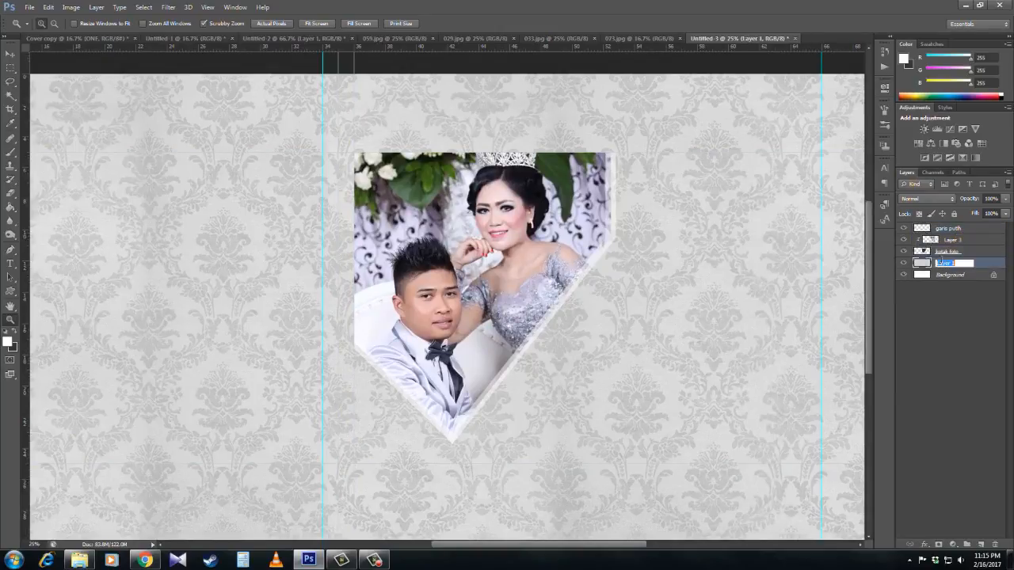
text(wallpaper)
key(Return)
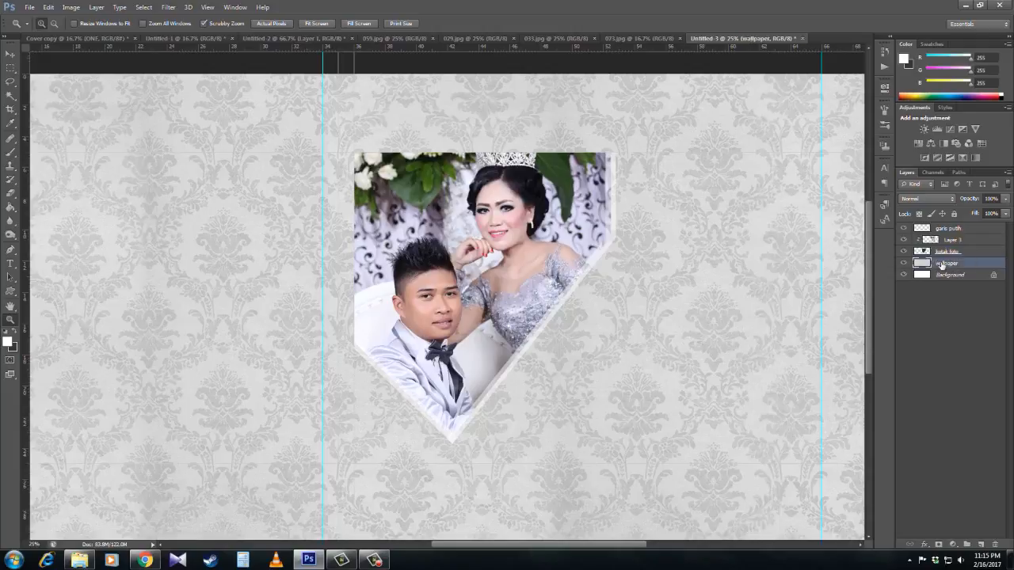
Step: Add a text line with the couple's first names joined by "&" and place it in the empty area beside the portrait
drag(616, 547, 649, 539)
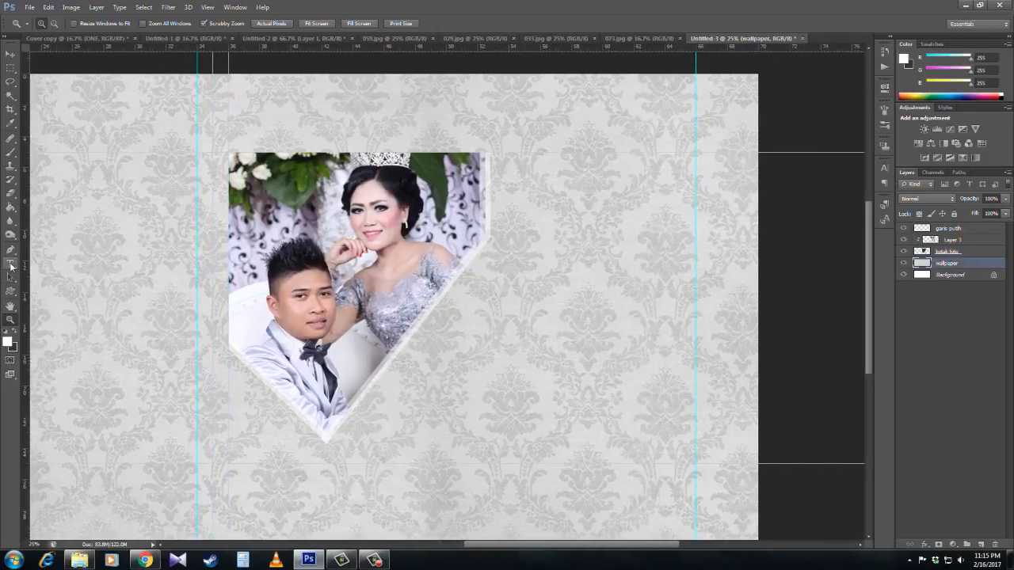
click(10, 264)
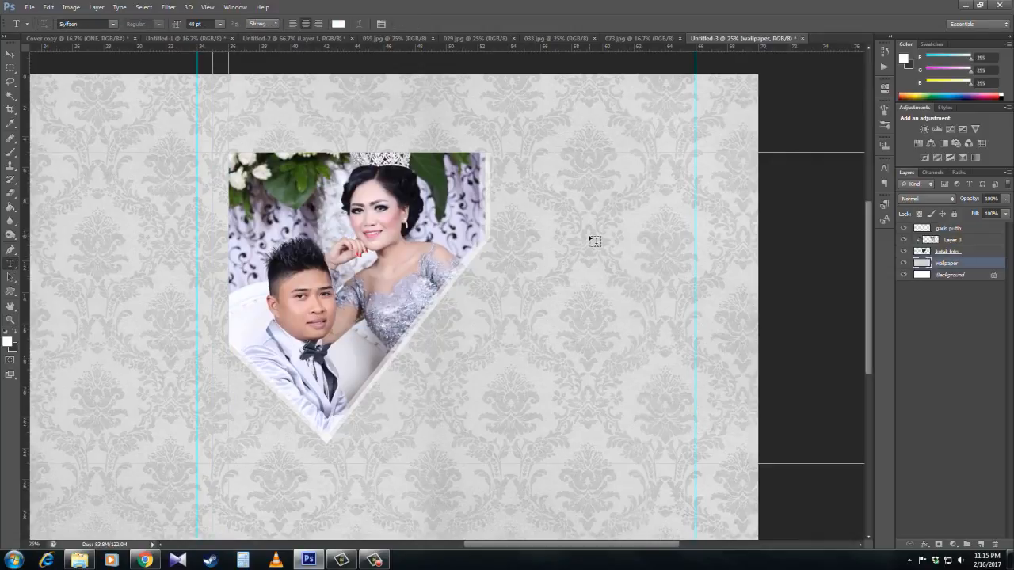
click(519, 236)
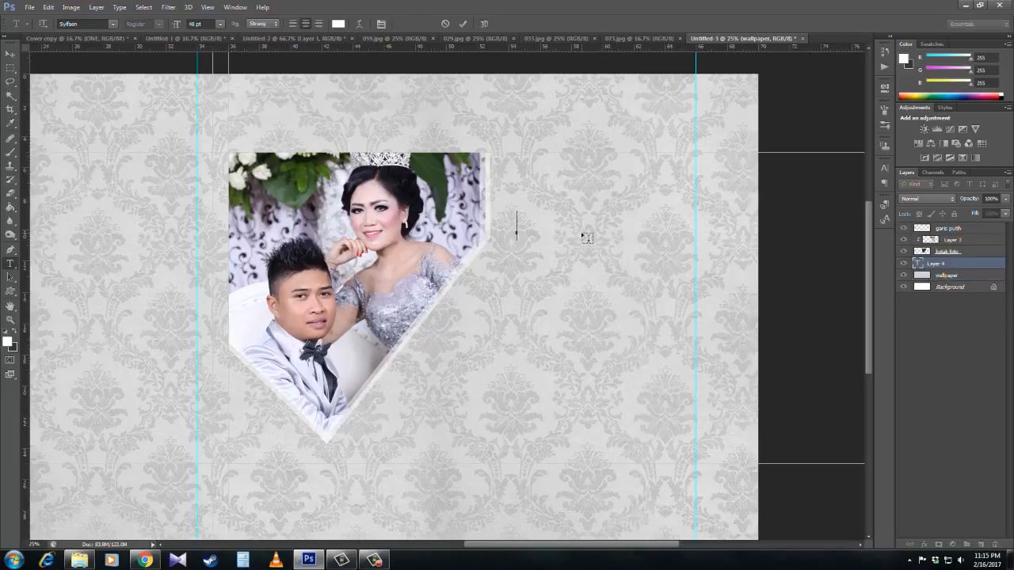
text(Nia & )
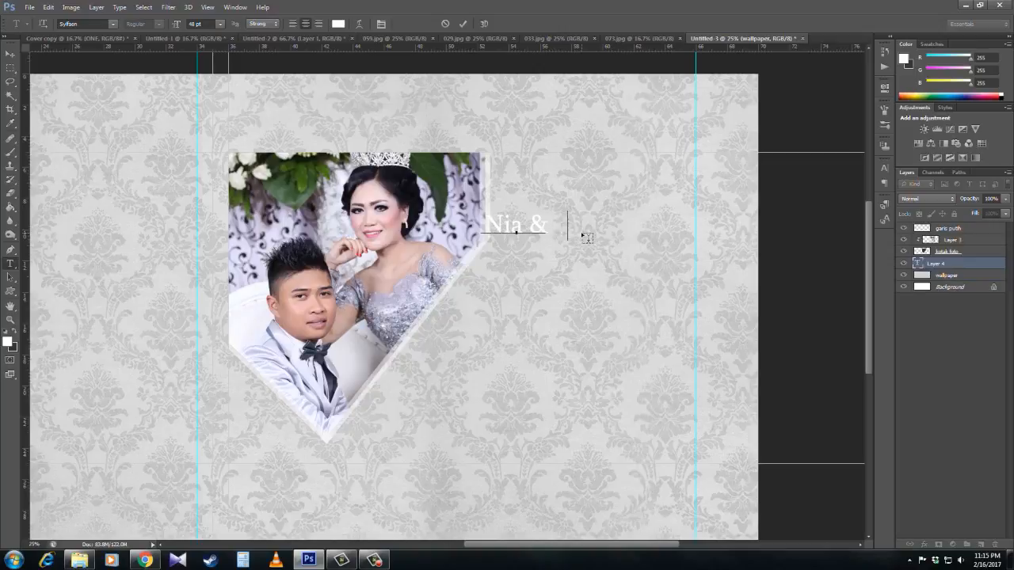
text(Roby)
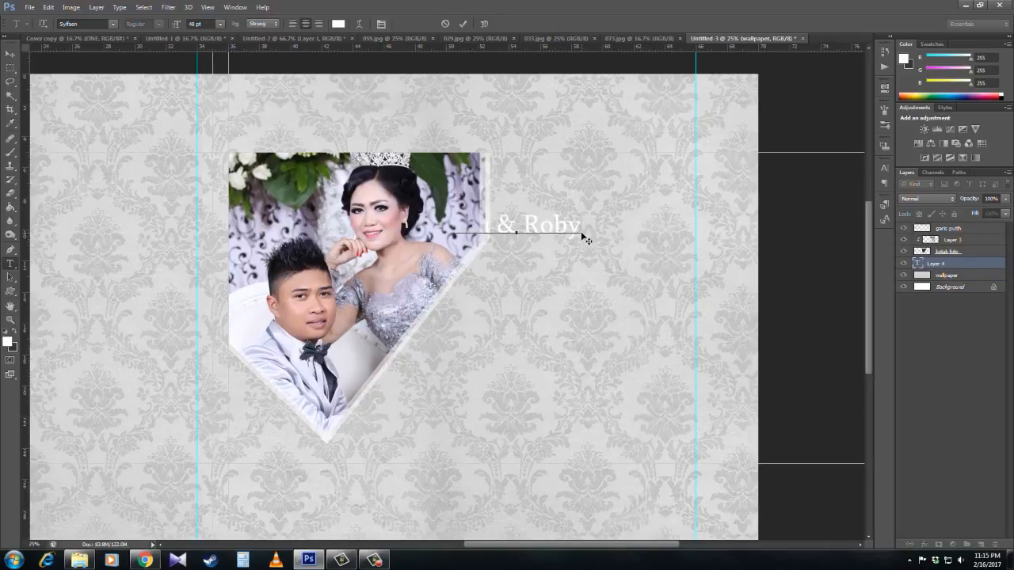
click(10, 53)
drag(544, 229, 614, 229)
Step: Change the font of the couple's names text to Tangerine
click(11, 263)
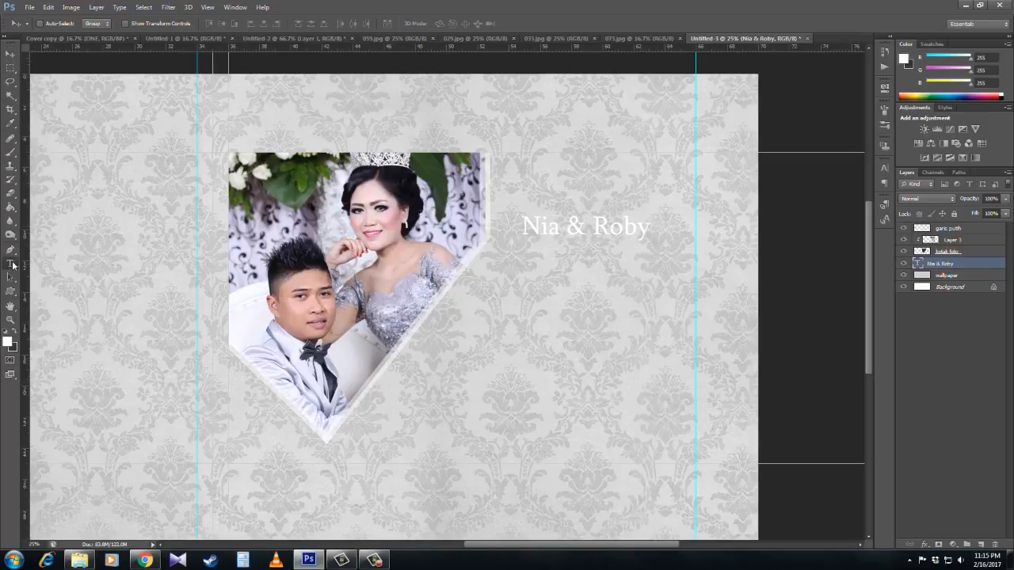
click(530, 226)
key(ctrl+a)
click(114, 24)
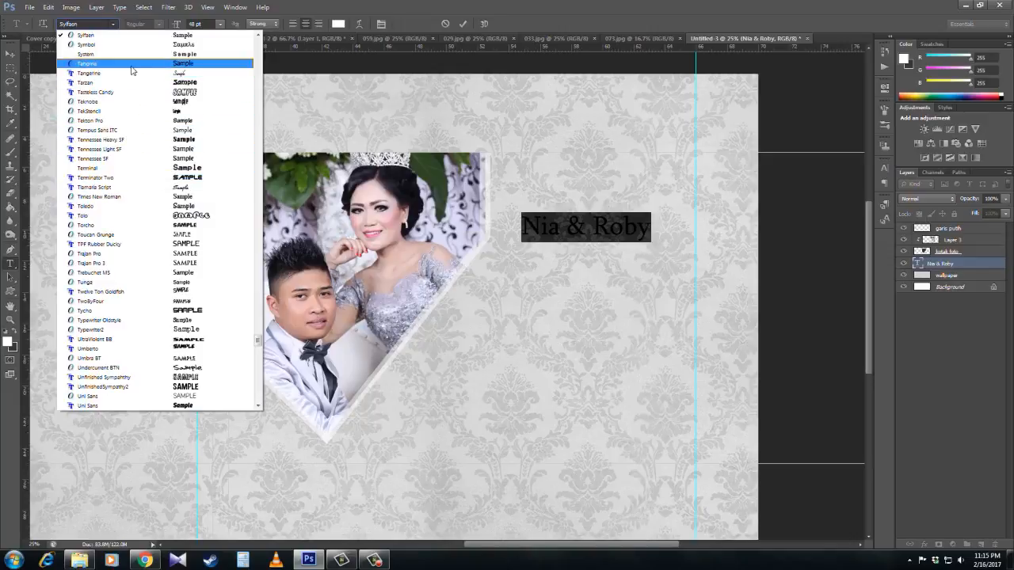
click(169, 72)
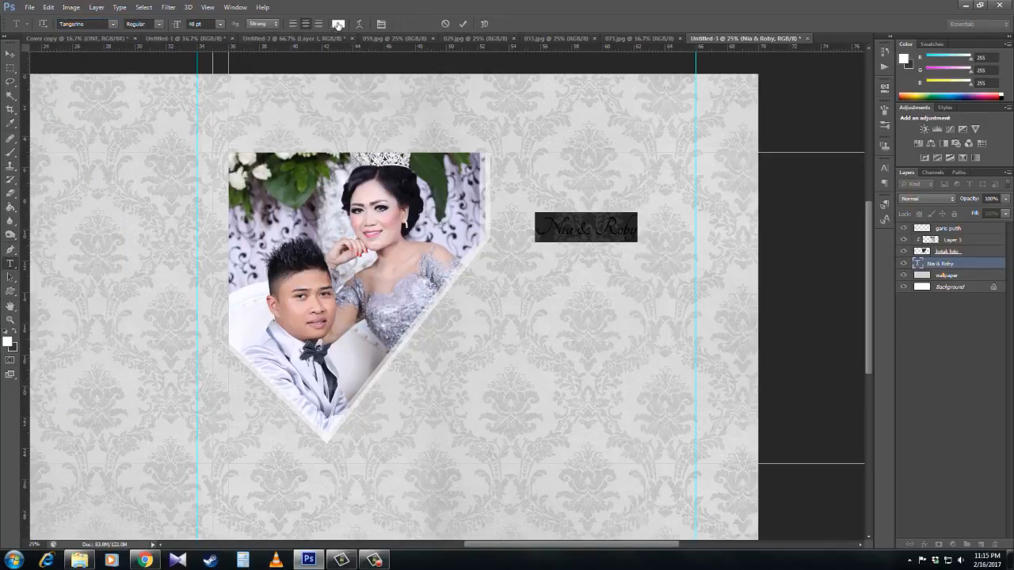
Step: Set the color of the couple's names text to medium grey #7d7d7d
click(339, 24)
click(348, 81)
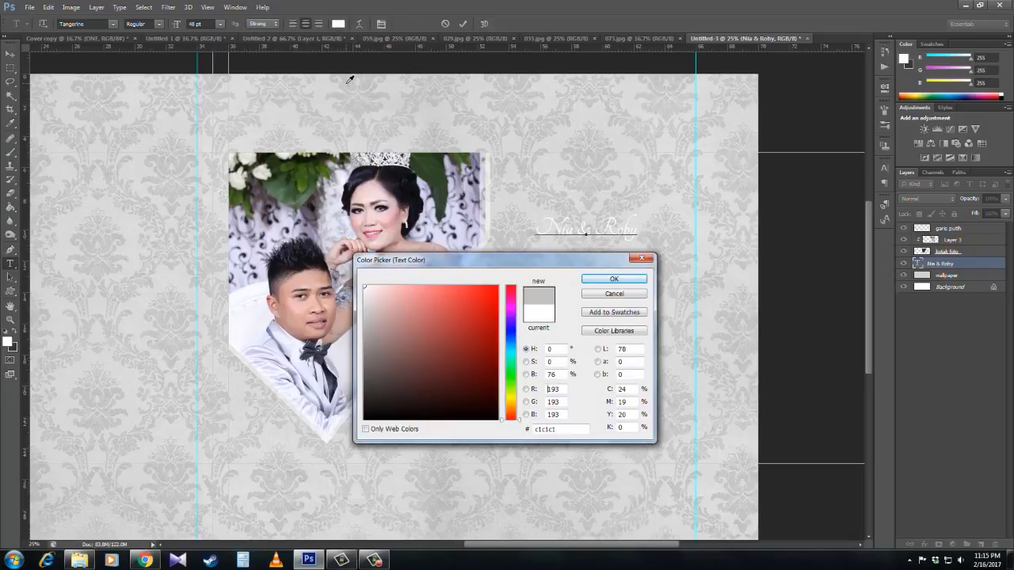
drag(444, 262, 556, 247)
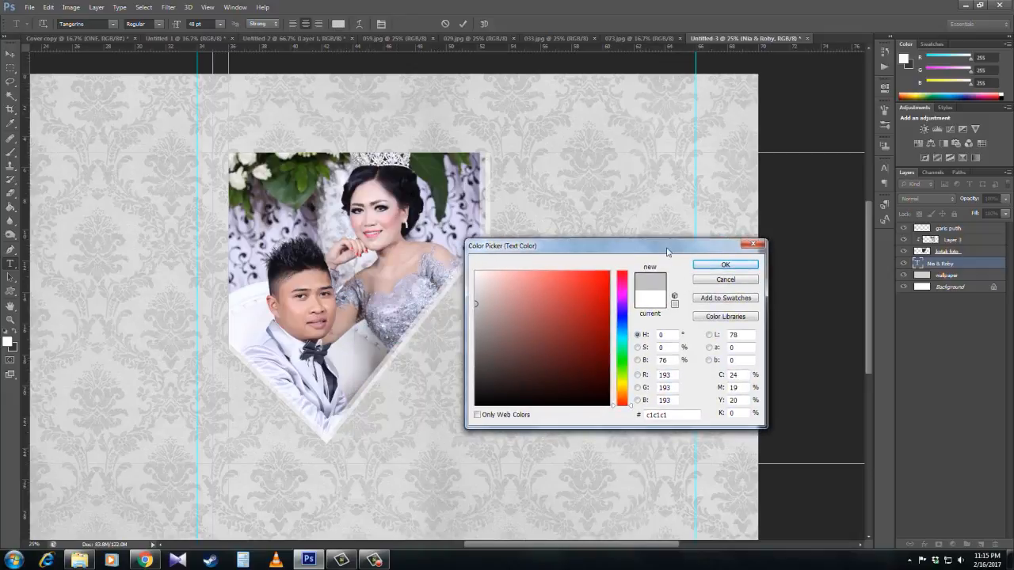
drag(667, 252, 413, 284)
click(230, 364)
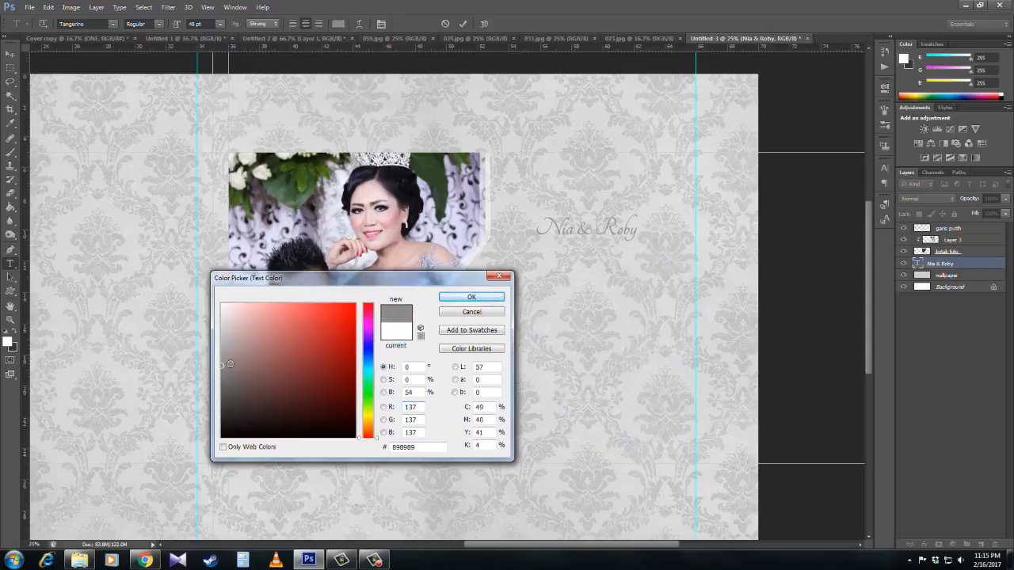
click(224, 372)
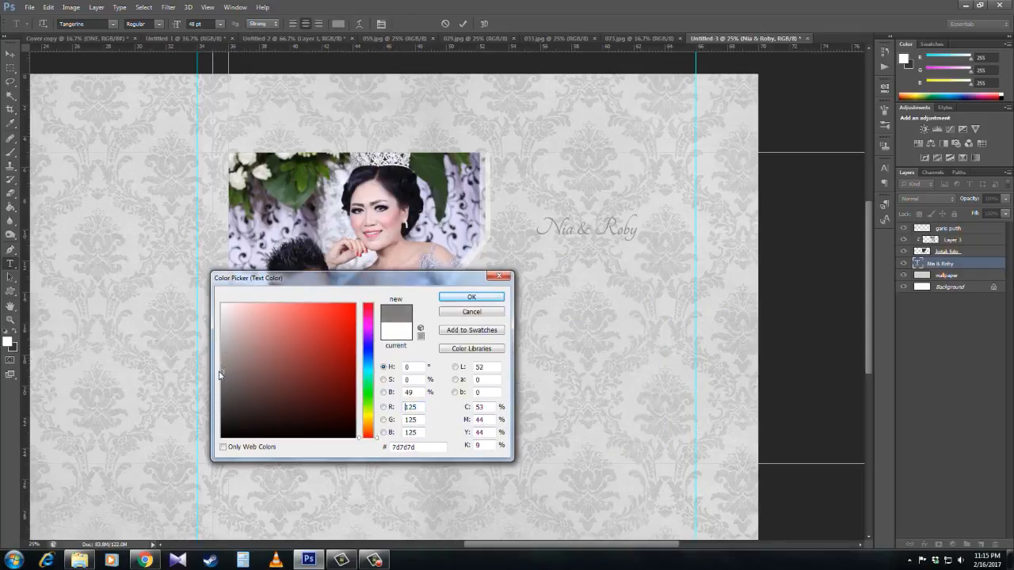
click(470, 295)
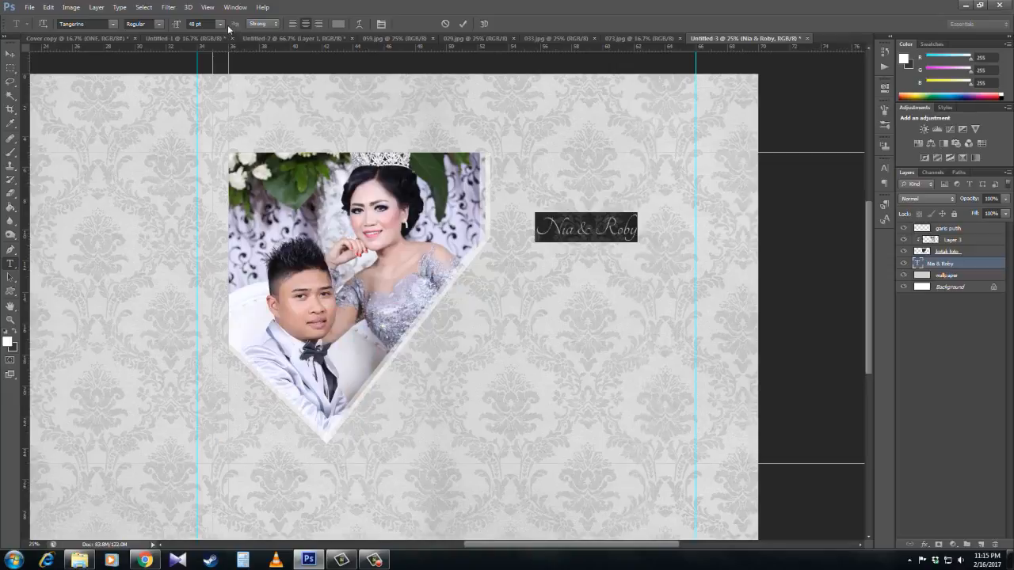
Step: Set the couple's names text to 60 pt and its style to Bold
click(220, 24)
click(212, 192)
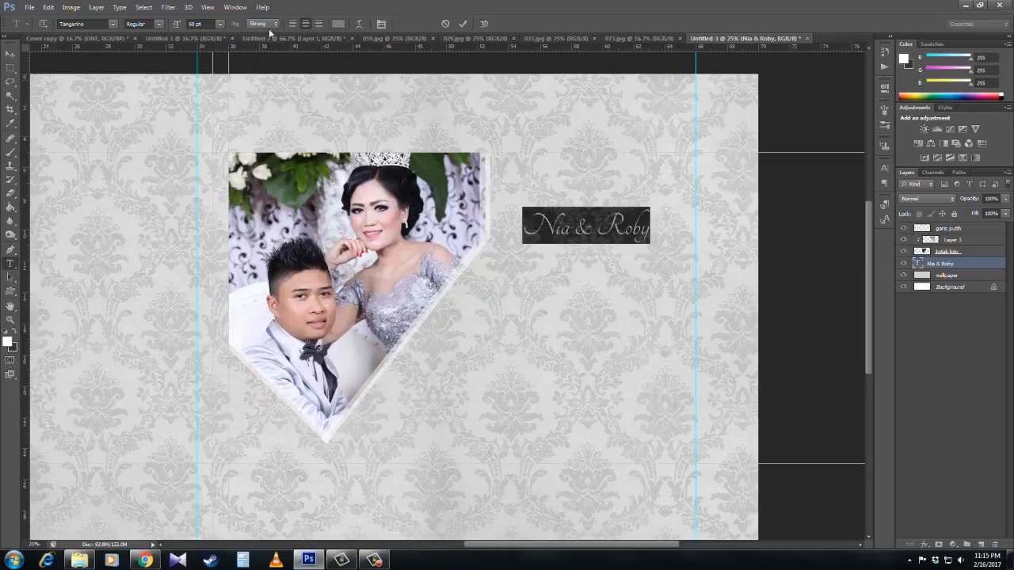
click(221, 24)
click(221, 24)
click(158, 24)
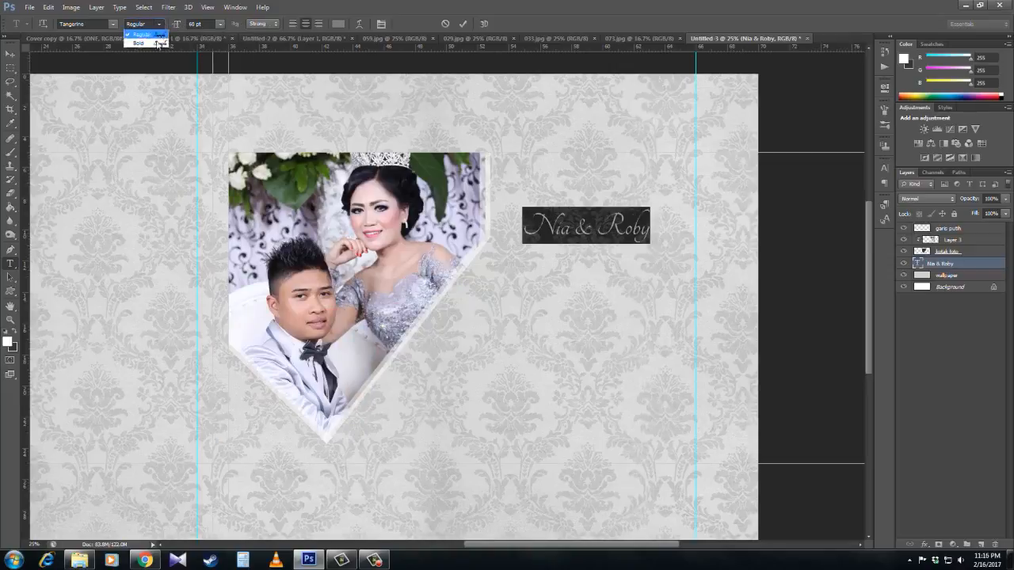
click(156, 44)
Step: Duplicate the couple's names text just below the original and replace the copy's wording with "Bandung, 10 Oktober 2018"
click(10, 53)
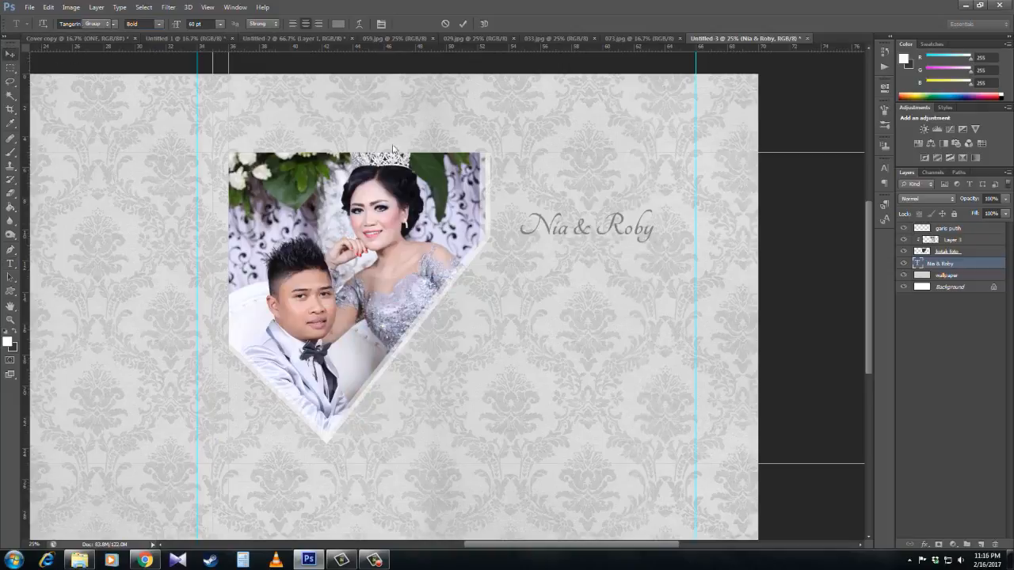
drag(573, 236, 563, 285)
click(10, 263)
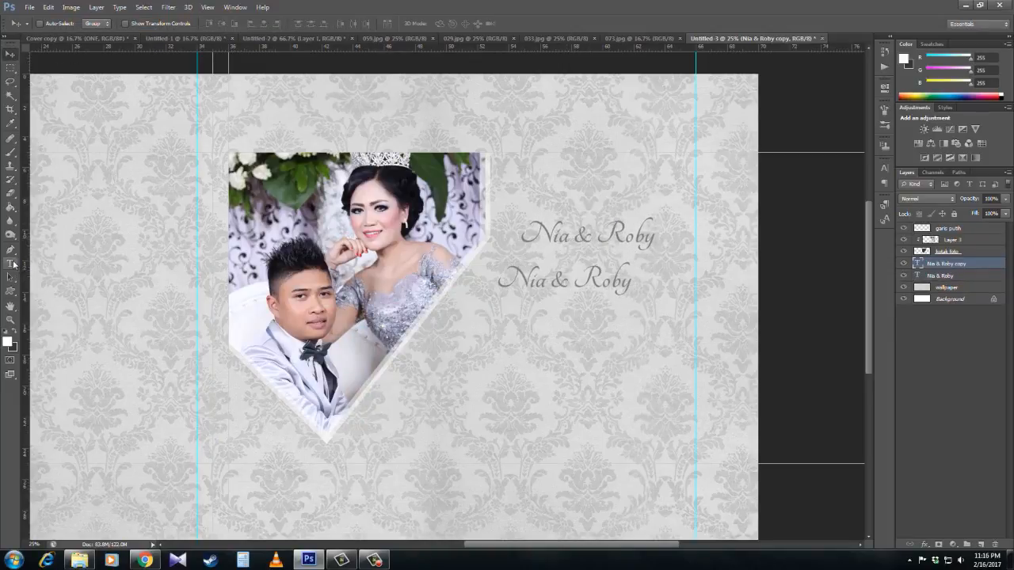
drag(500, 282, 717, 280)
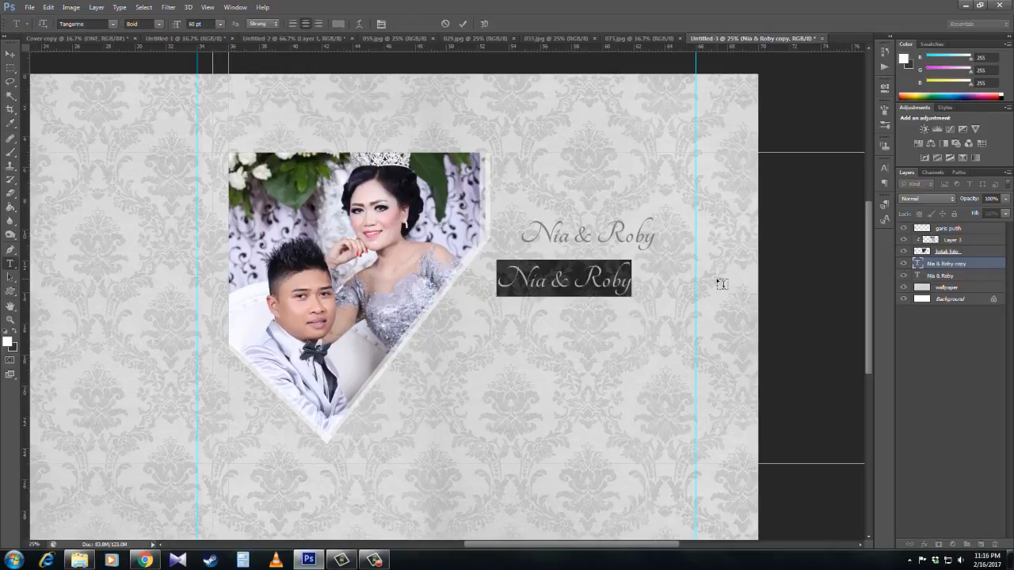
text(Wedd)
text(g, )
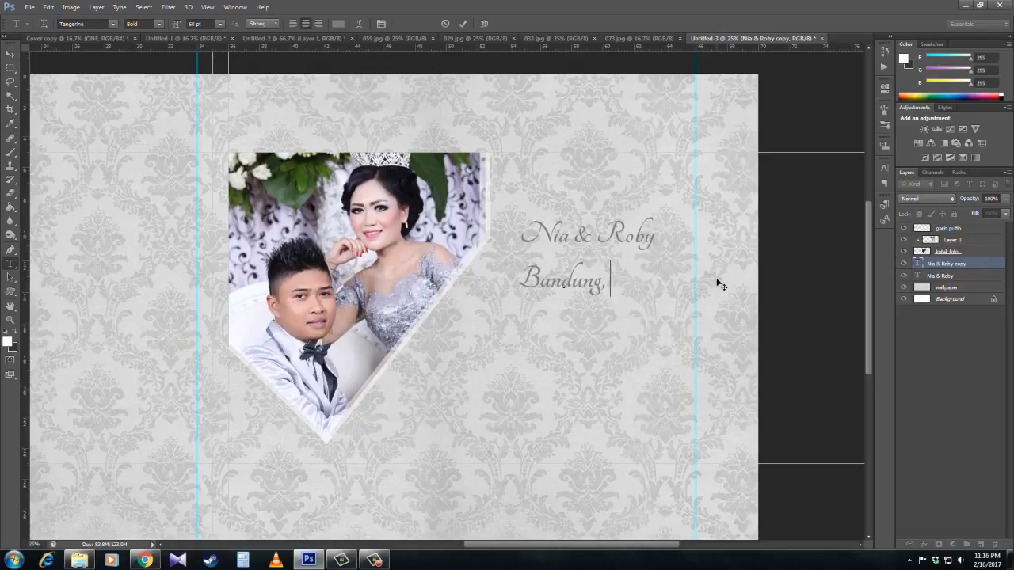
text(10)
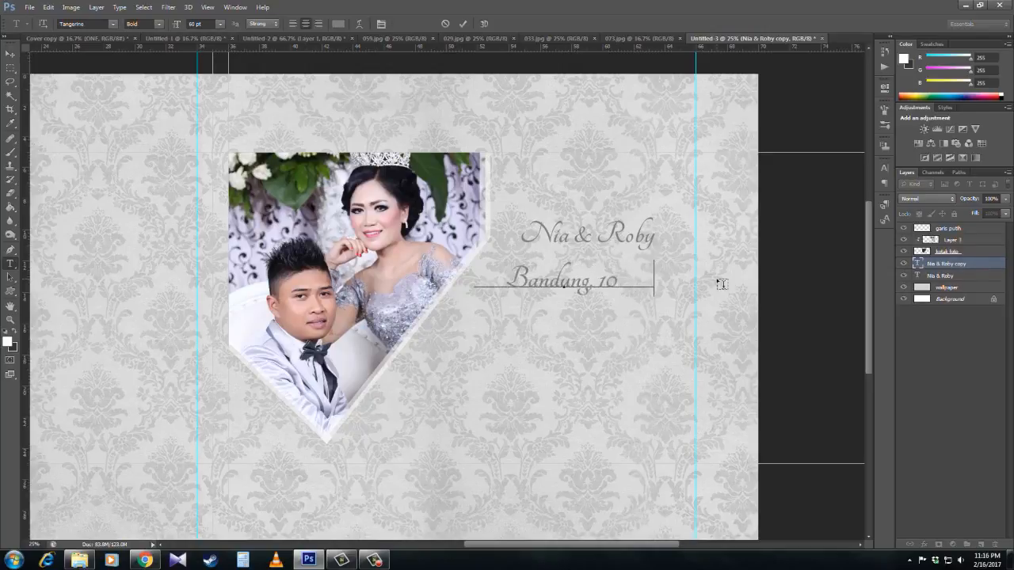
text( Oktober 2018)
Step: Change the font of the whole place-and-date line to Trajan Pro
key(ctrl+a)
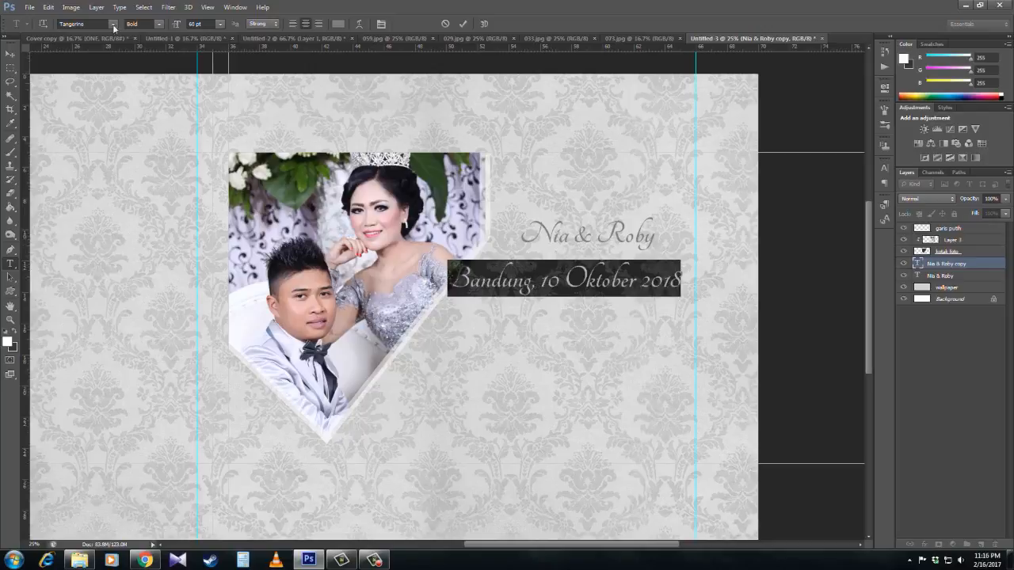
click(112, 24)
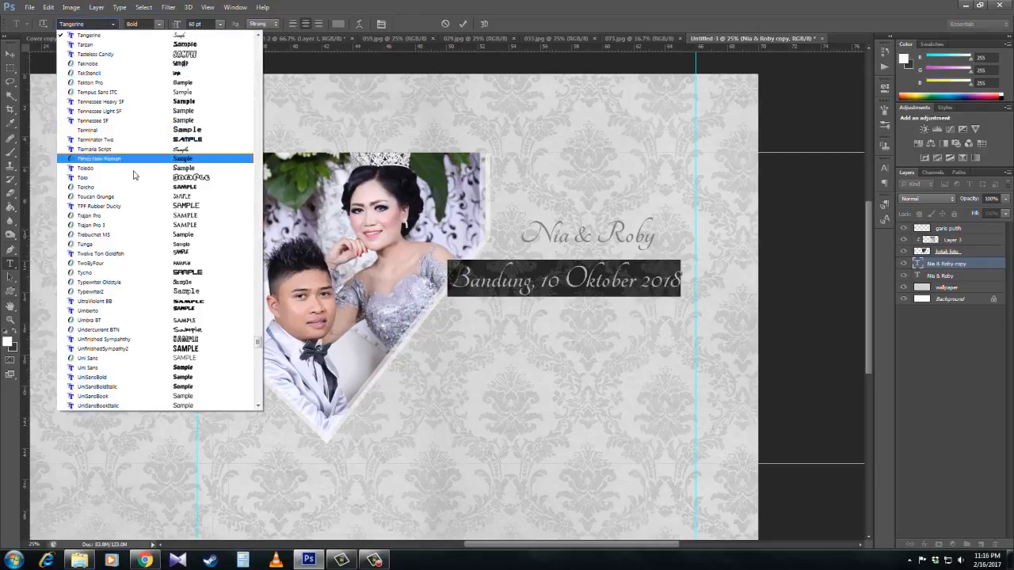
click(170, 215)
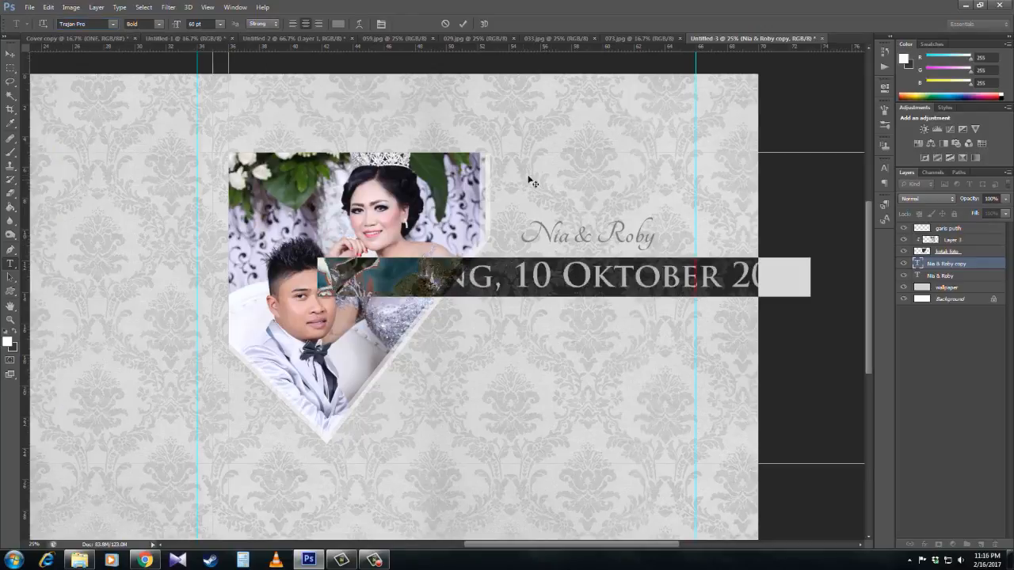
Step: Set the place-and-date line's style to Regular and its size to 24 pt
click(159, 24)
click(139, 34)
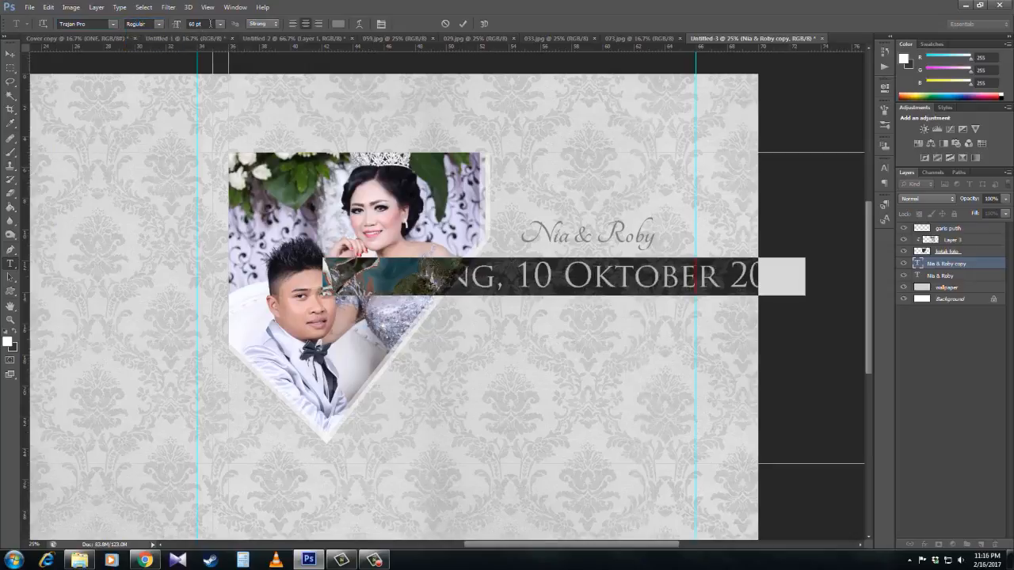
click(220, 24)
click(212, 145)
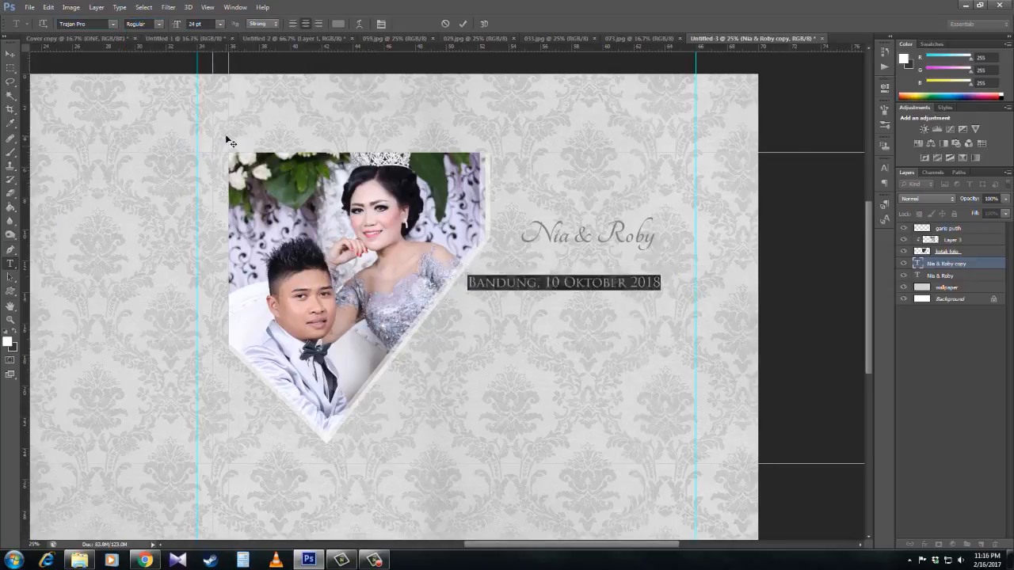
Step: Move the place-and-date line beneath the couple's names and scale it down to about 21 pt
click(10, 53)
drag(549, 285, 585, 279)
drag(678, 283, 661, 278)
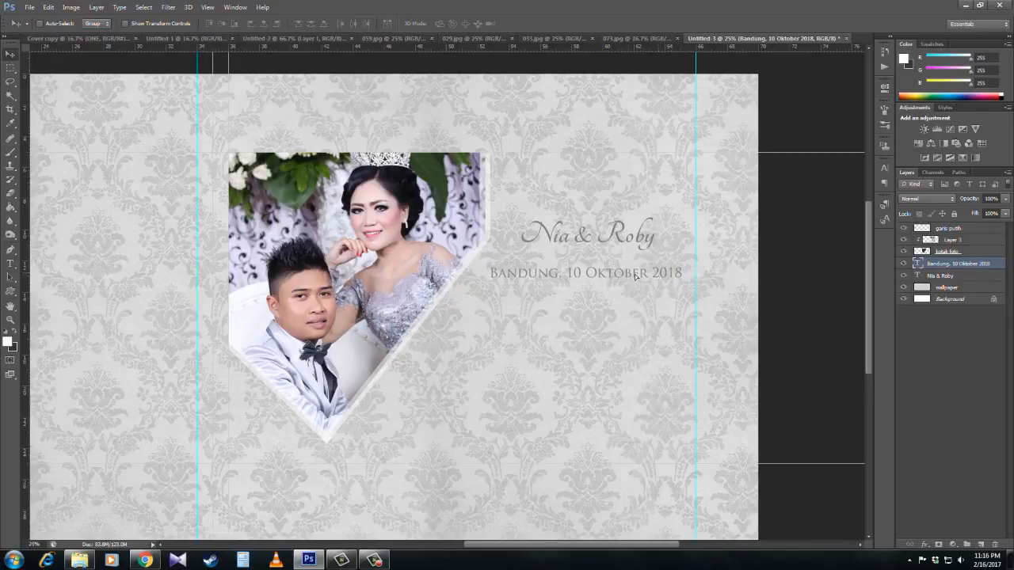
key(ctrl+t)
drag(487, 282, 510, 269)
key(Return)
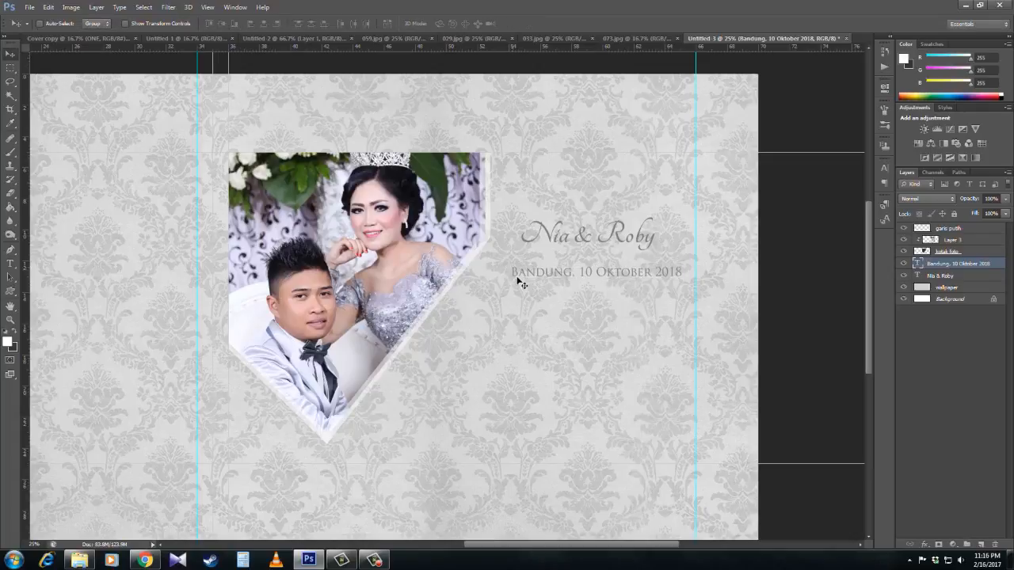
Step: Bring the place-and-date line up close under the couple's names and enlarge the names about 126% to match its width
drag(570, 273, 575, 246)
right_click(579, 239)
click(583, 242)
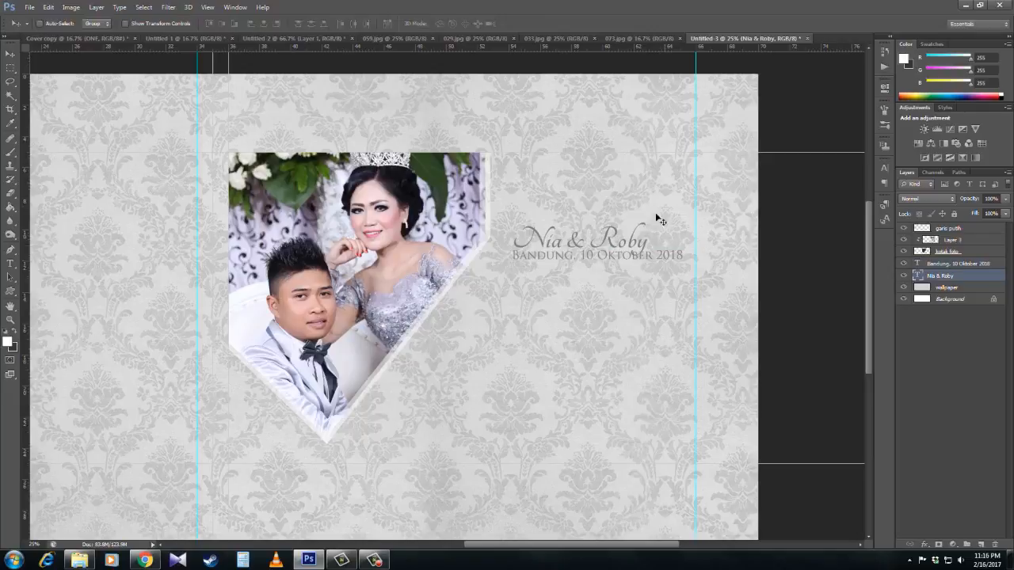
key(ctrl+t)
drag(651, 218, 683, 208)
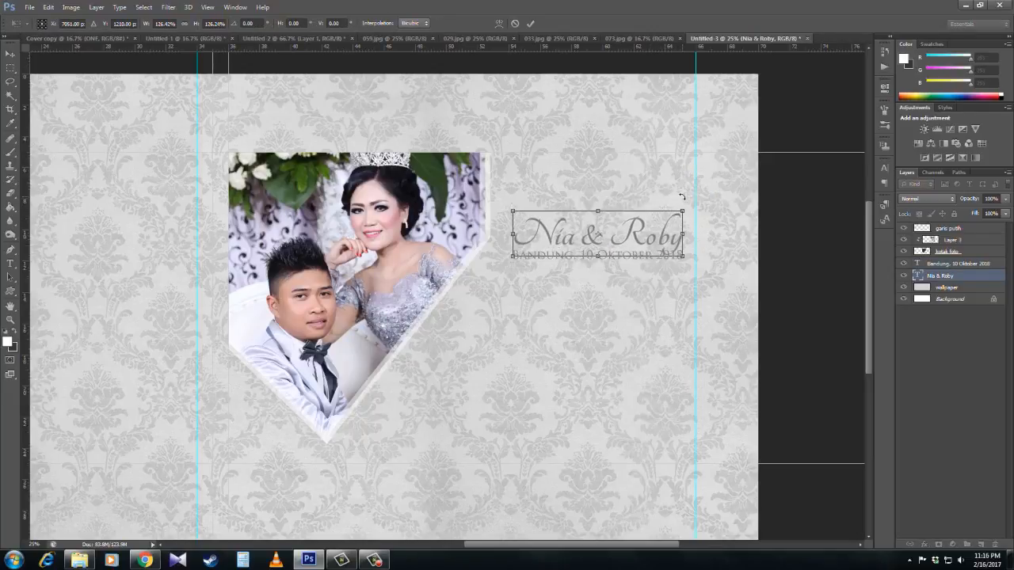
key(Return)
Step: Duplicate the place-and-date line above the couple's names and replace the copy's wording with "The Wedding Of"
right_click(629, 254)
click(632, 260)
drag(632, 261, 631, 215)
click(10, 263)
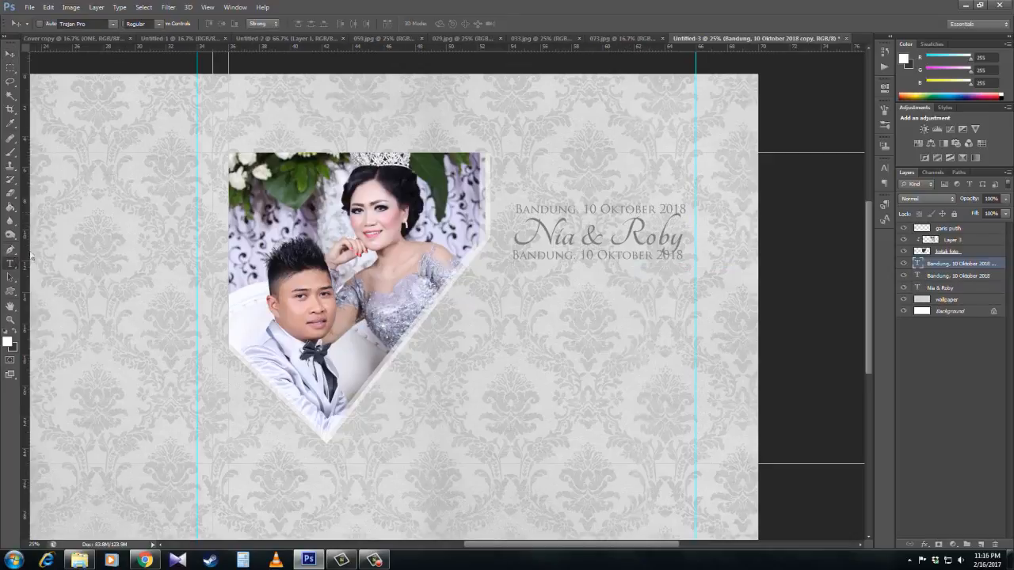
click(515, 212)
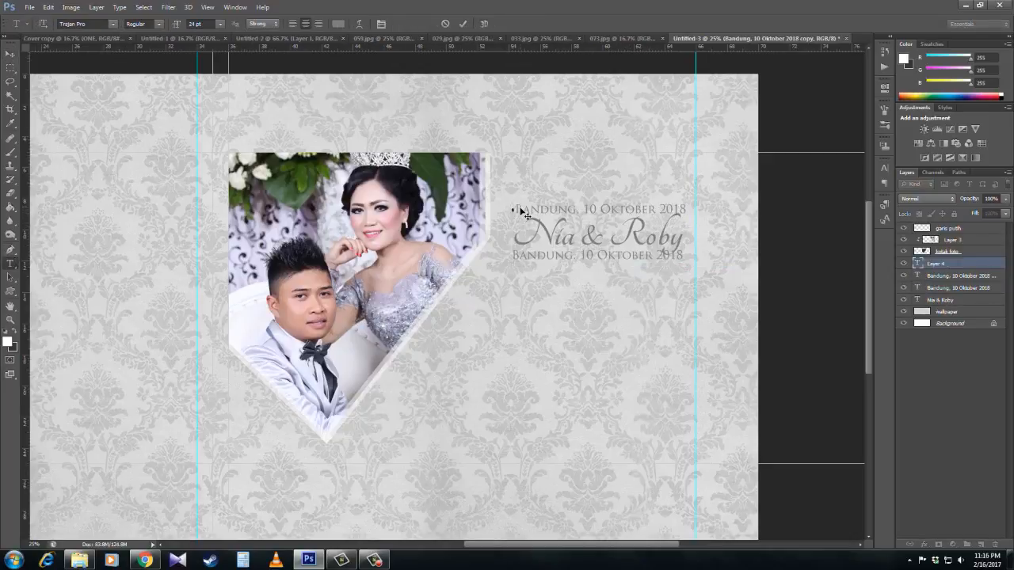
key(Escape)
drag(518, 209, 729, 207)
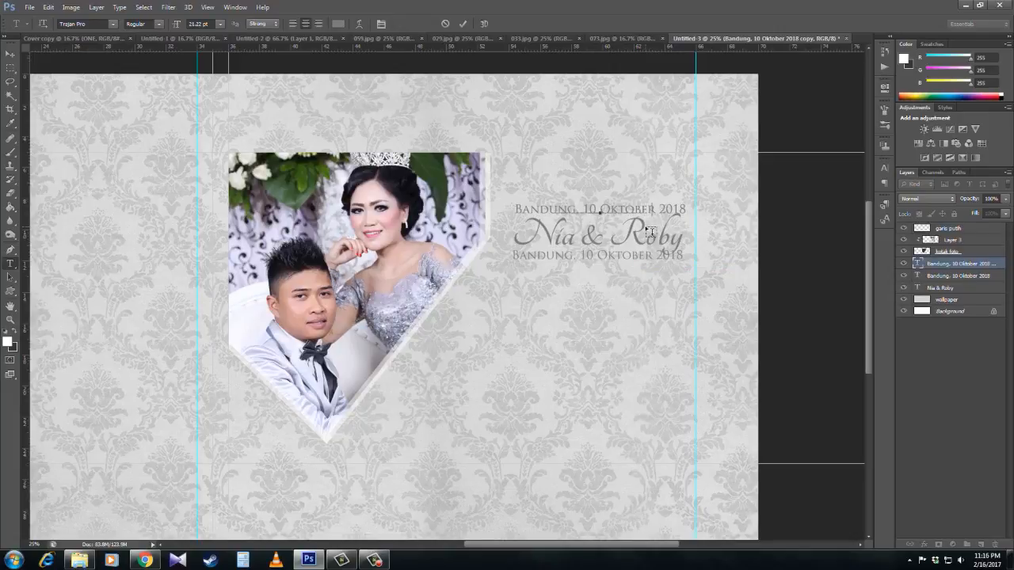
text(The Wedding Of)
click(10, 54)
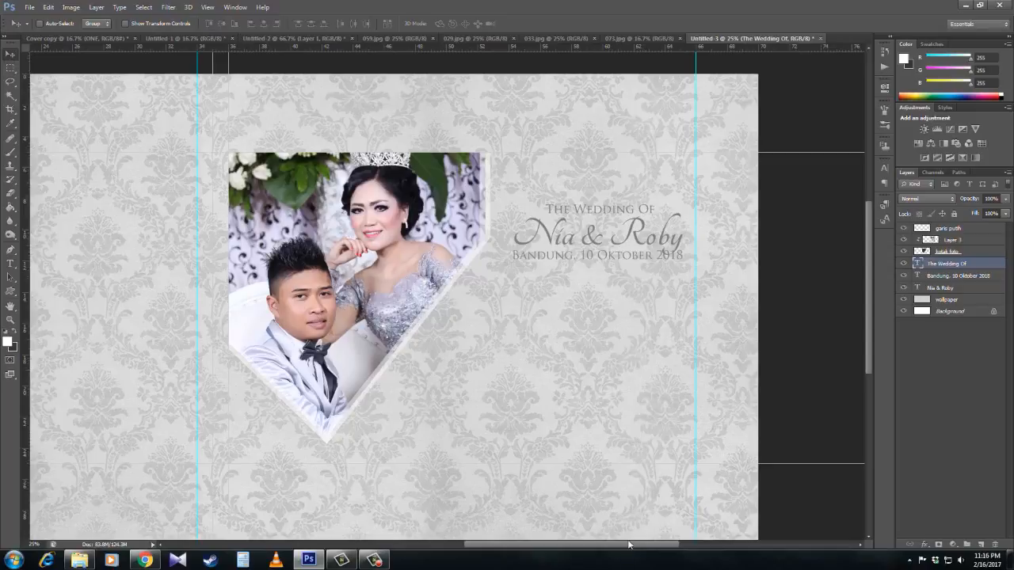
Step: Duplicate the "The Wedding Of" line onto the empty wallpaper beyond the photo's outer edge and append the couple's names to the copy
drag(628, 544, 607, 545)
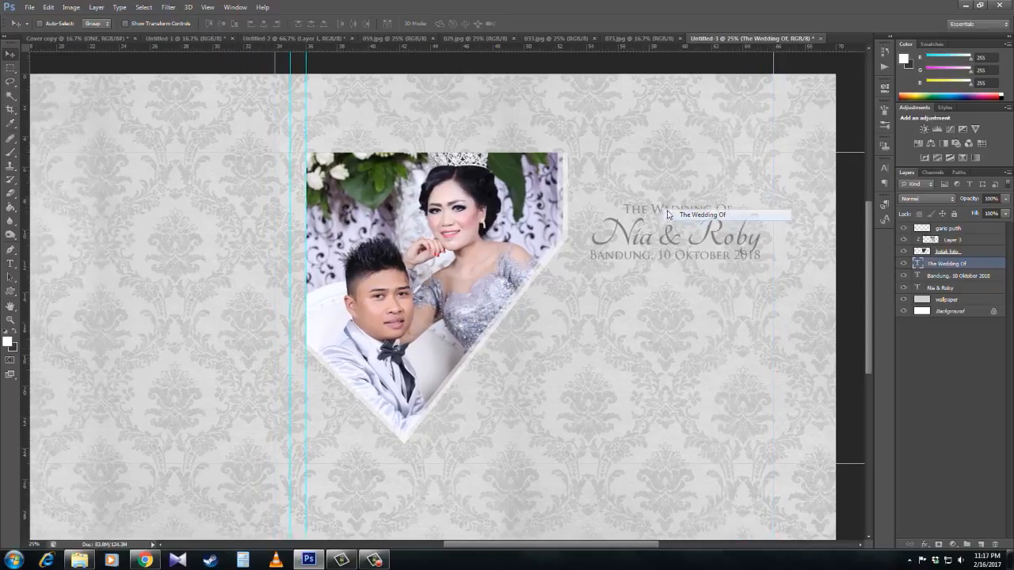
drag(668, 214, 163, 249)
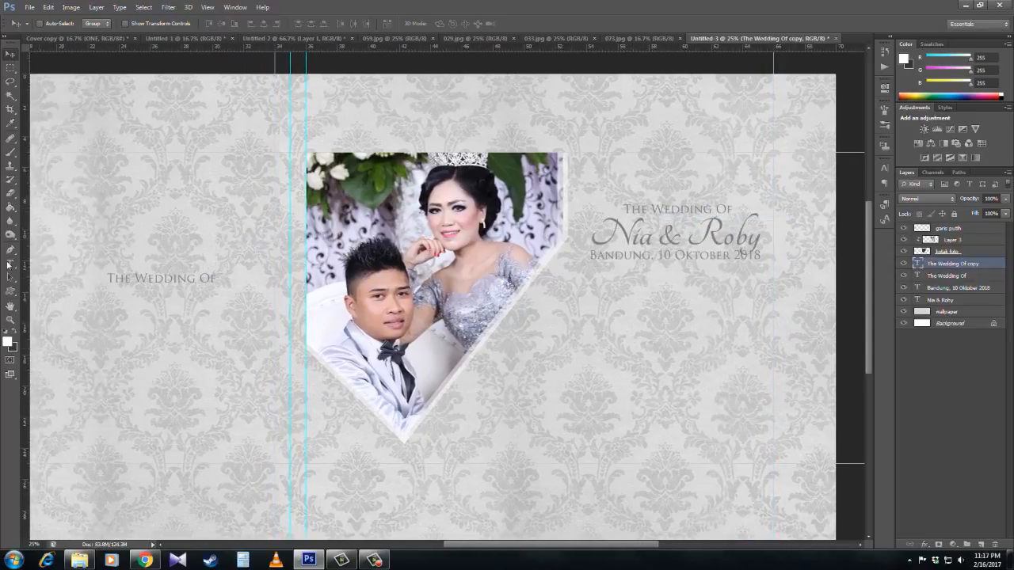
click(9, 265)
click(215, 278)
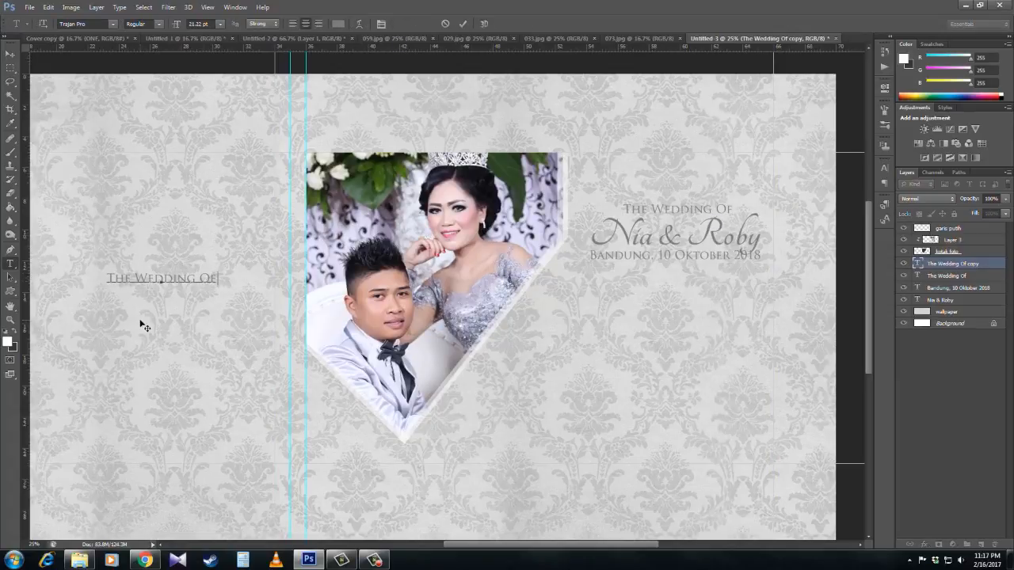
text(Nia & )
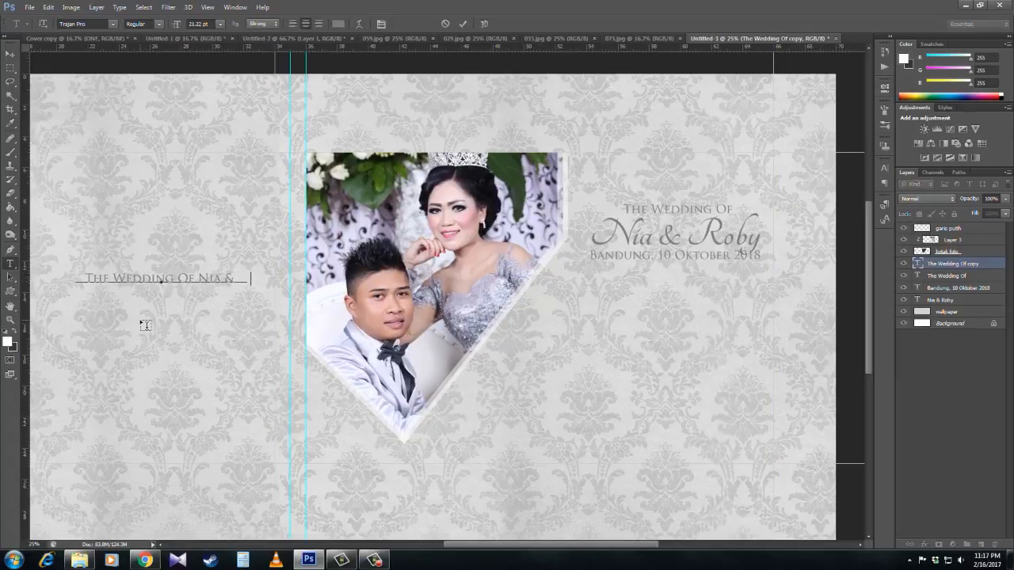
text(Roby)
key(ctrl+Return)
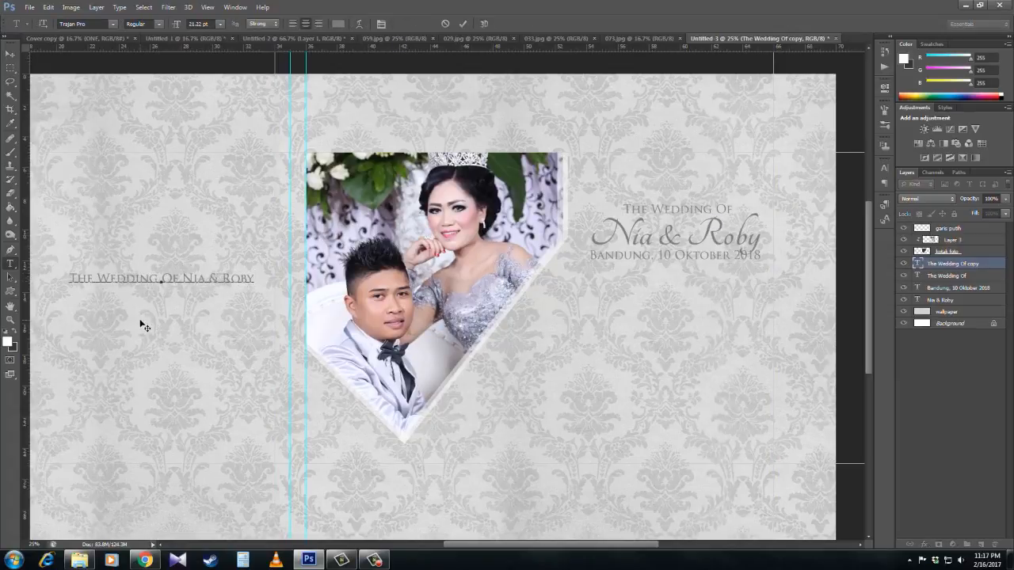
click(10, 54)
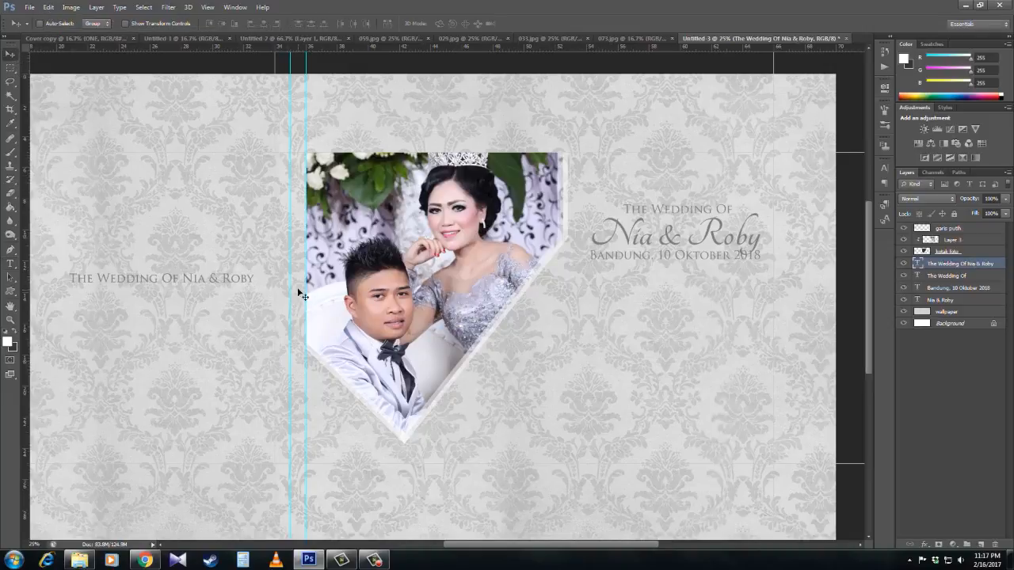
Step: Rotate the full wedding title line 90° clockwise, move it onto the spine guides beside the photo and enlarge it to about 29 pt
click(48, 8)
mouse_move(103, 214)
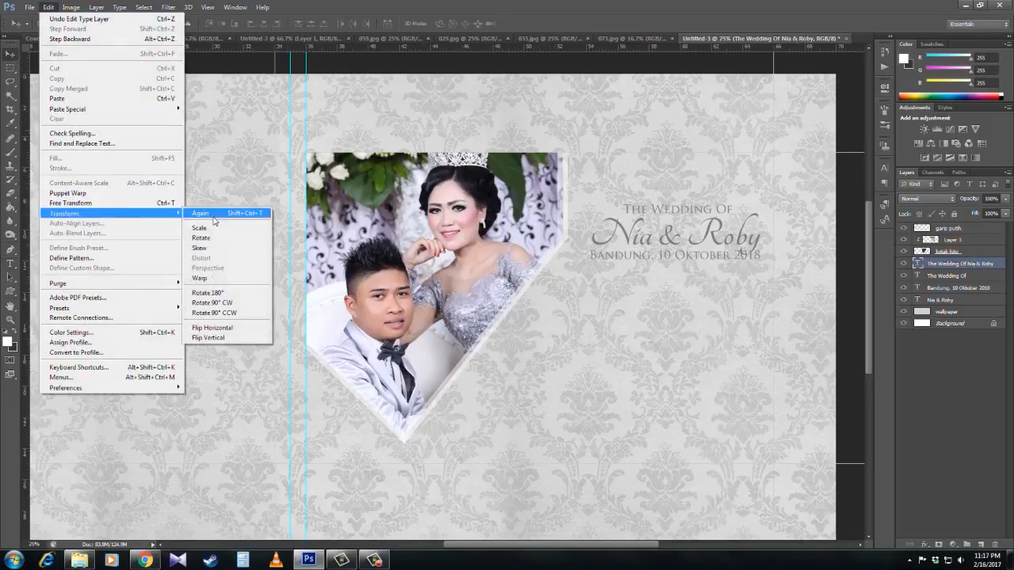
click(202, 303)
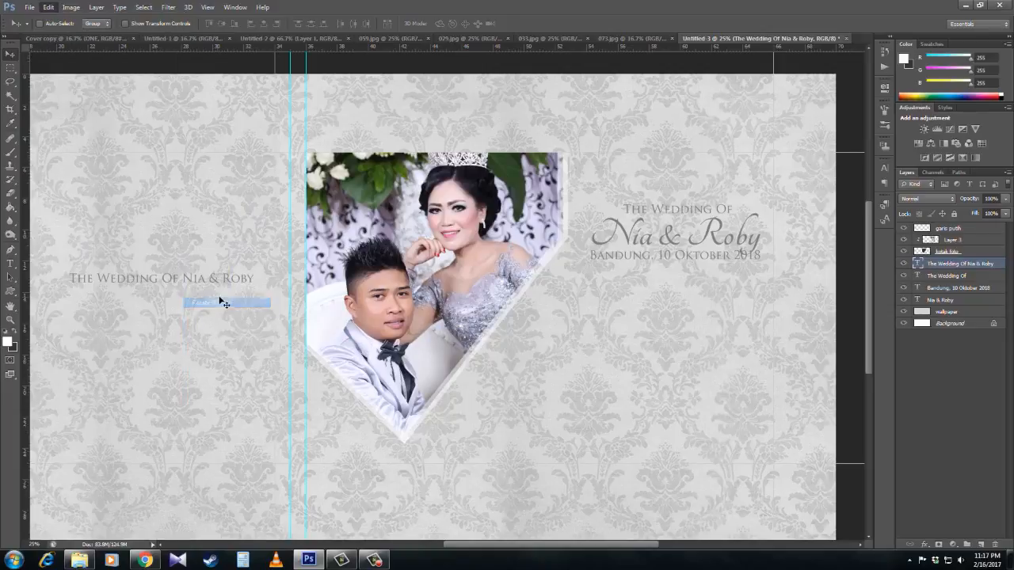
drag(166, 267, 285, 251)
key(ctrl+t)
drag(296, 372, 313, 441)
key(Return)
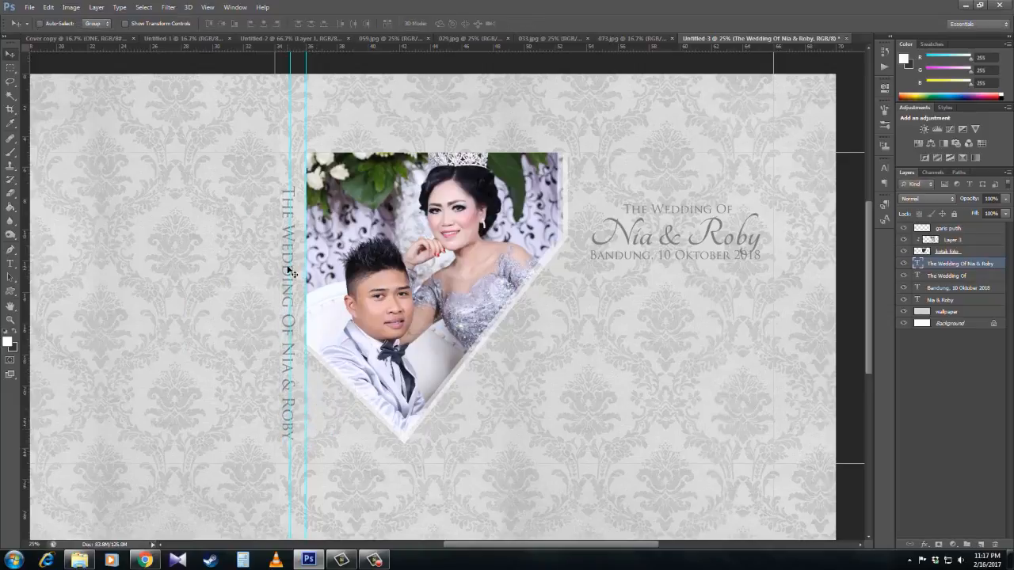
drag(291, 272, 293, 270)
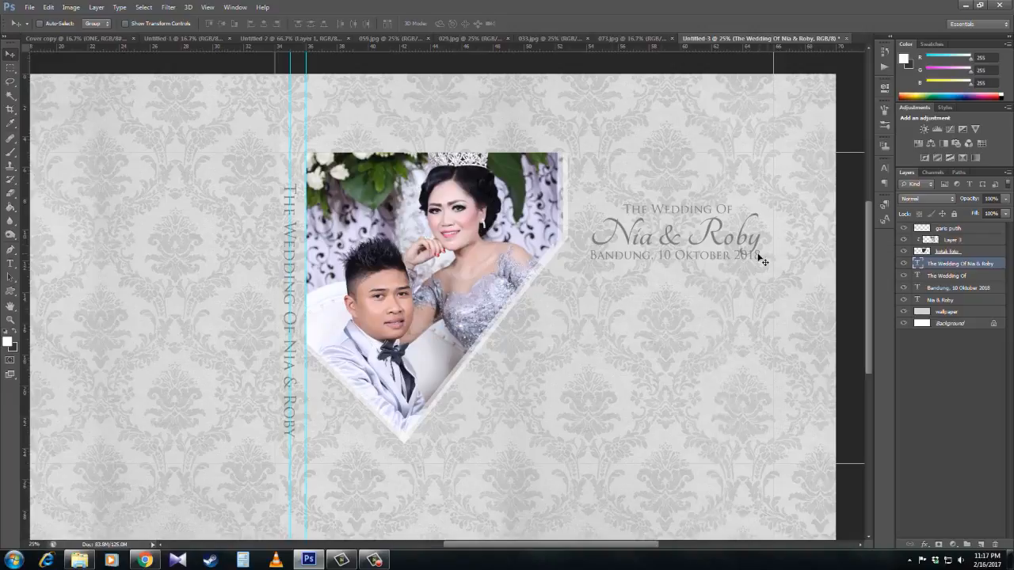
Step: Copy the floral heart ornament from Untitled-2 into Untitled-3 as the topmost layer and place it below the place-and-date line
drag(701, 263, 830, 298)
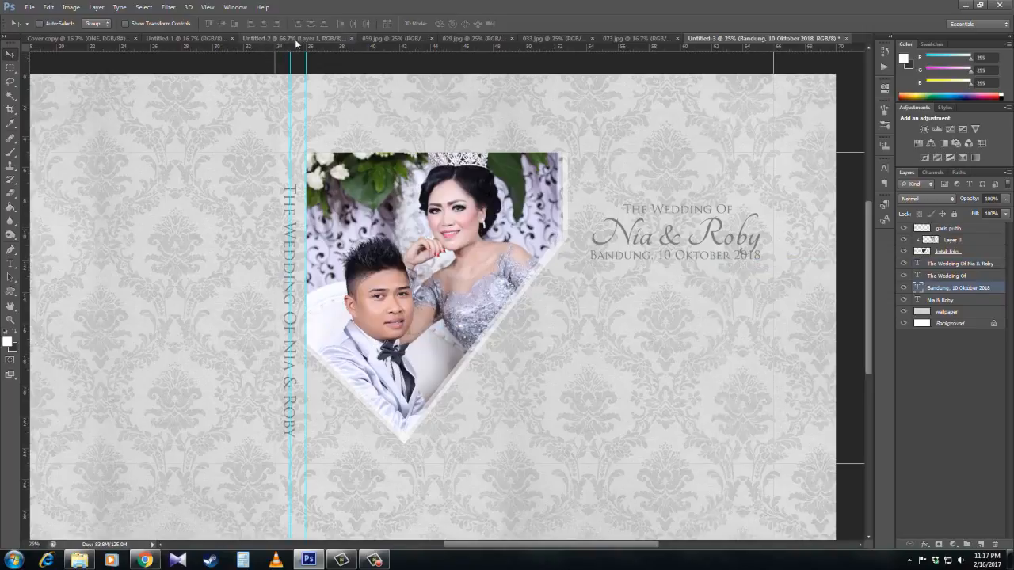
click(333, 41)
drag(427, 231, 483, 222)
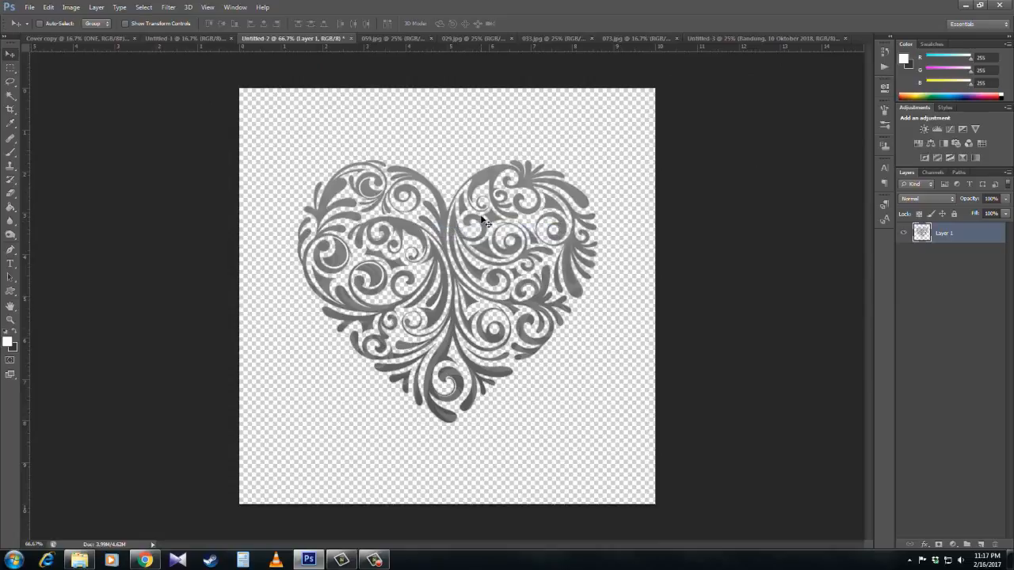
key(ctrl+a)
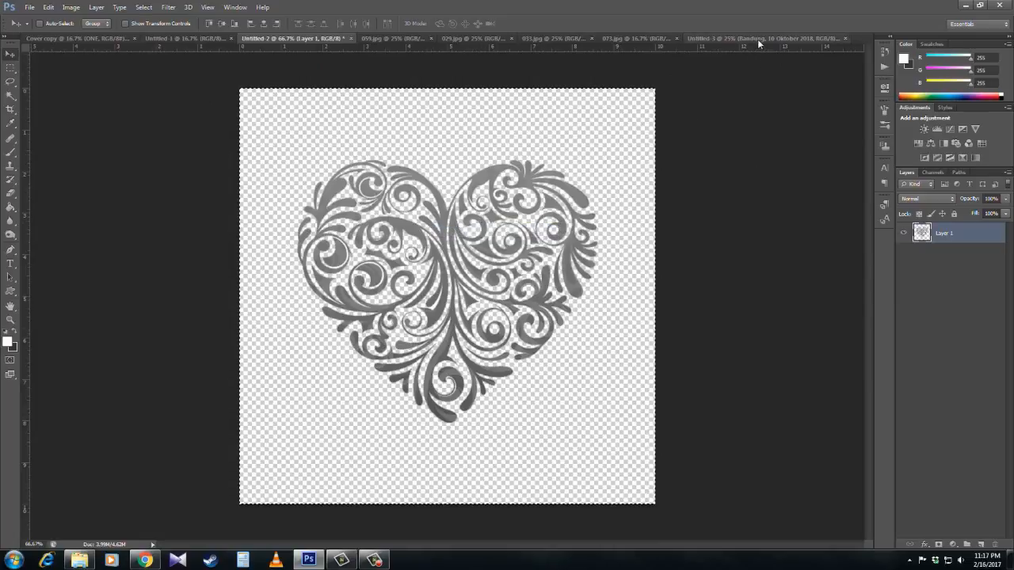
click(757, 39)
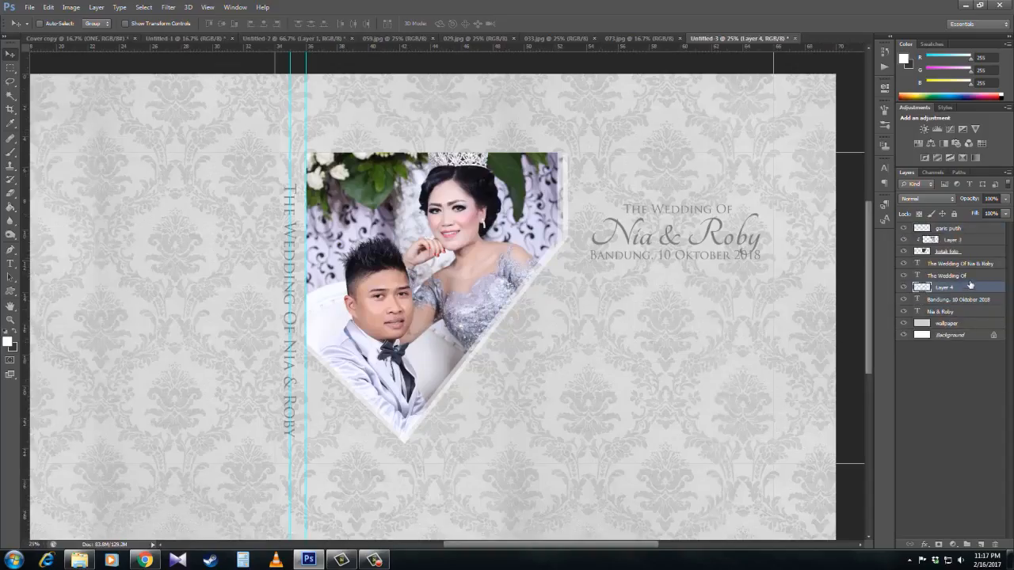
drag(967, 289, 951, 225)
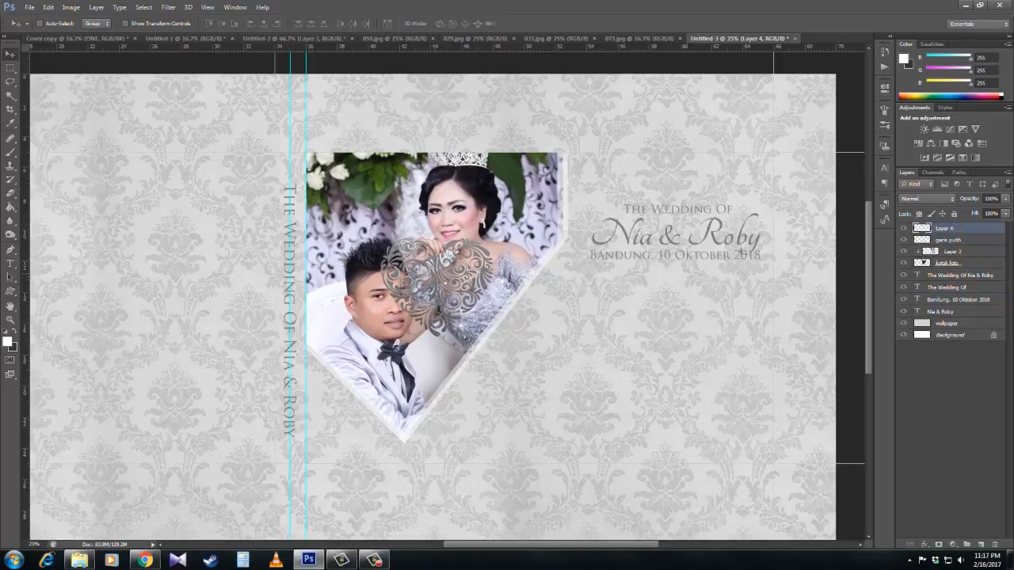
drag(458, 286, 679, 363)
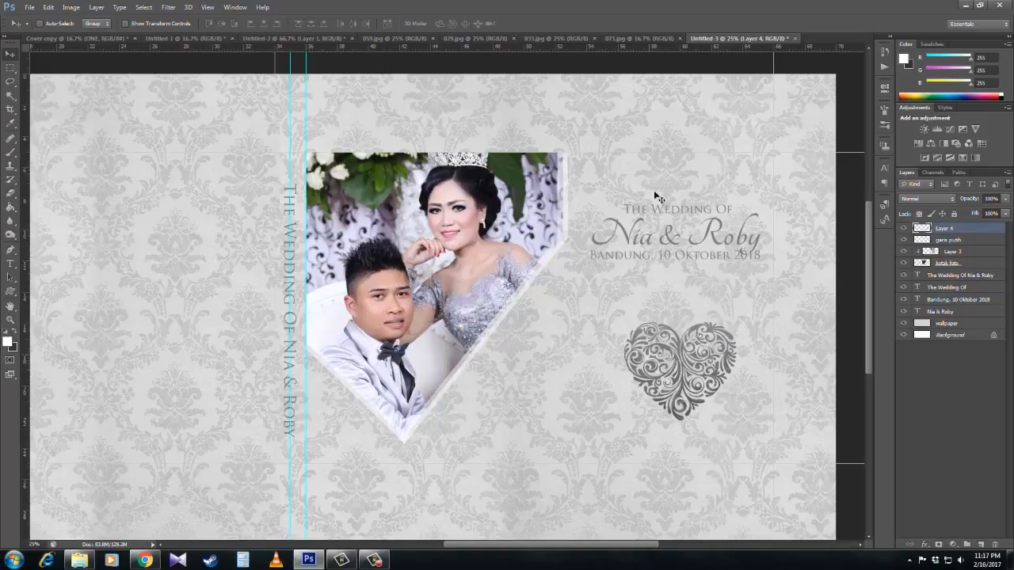
Step: Add a new Trajan Pro text line reading "ONE LOVE" at 24 pt just below the heart ornament
right_click(664, 209)
click(670, 211)
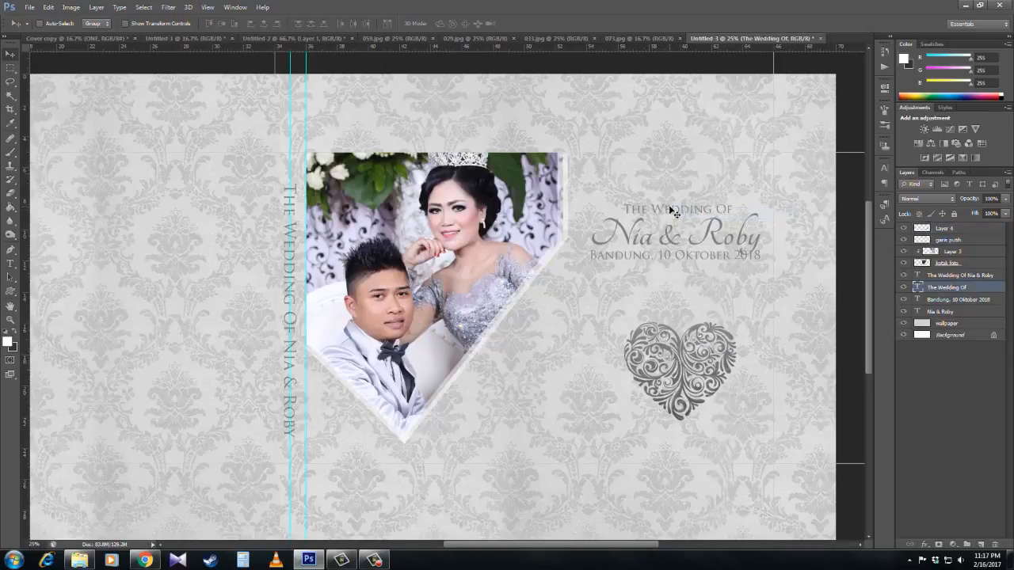
click(928, 278)
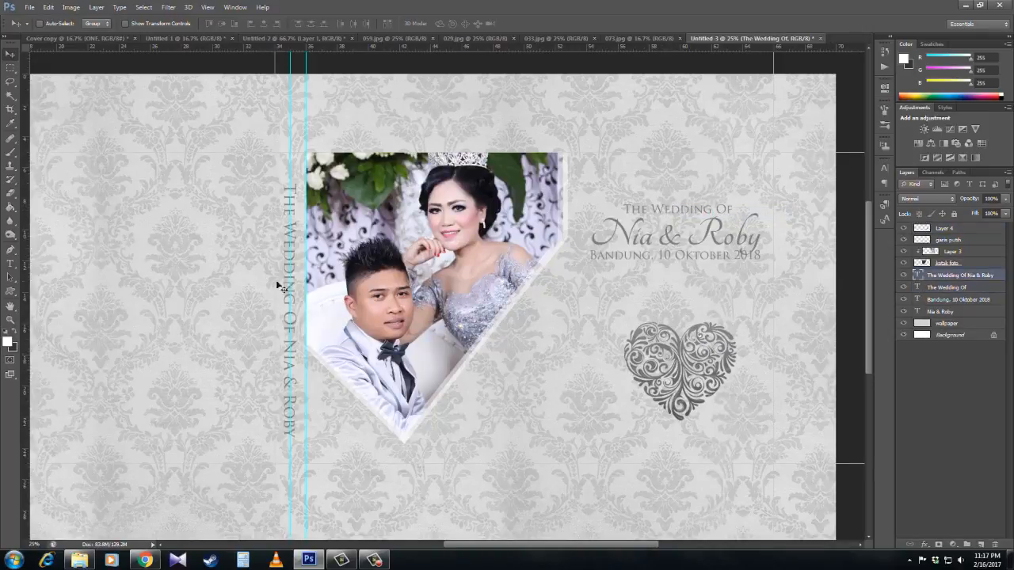
click(10, 263)
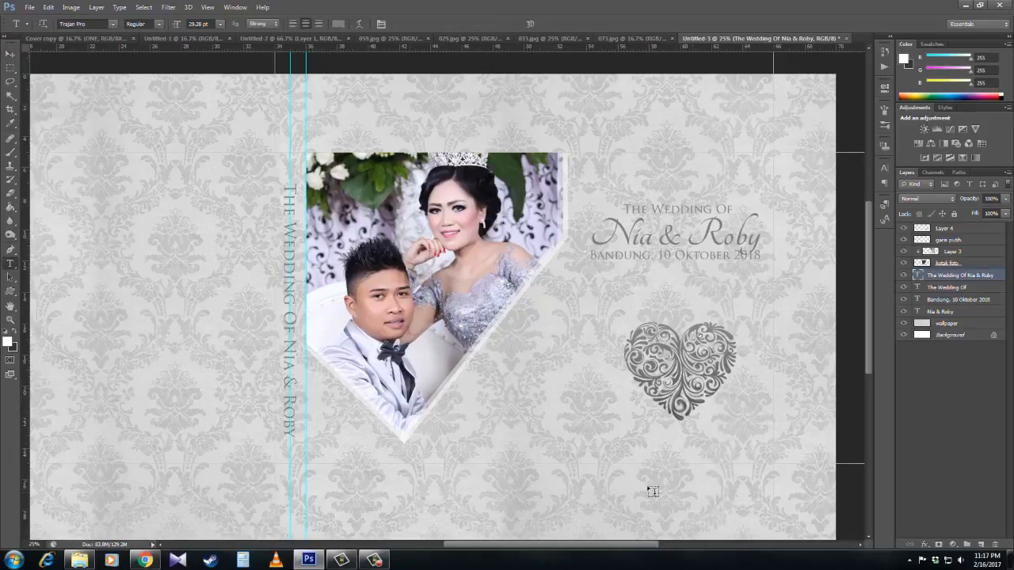
click(589, 447)
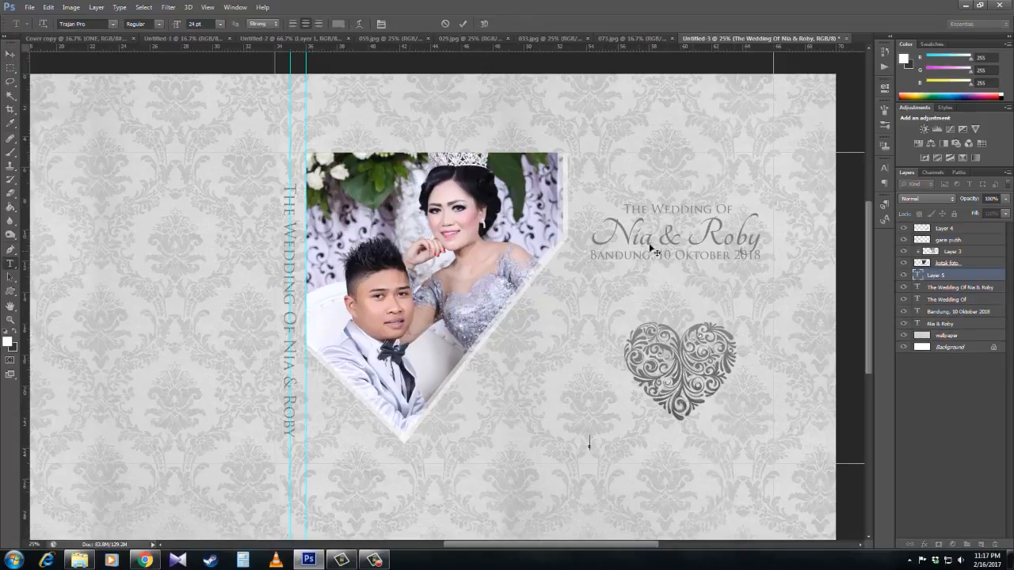
text(ONE LOVE)
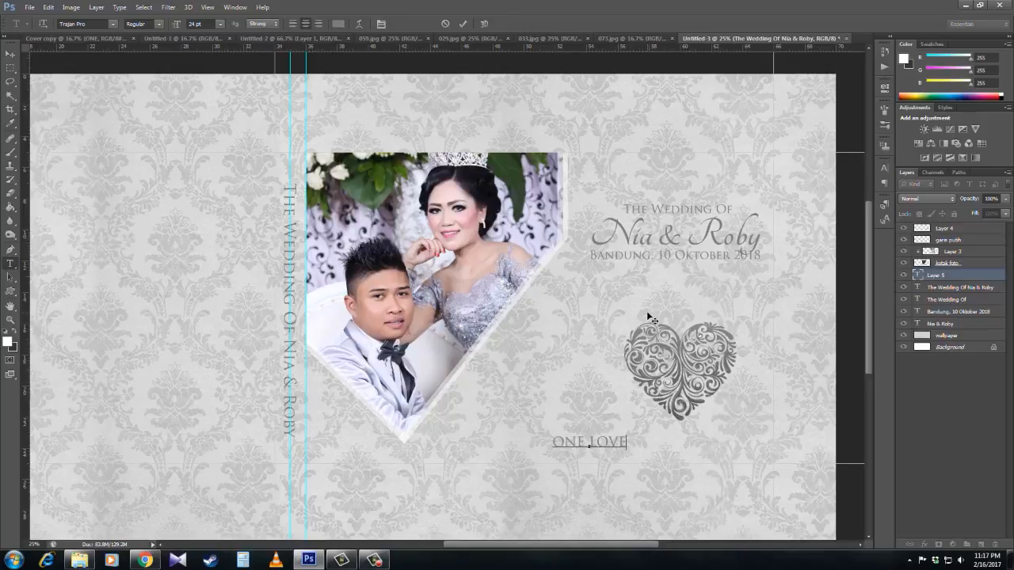
Step: Center the "ONE LOVE" text directly beneath the heart and scale it up to about 33 pt
click(9, 53)
drag(612, 444, 733, 454)
key(ctrl+t)
key(Return)
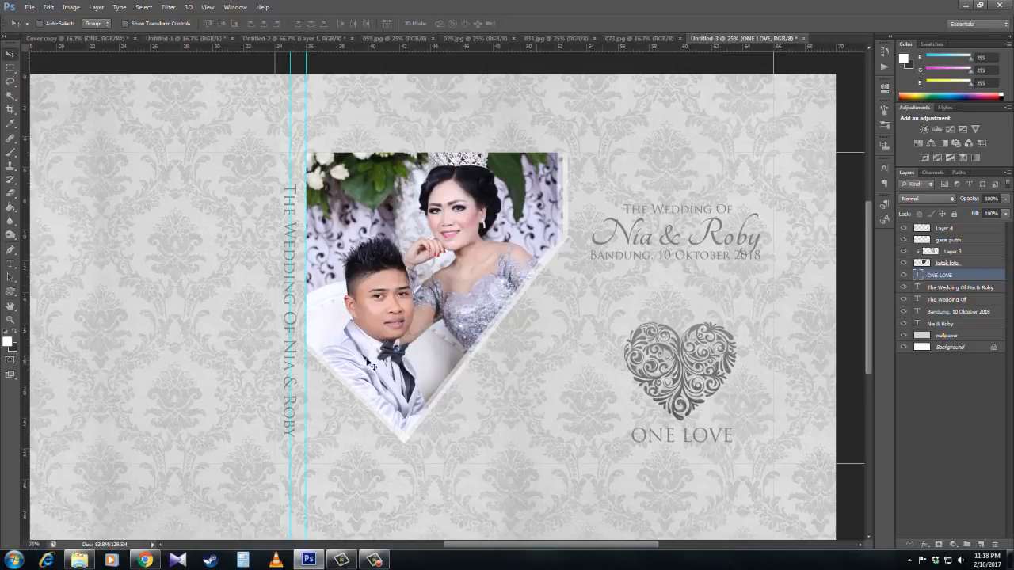
Step: Change the "ONE LOVE" text under the heart to the Sylfaen font at 36 pt
click(10, 263)
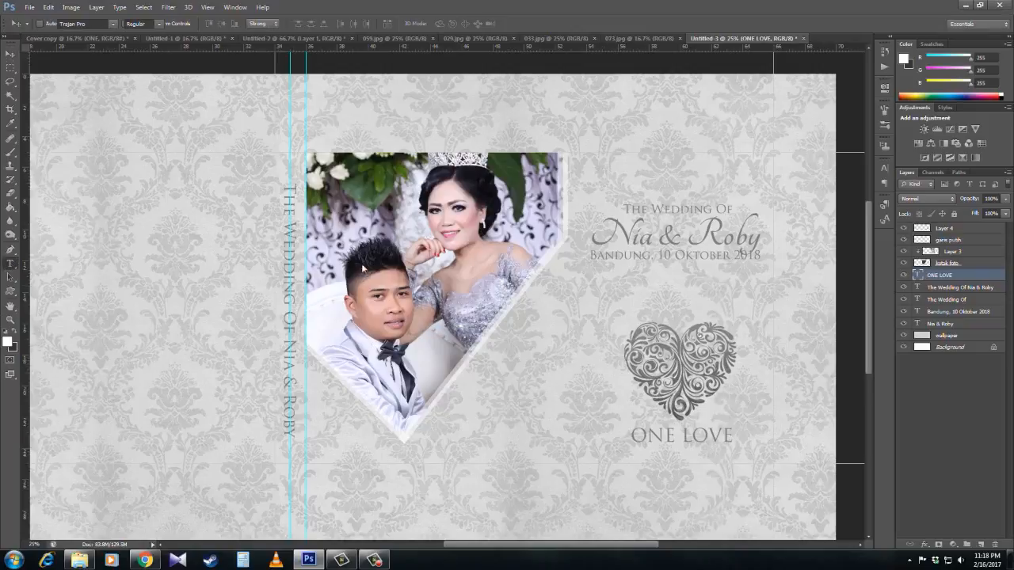
triple_click(634, 435)
click(113, 24)
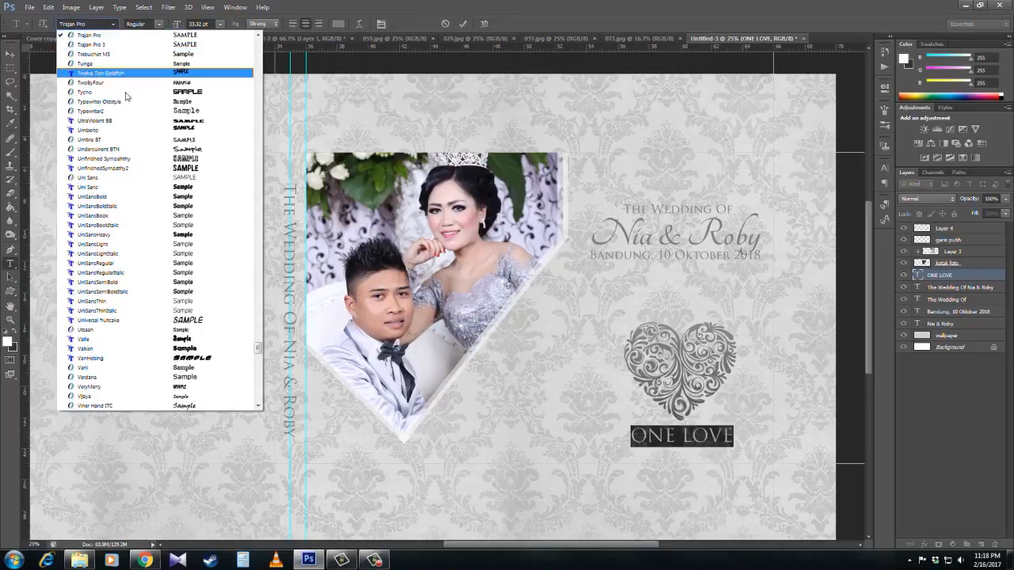
scroll(127, 103, up, 7)
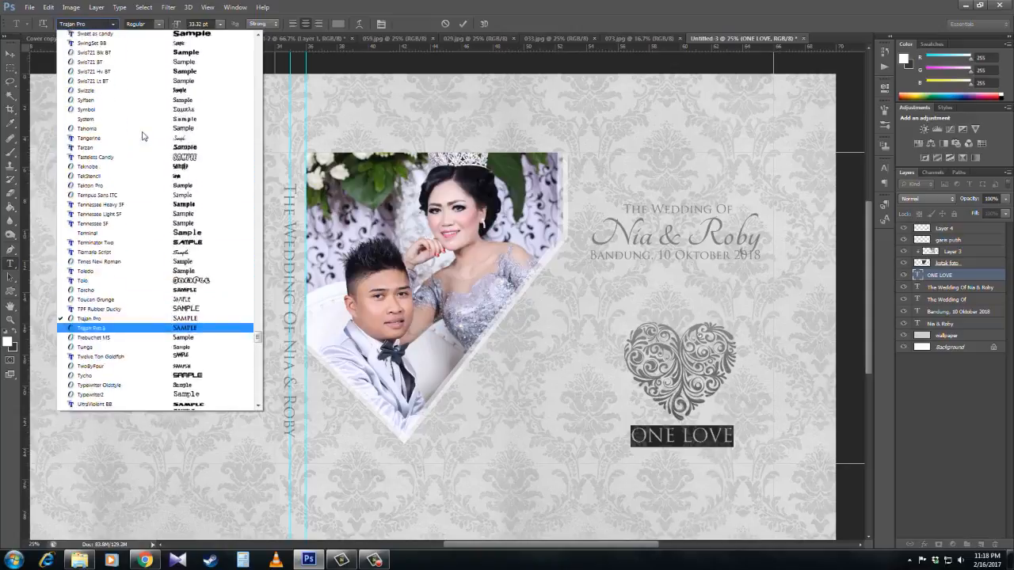
scroll(141, 135, up, 5)
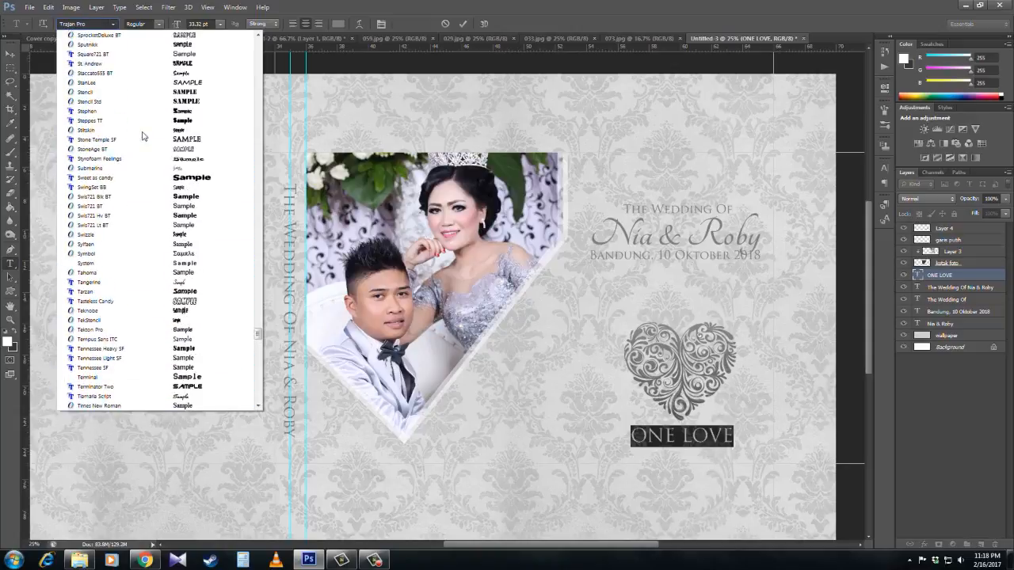
click(131, 244)
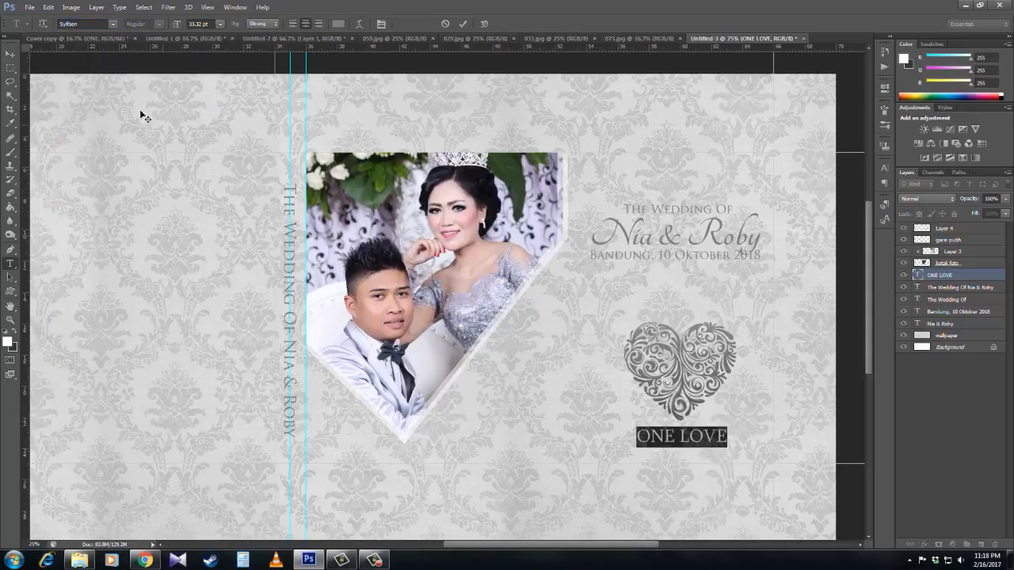
click(219, 24)
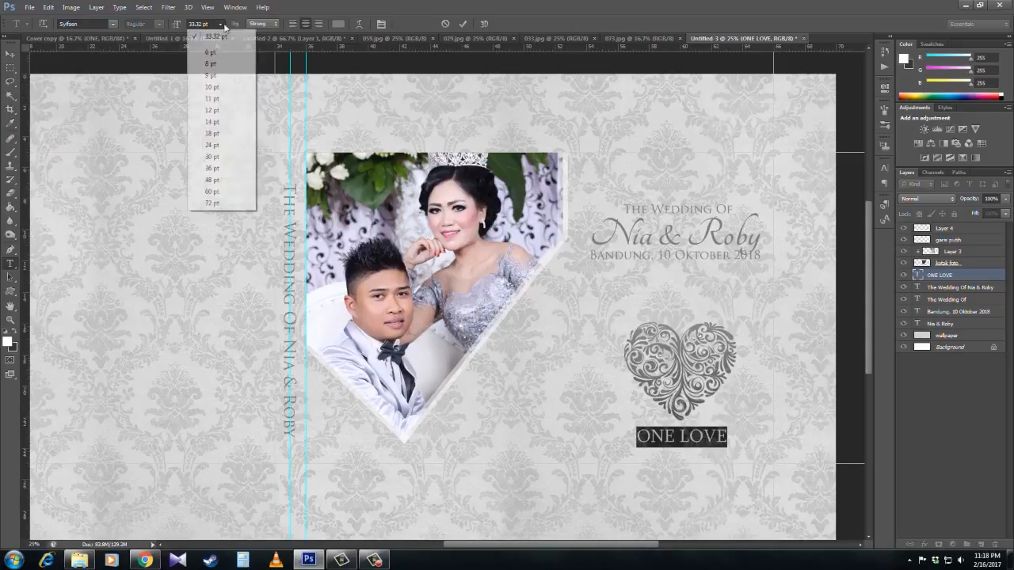
click(212, 168)
click(10, 53)
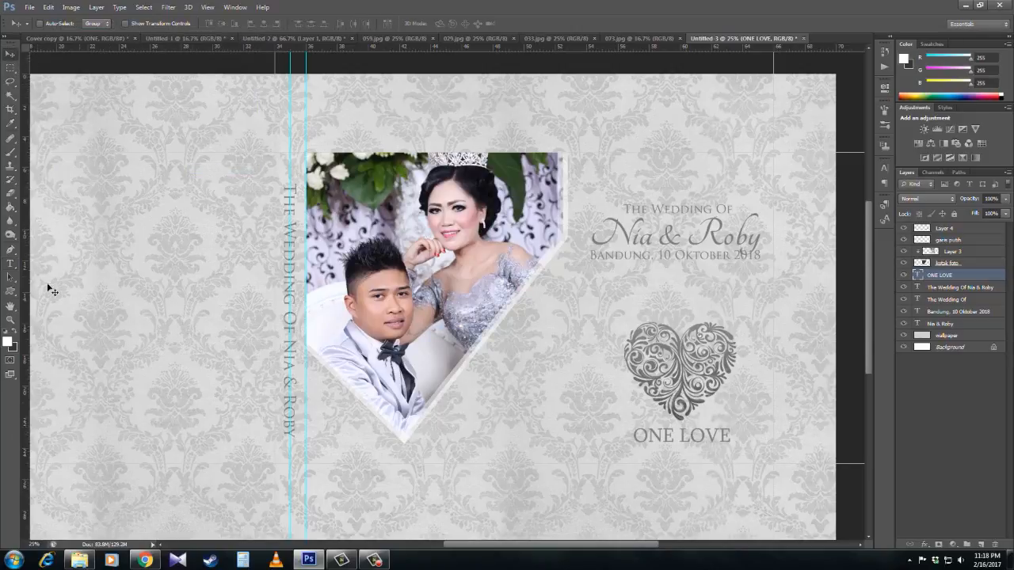
Step: Recolor only the word "LOVE" in the line under the heart to a darker gray
click(11, 263)
drag(679, 435, 762, 432)
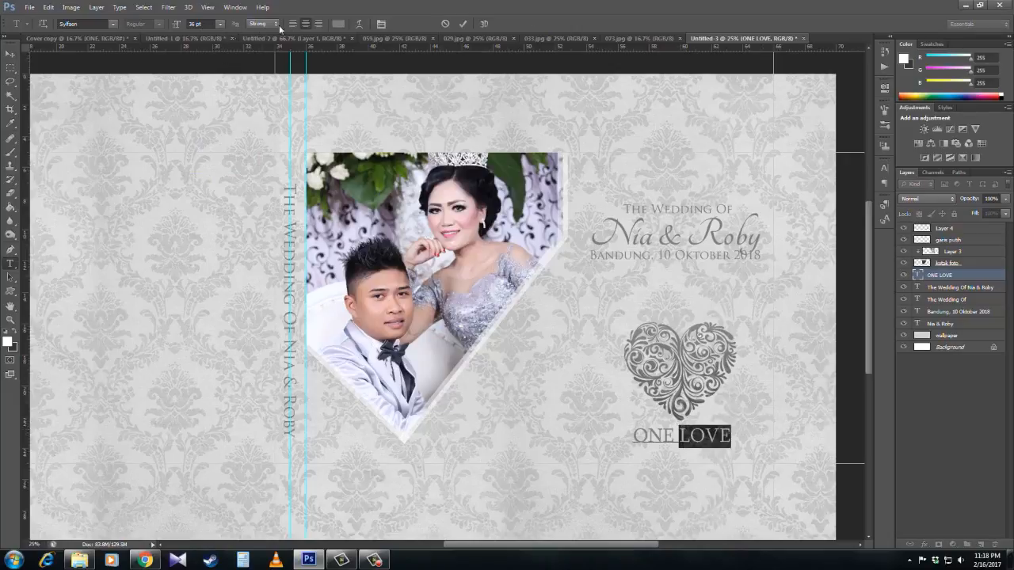
click(339, 23)
click(224, 396)
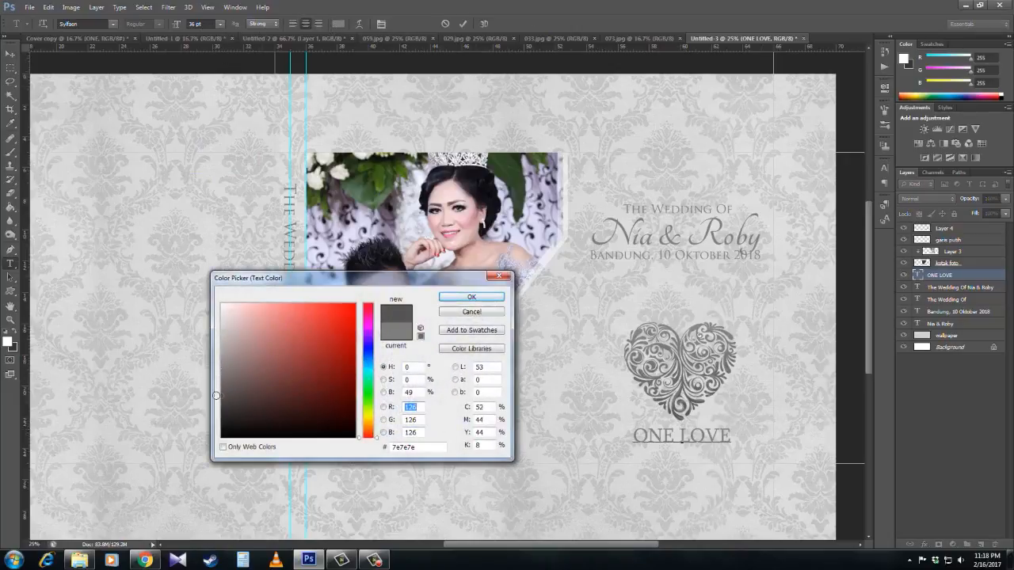
click(460, 298)
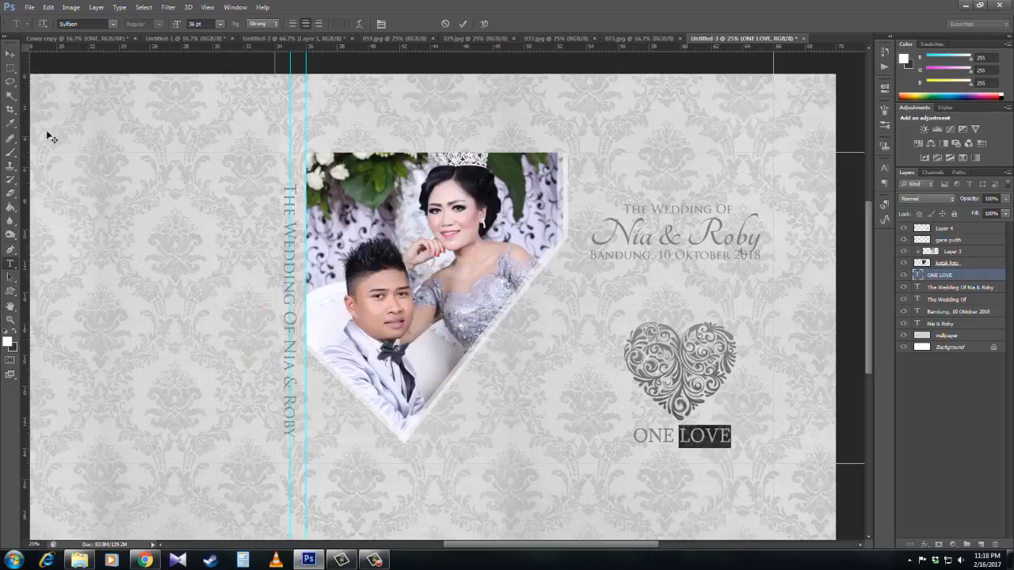
click(662, 447)
key(v)
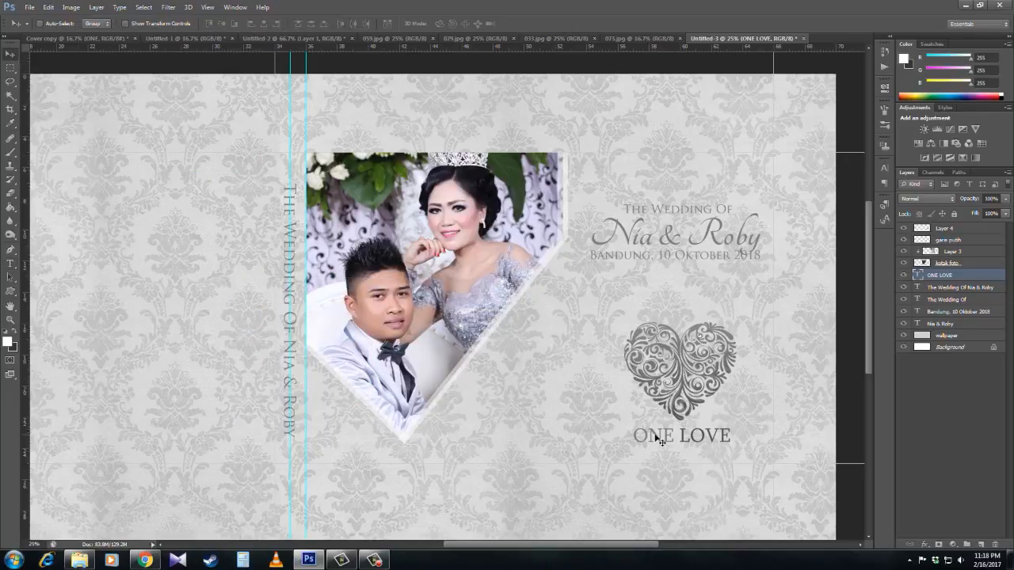
Step: Duplicate the "ONE LOVE" text layer, place the copy just below the original and select its text for editing
right_click(662, 442)
click(674, 444)
drag(666, 442, 787, 456)
click(18, 265)
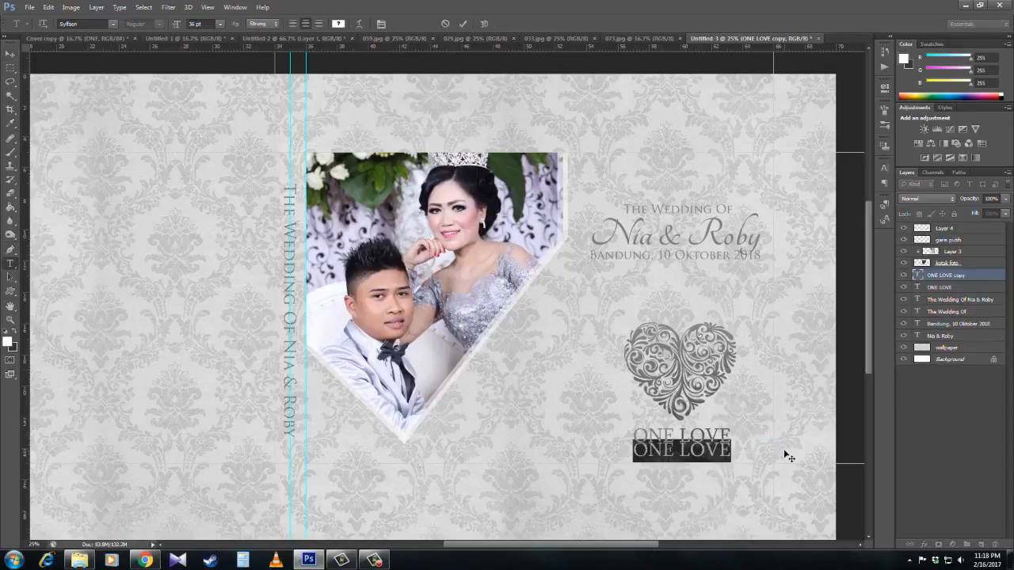
Step: Replace the duplicated line's text with "To Give All My Life To You"
key(BackSpace)
text(Ti Guy)
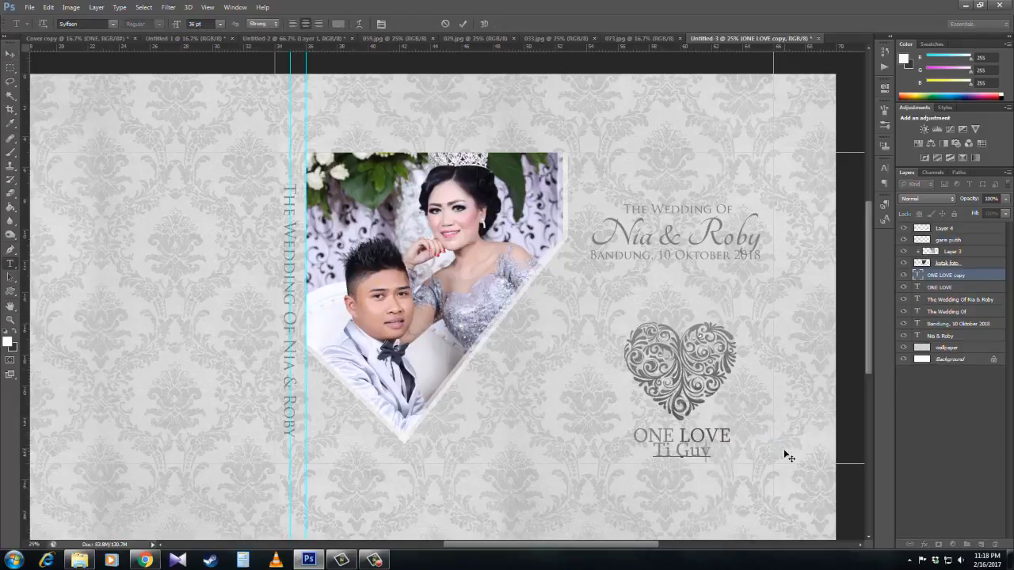
key(BackSpace)
key(BackSpace)
key(BackSpace)
key(BackSpace)
key(BackSpace)
text(o Give All My Love)
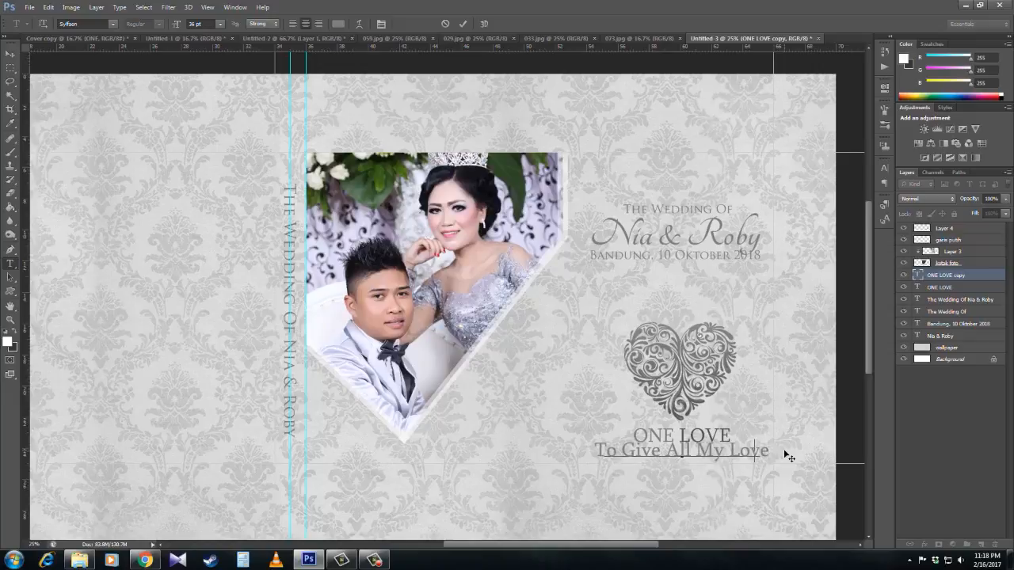
key(BackSpace)
key(BackSpace)
key(BackSpace)
key(BackSpace)
text(Heart)
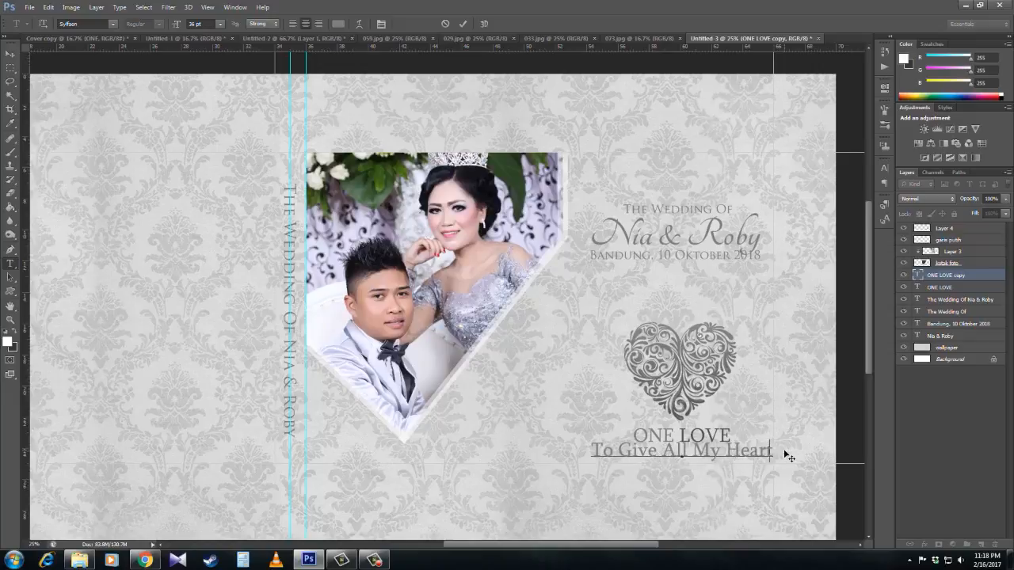
key(BackSpace)
key(BackSpace)
key(BackSpace)
key(BackSpace)
key(BackSpace)
text(Li)
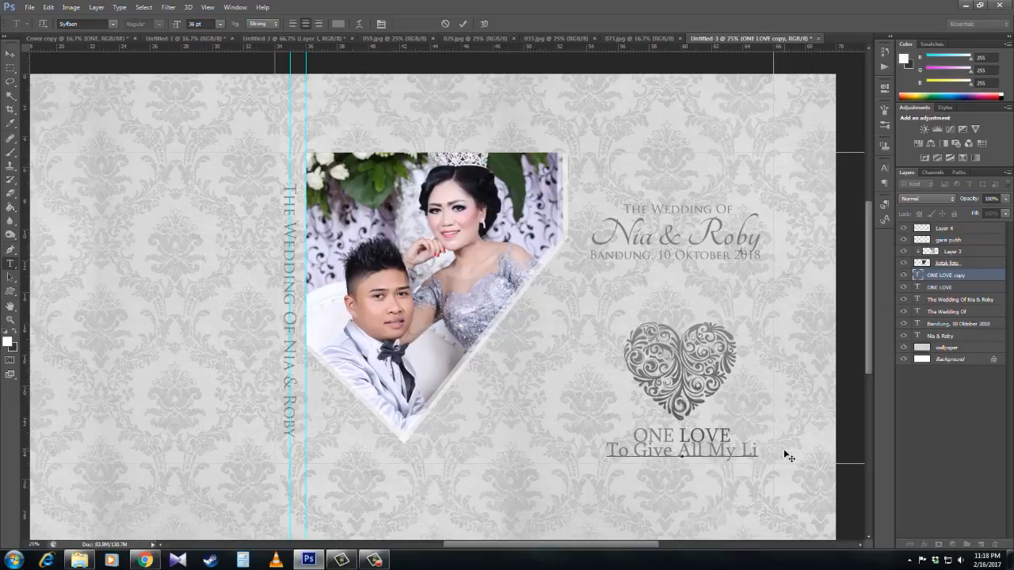
text(fe To You)
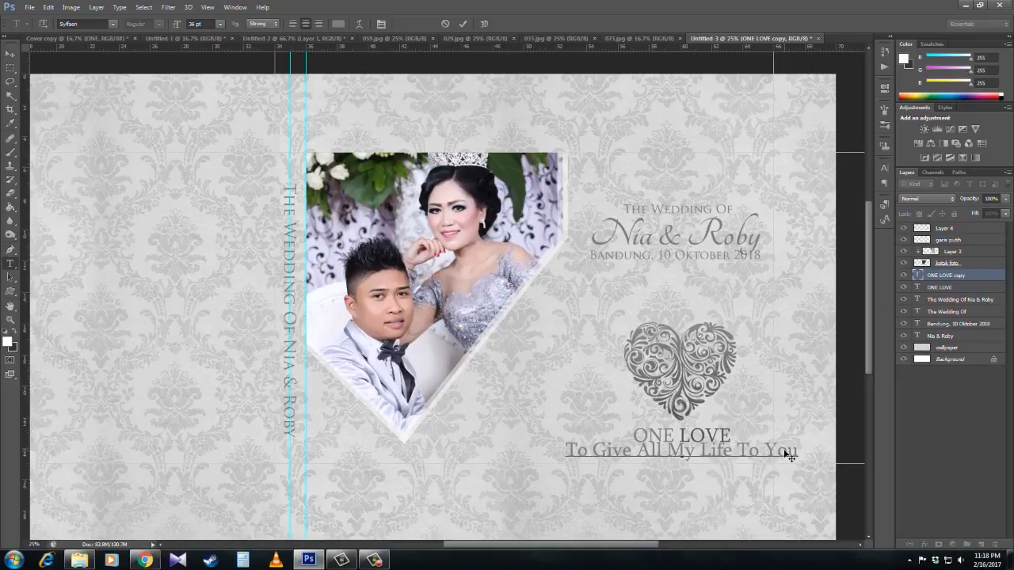
Step: Set the "To Give All My Life To You" line to 18 pt, then scale and position it directly beneath "ONE LOVE"
key(ctrl+a)
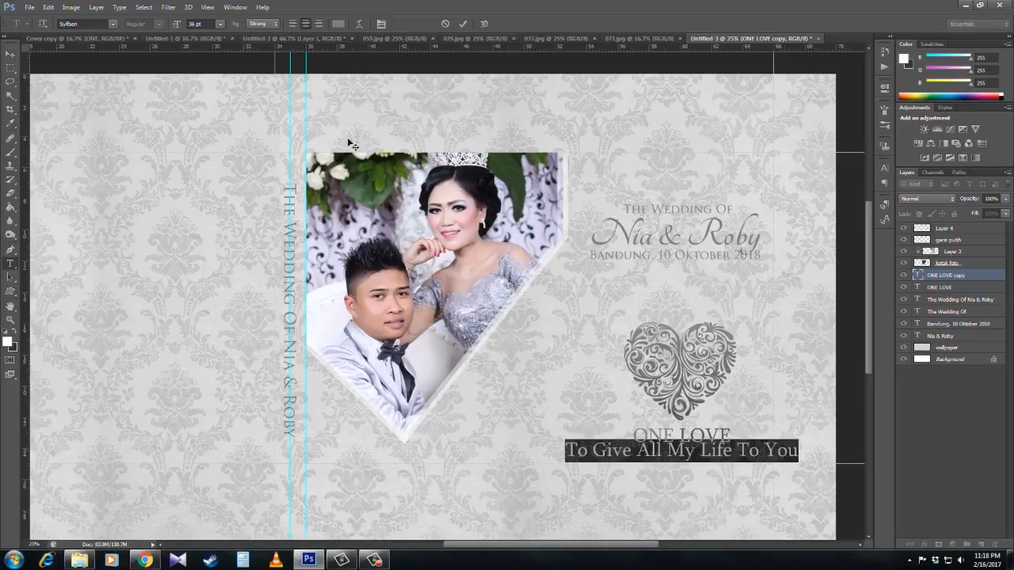
click(222, 24)
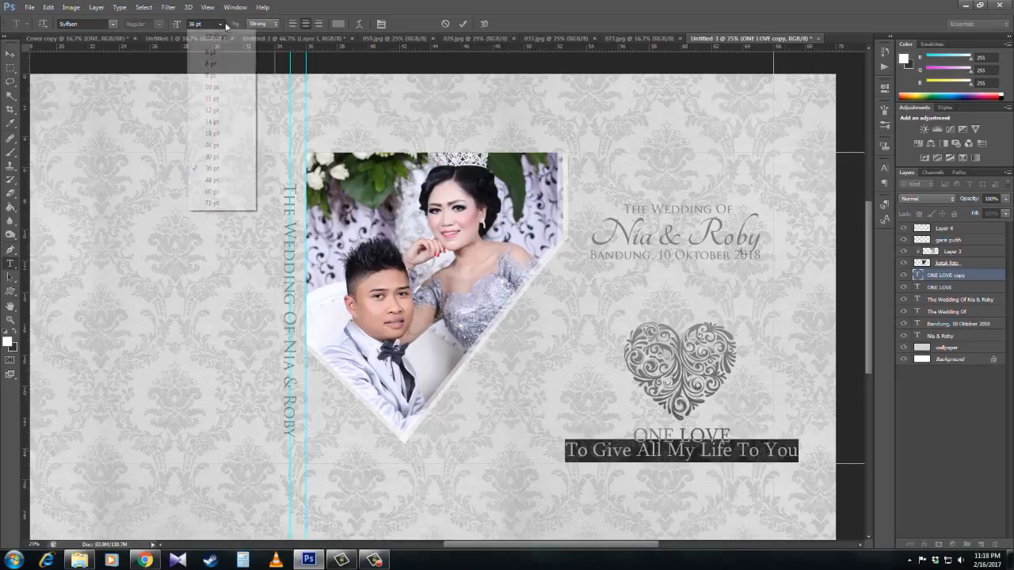
click(213, 133)
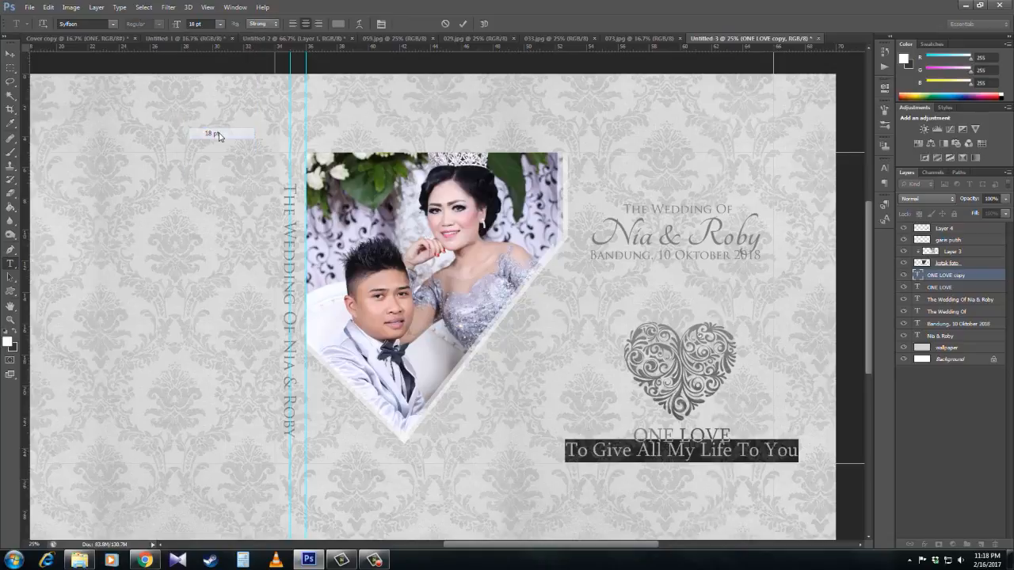
click(10, 53)
drag(690, 459, 736, 458)
key(ctrl+t)
key(Return)
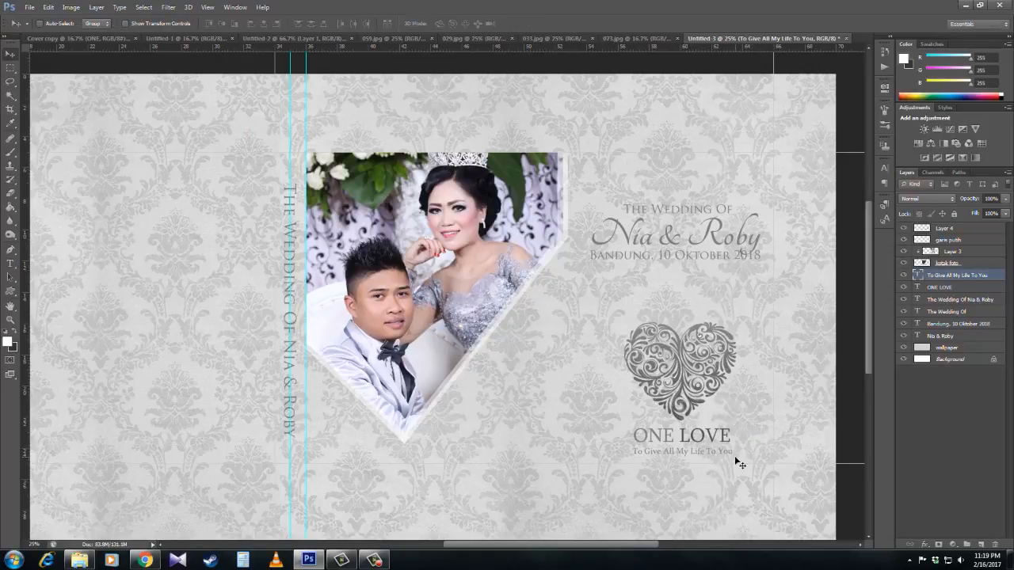
key(shift+Up)
Step: Narrow the "To Give All My Life To You" line slightly so its width matches "ONE LOVE" above it
scroll(739, 463, up, 2)
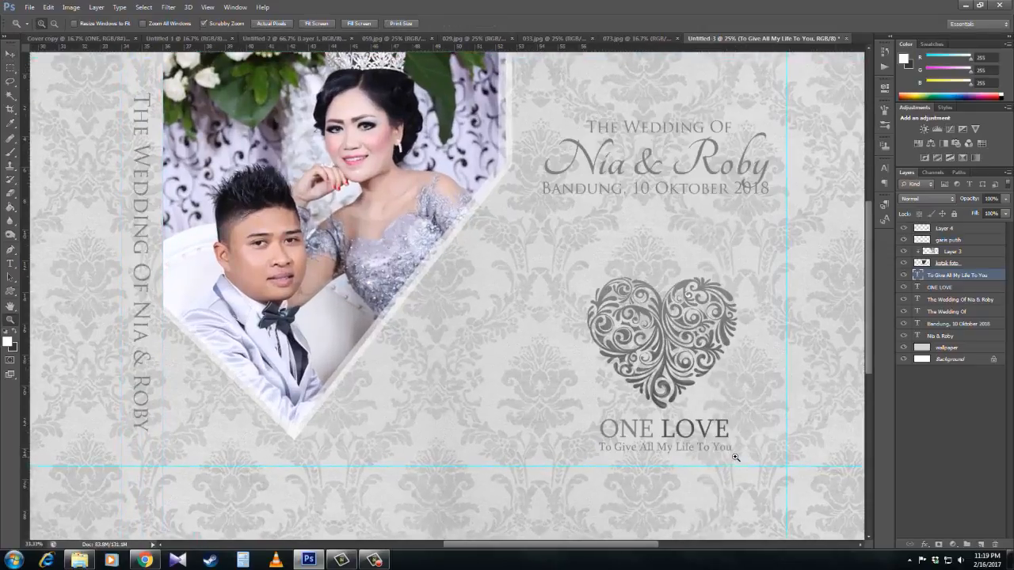
key(ctrl+t)
key(Left)
key(Left)
key(Left)
key(Left)
key(Left)
key(Left)
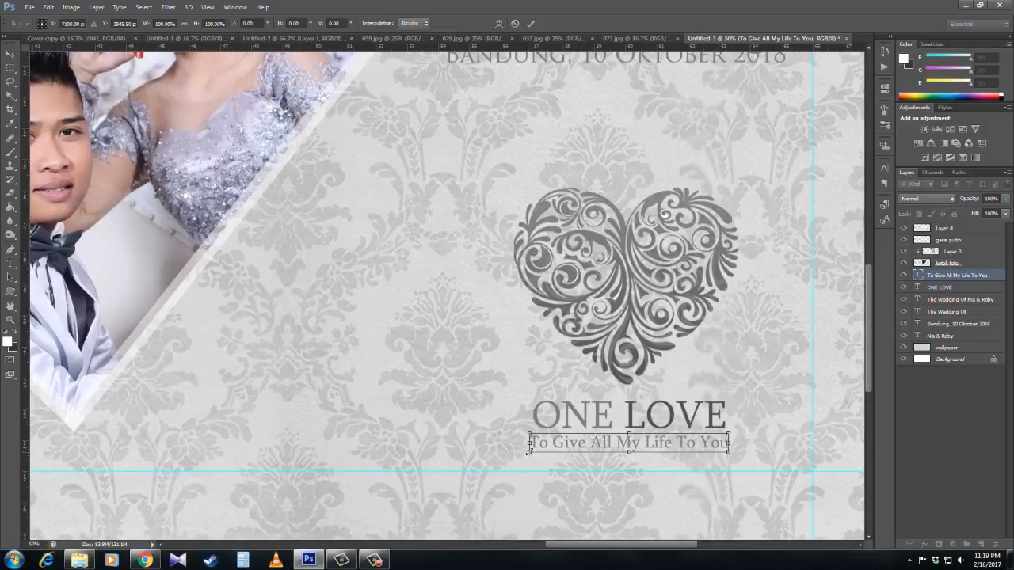
key(Return)
Step: Examine the overall layout of the full album cover, including the front, spine and back
key(z)
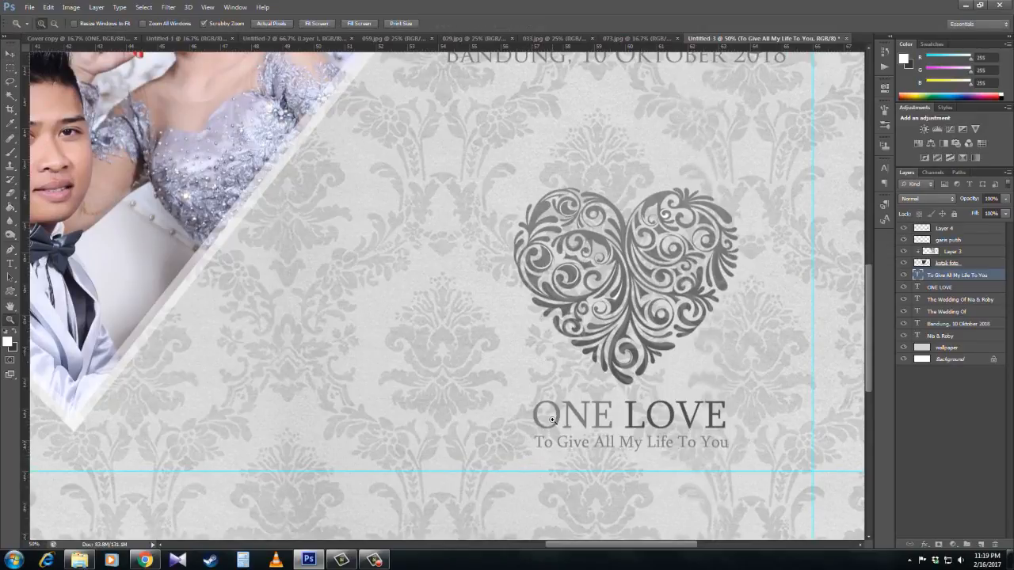
alt+click(552, 420)
key(v)
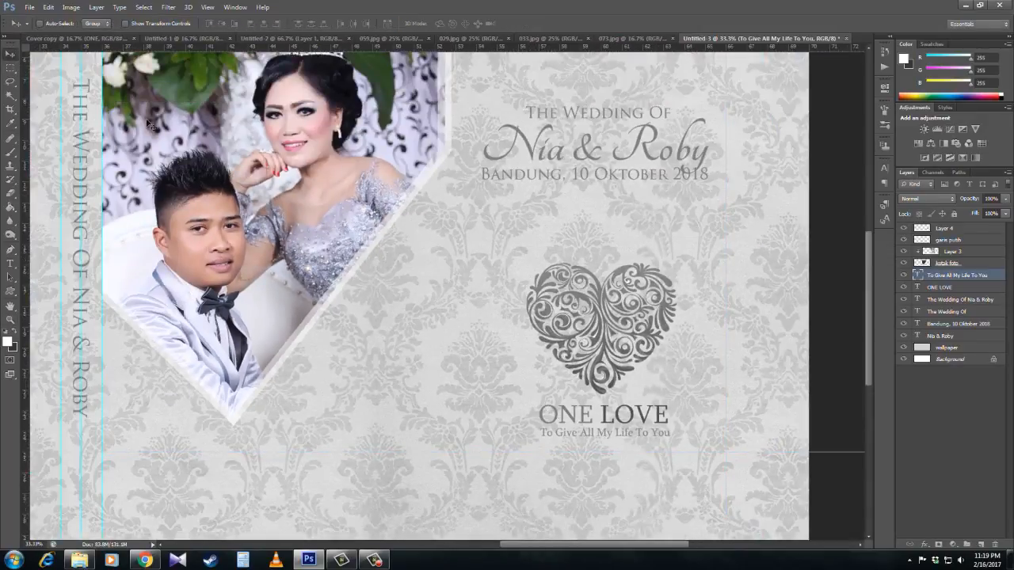
key(z)
alt+click(617, 252)
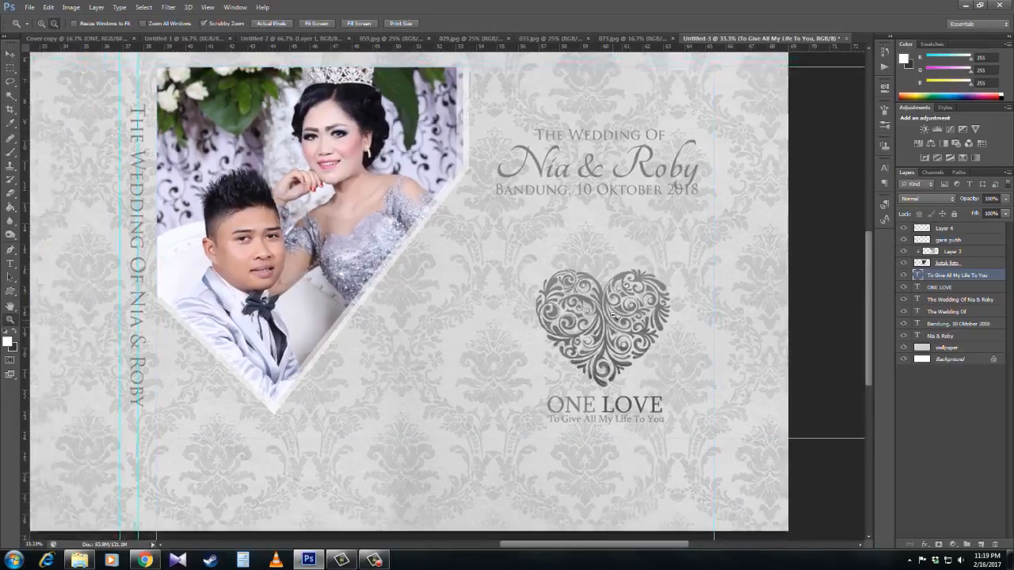
alt+click(618, 252)
alt+click(634, 252)
click(639, 278)
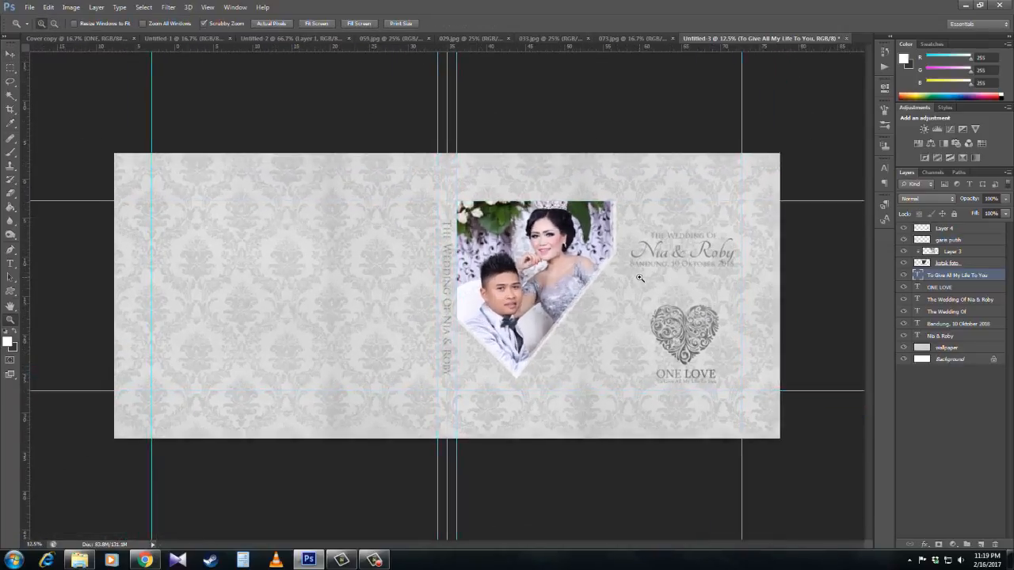
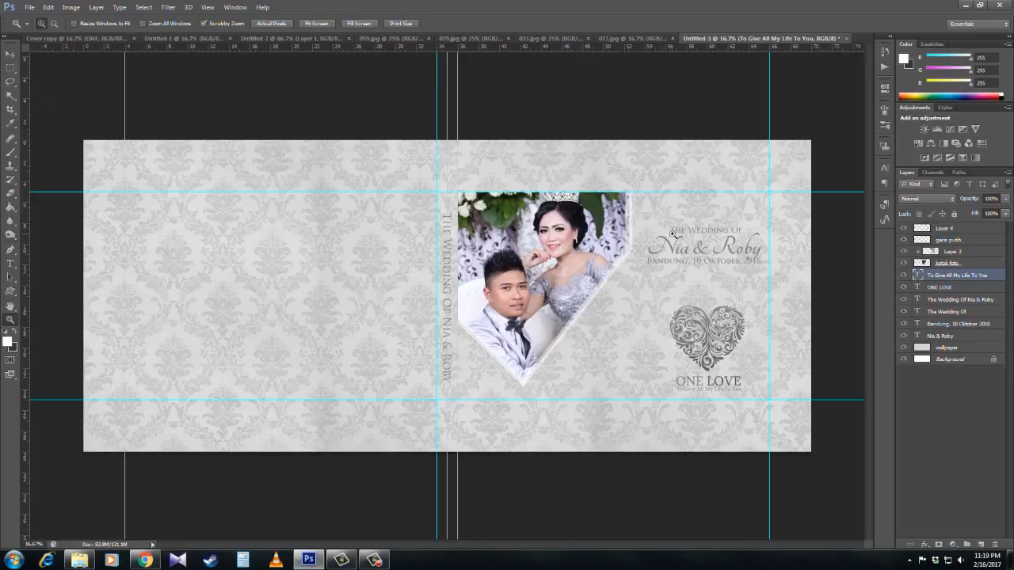
key(v)
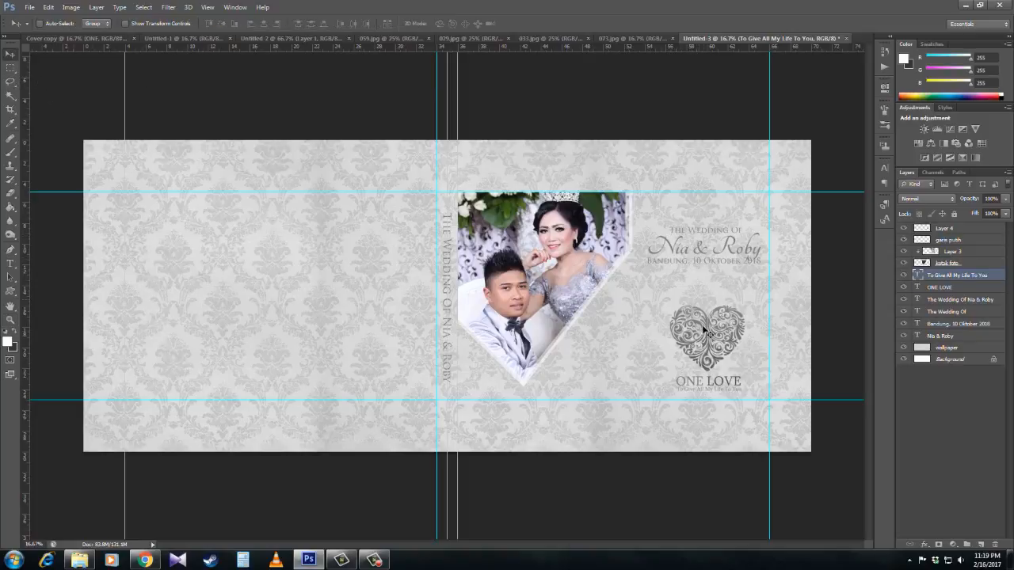
key(z)
click(220, 384)
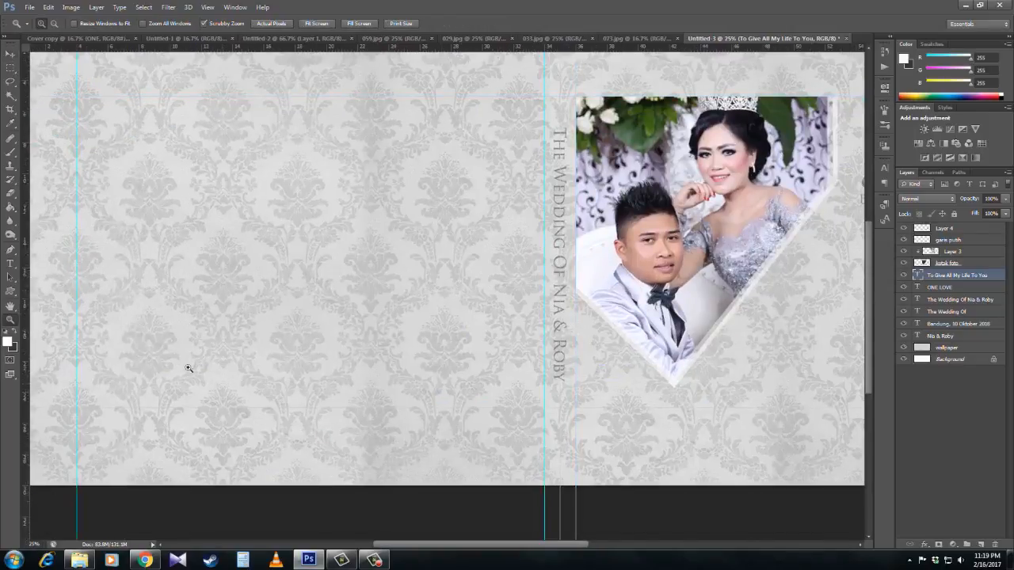
key(t)
click(230, 377)
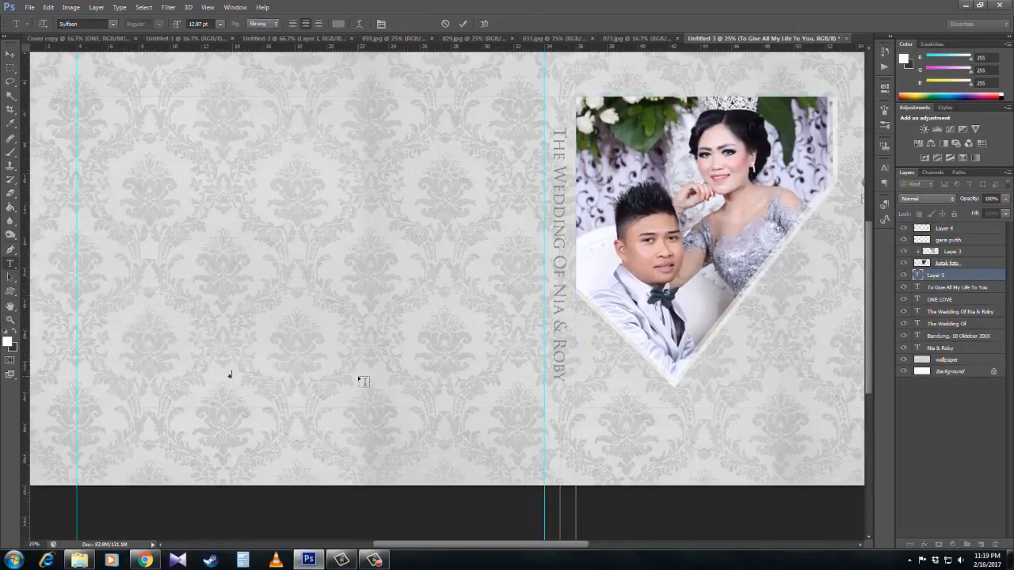
text(Photography & Editing By YTus)
key(BackSpace)
key(BackSpace)
key(BackSpace)
text(usuf M.)
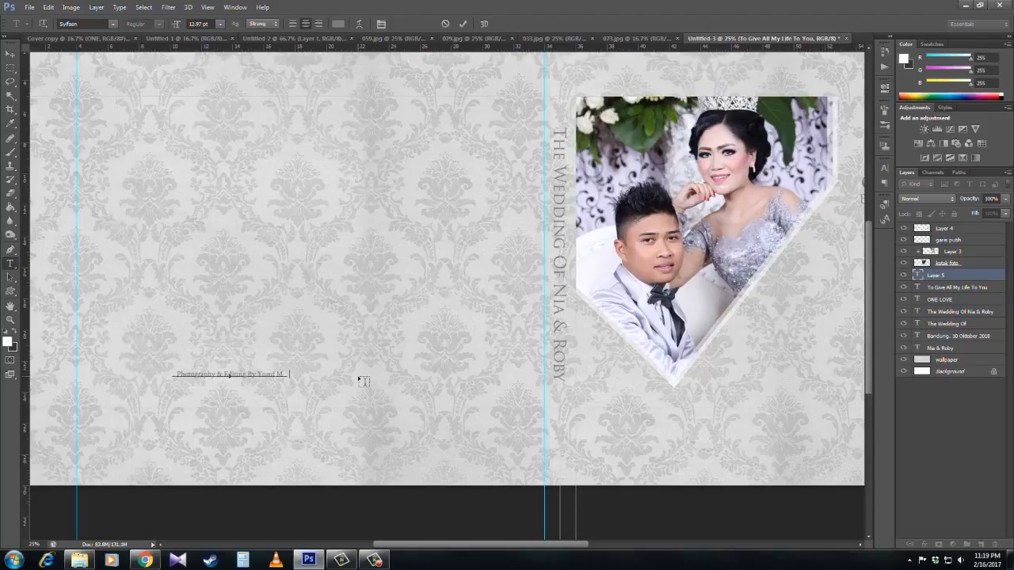
text( Aripin www.javap)
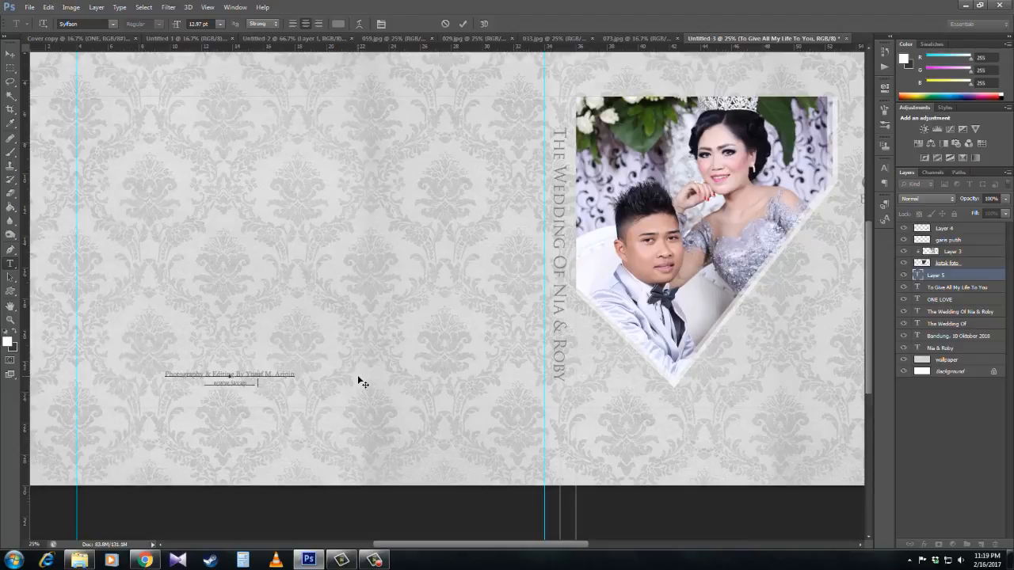
text(hotostudio.com)
click(10, 54)
drag(254, 378, 315, 374)
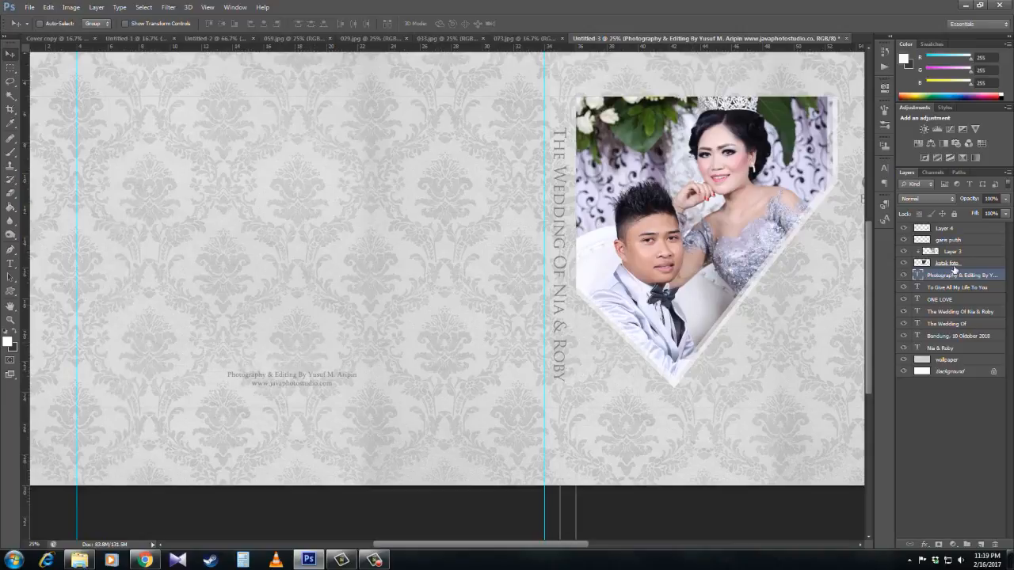
Step: Fill a wide white rectangle on a new layer above the back-cover credit and lower its opacity to 50%
click(10, 69)
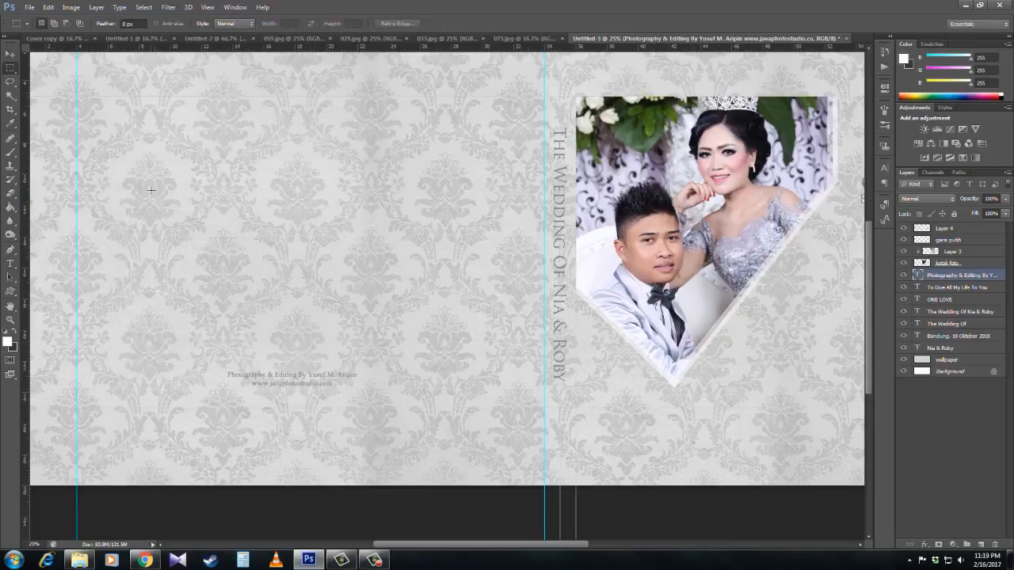
drag(145, 166, 483, 294)
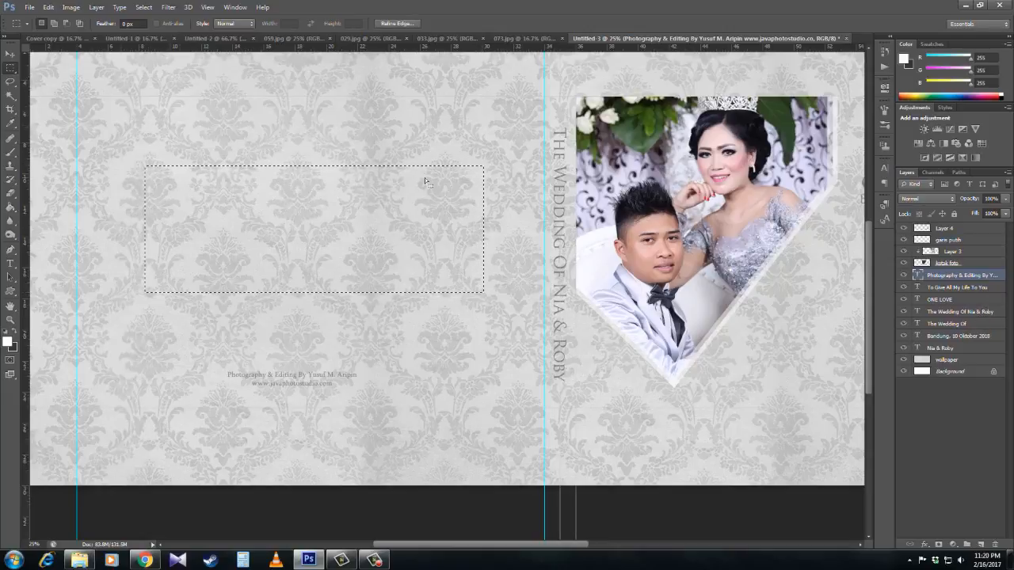
click(982, 545)
click(11, 207)
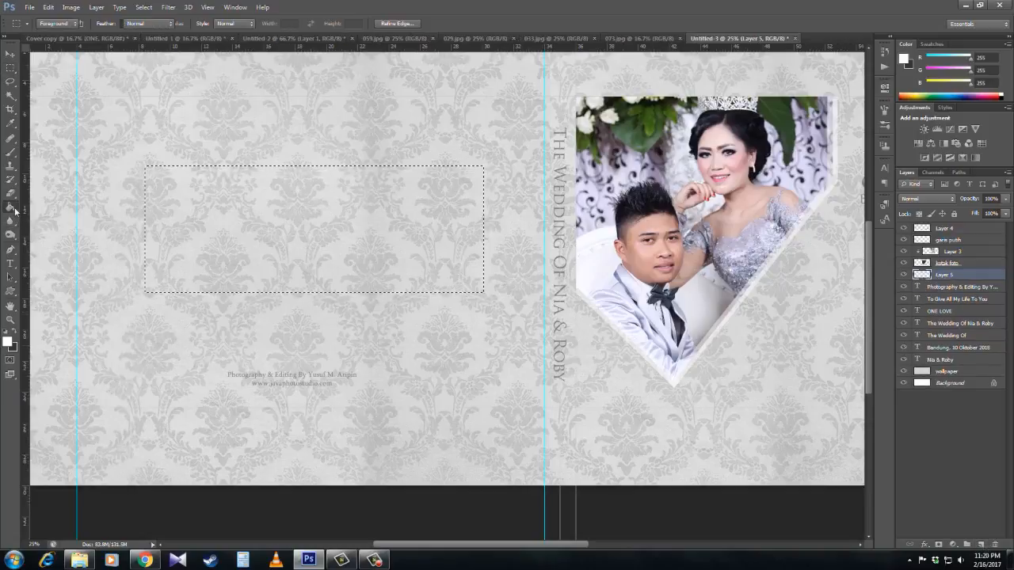
click(200, 209)
click(10, 53)
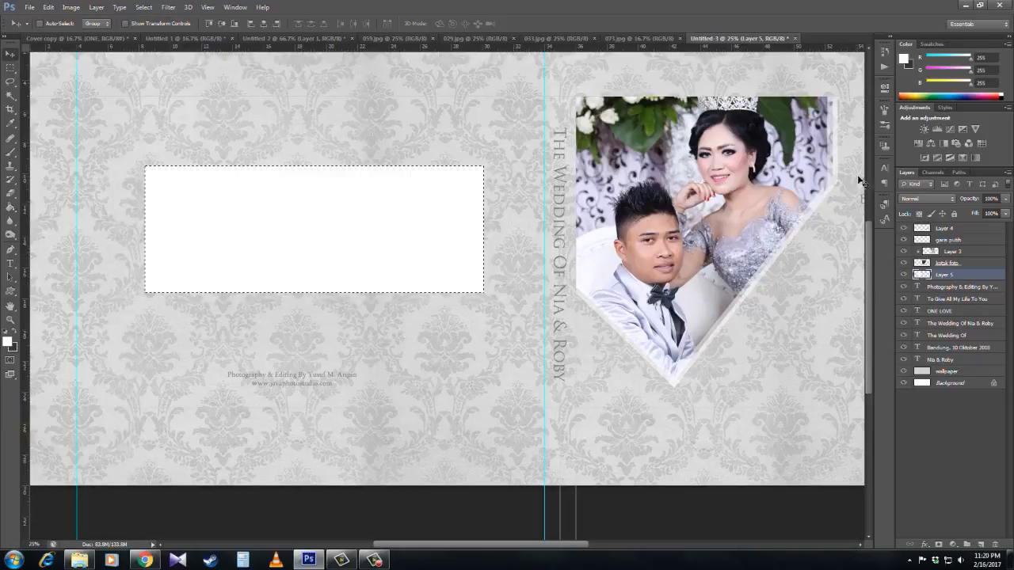
key(ctrl+d)
click(1006, 199)
drag(997, 211, 983, 213)
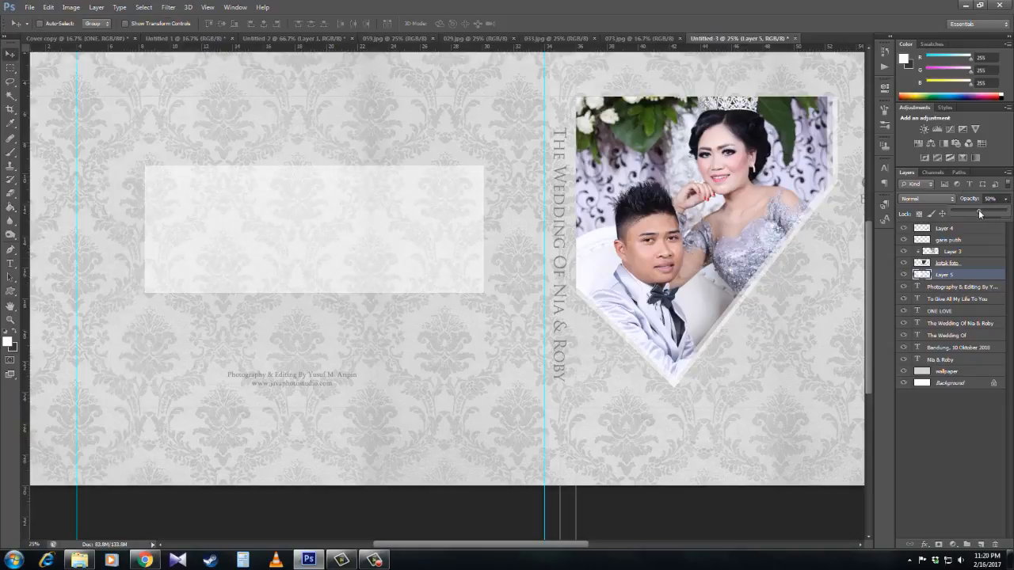
click(11, 53)
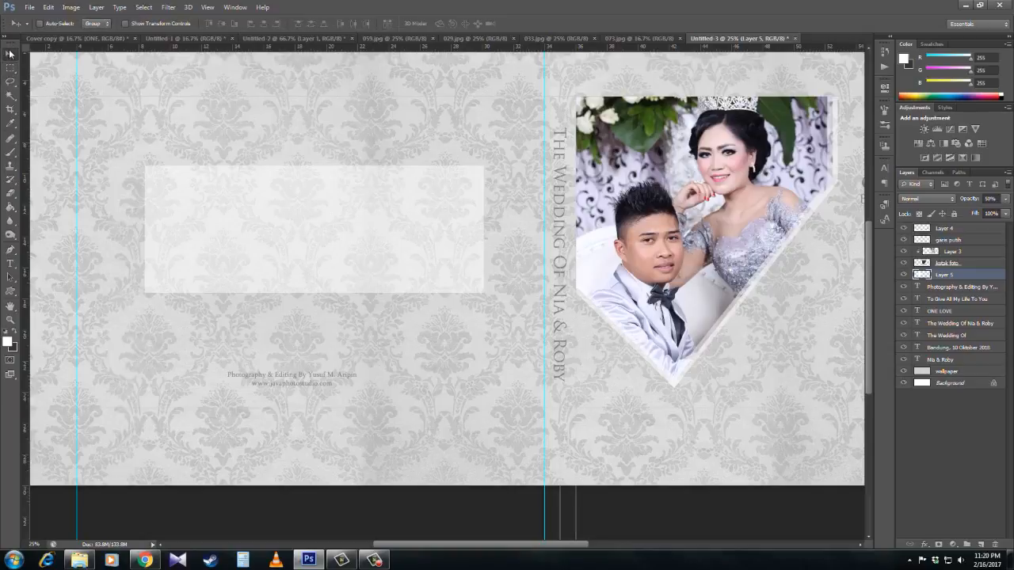
Step: Nudge the translucent rectangle slightly left and shift the two-line credit right so it sits centred beneath it
right_click(243, 204)
right_click(290, 381)
click(301, 386)
drag(304, 377, 333, 374)
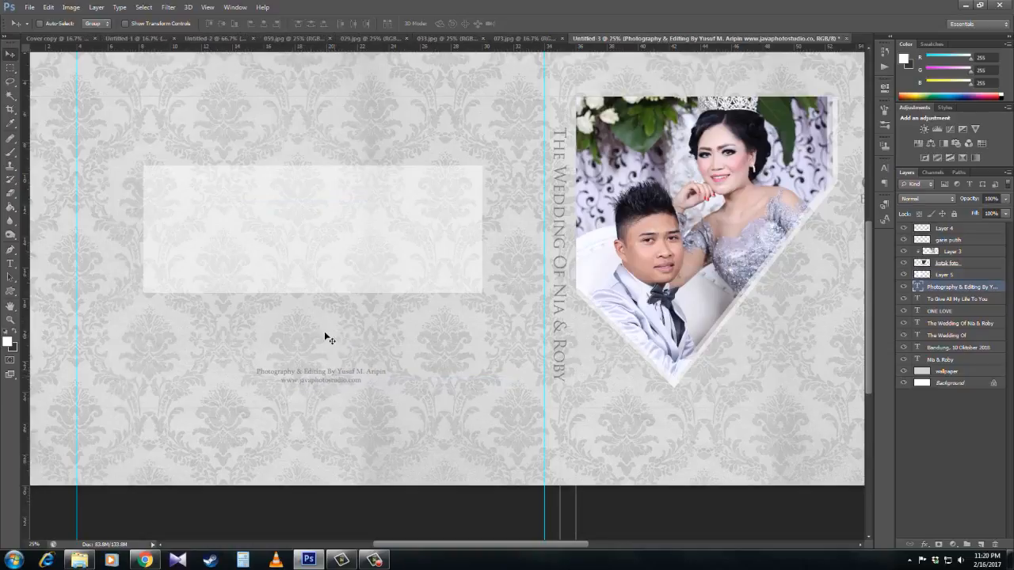
right_click(239, 213)
Step: Fill a dark grey (RGB 54) square on a new layer inside the left end of the white rectangle, leaving an even margin
click(11, 69)
click(11, 70)
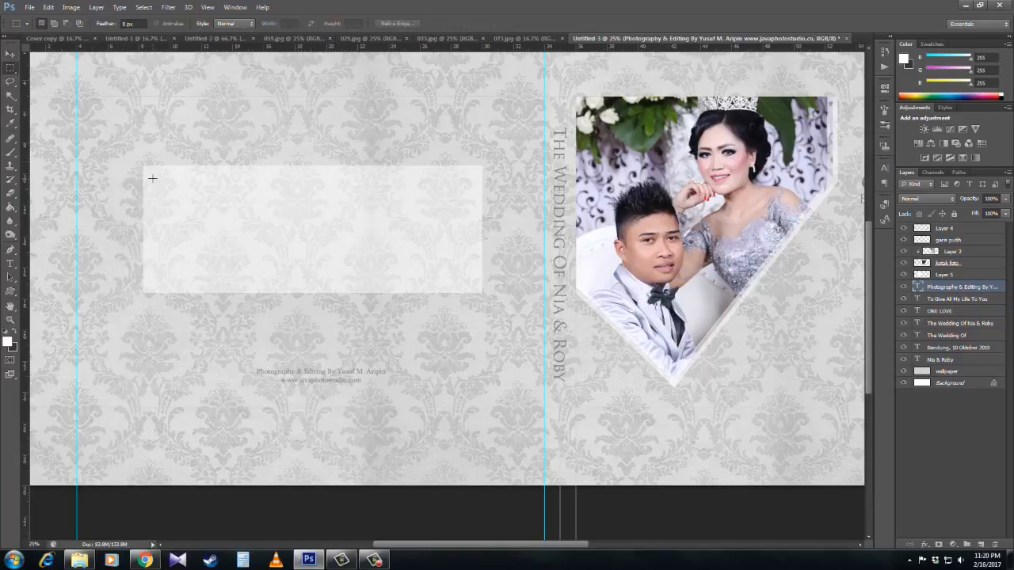
drag(154, 177, 272, 282)
click(937, 274)
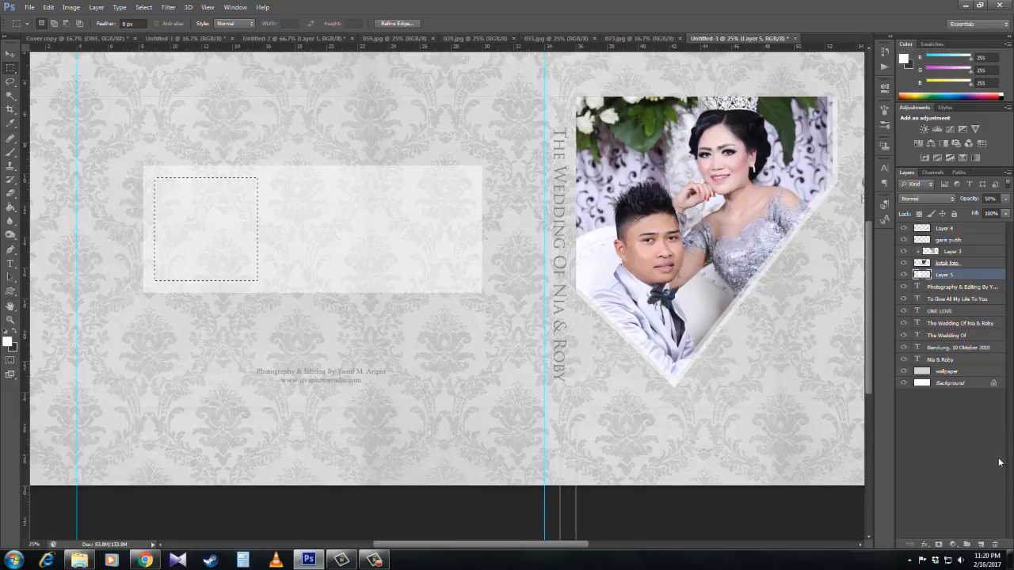
click(981, 545)
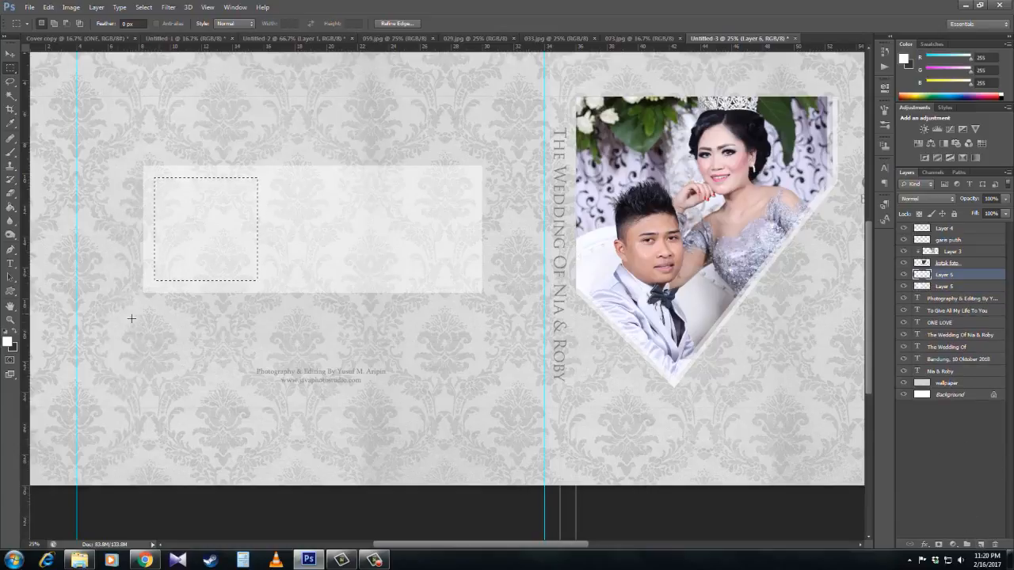
click(17, 342)
click(19, 212)
click(180, 210)
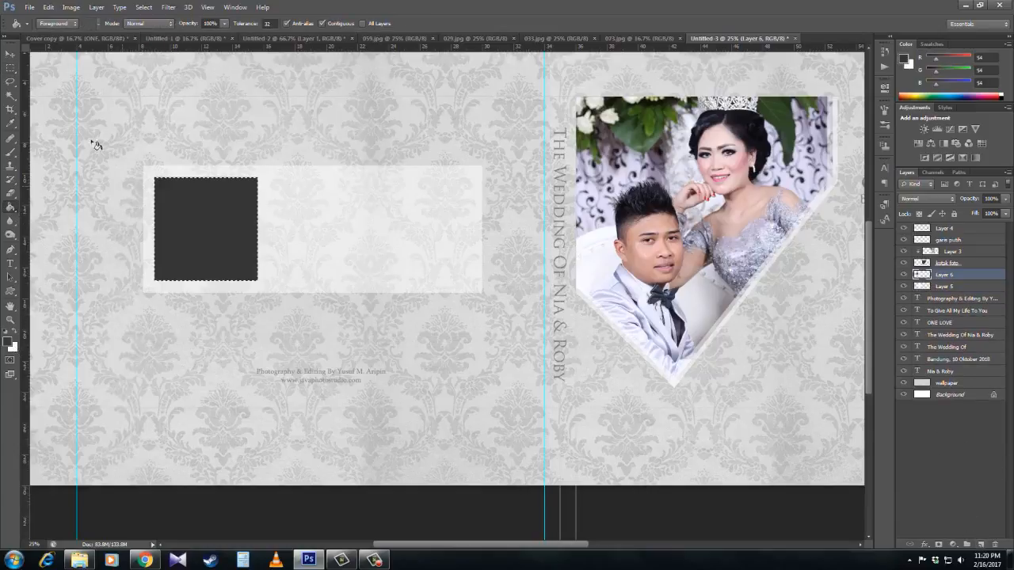
Step: Duplicate the dark square twice to form an evenly spaced row of three across the white rectangle
key(v)
drag(196, 230, 406, 225)
right_click(305, 225)
click(313, 228)
key(shift+Right)
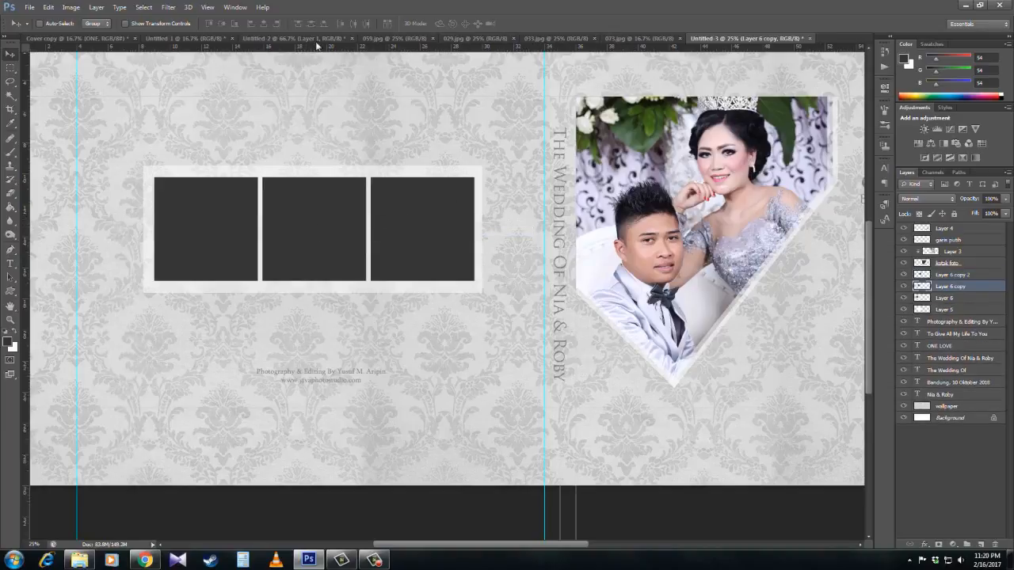
Step: Copy the ring-exchange photo from 059.jpg and select the rightmost dark square on the album cover
click(392, 39)
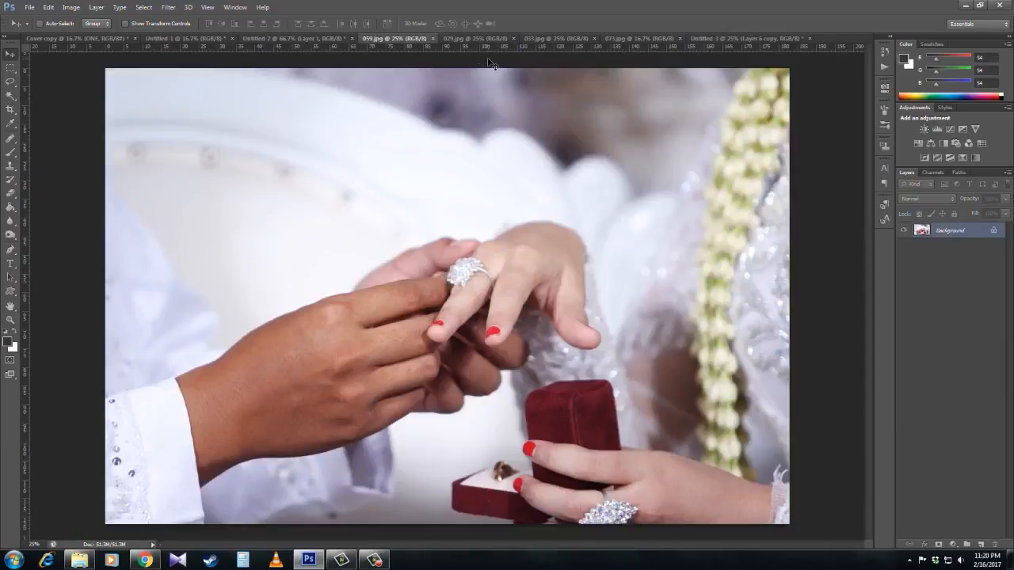
click(747, 39)
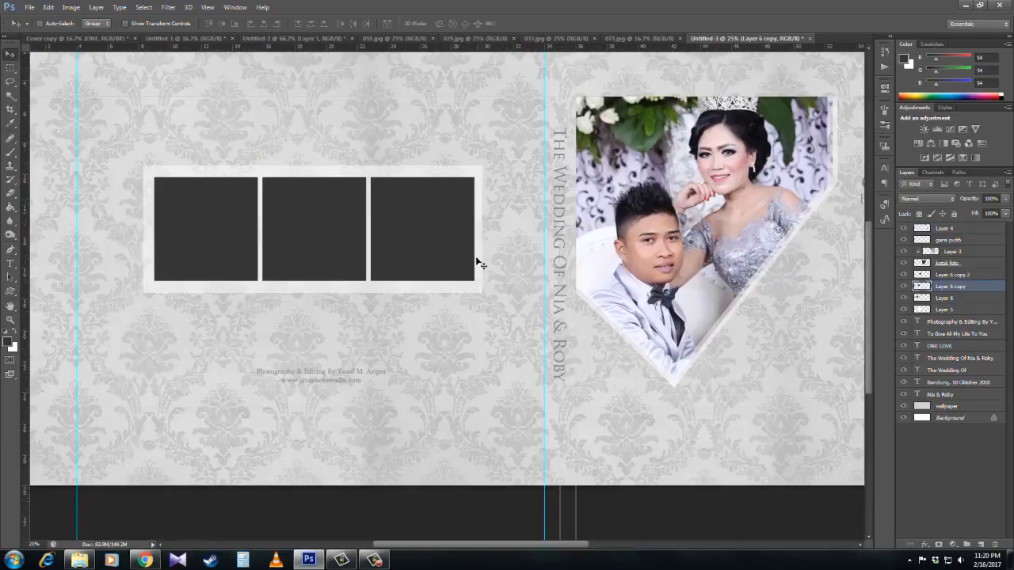
right_click(427, 223)
click(429, 222)
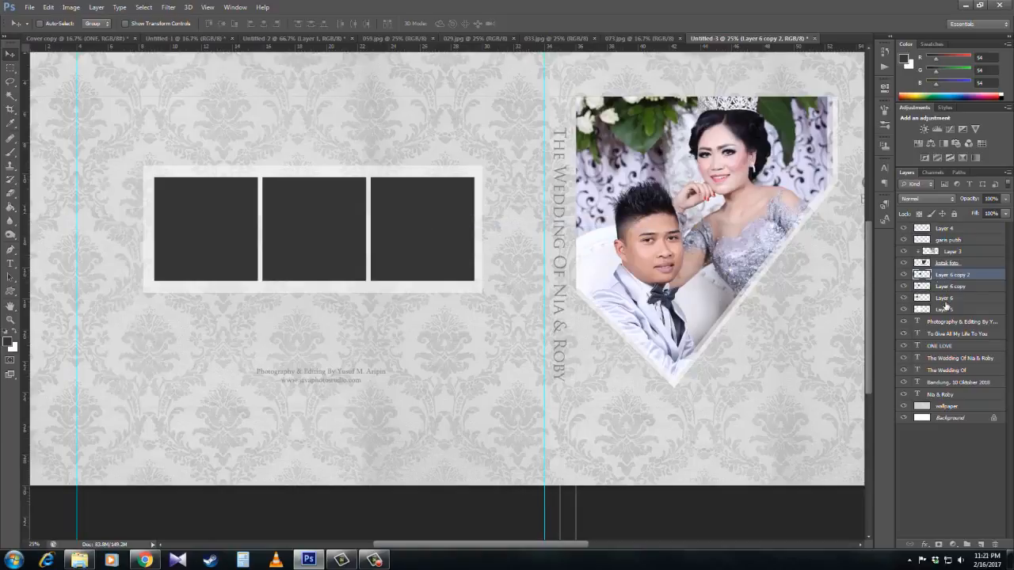
Step: Rename the three square layers 1, 2 and 3 in order from left to right
double_click(945, 298)
text(1)
double_click(951, 286)
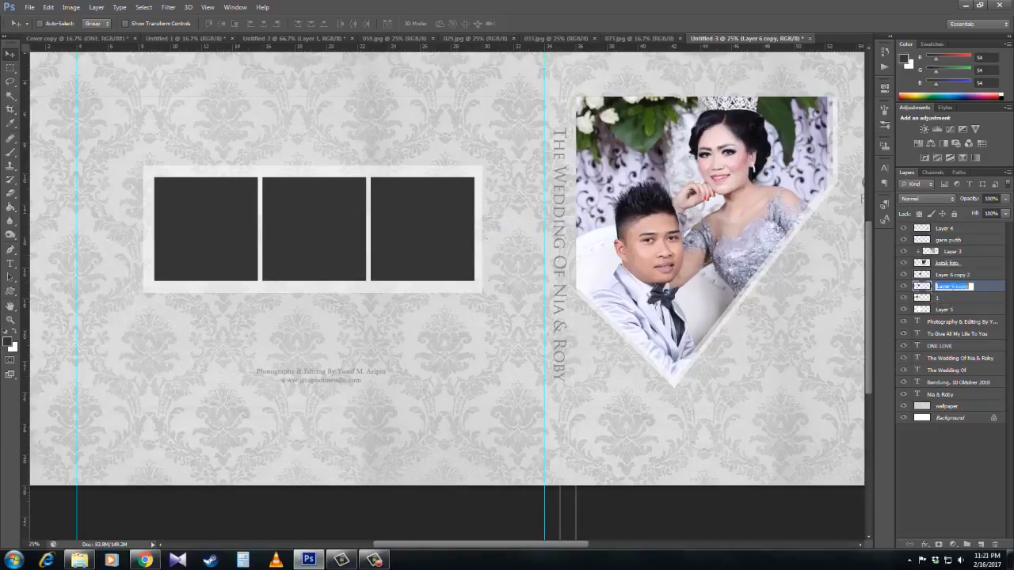
text(2)
double_click(953, 275)
text(3)
key(Return)
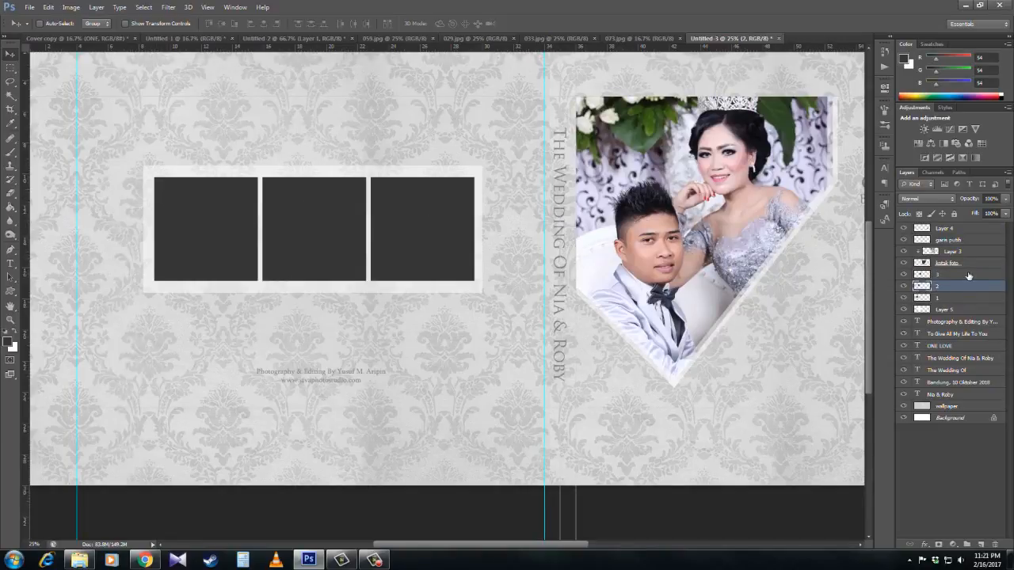
Step: Paste the ring-exchange photo clipped to square 3, scaled to about 35% and positioned to frame the hands
click(968, 275)
key(ctrl+v)
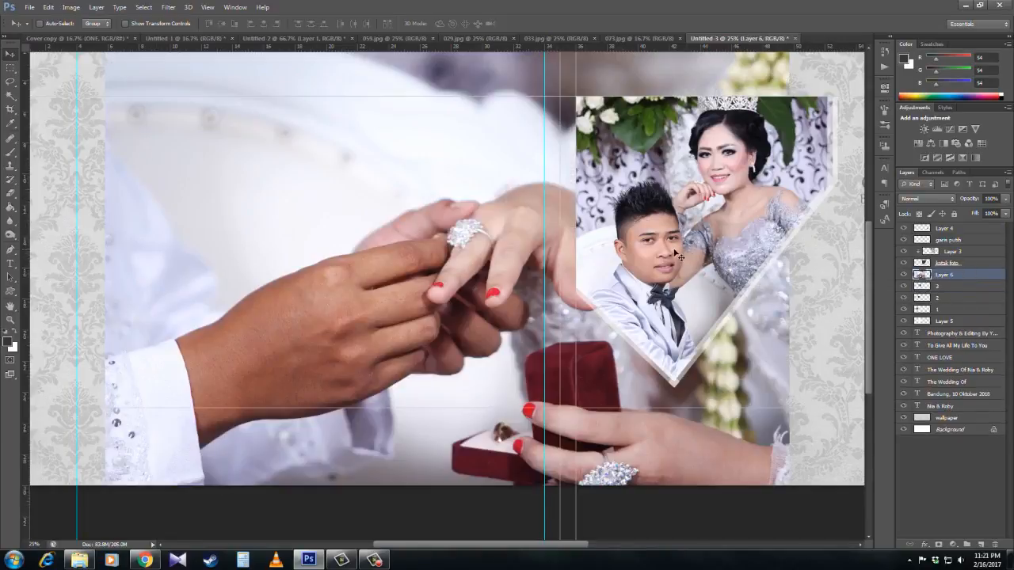
key(ctrl+alt+g)
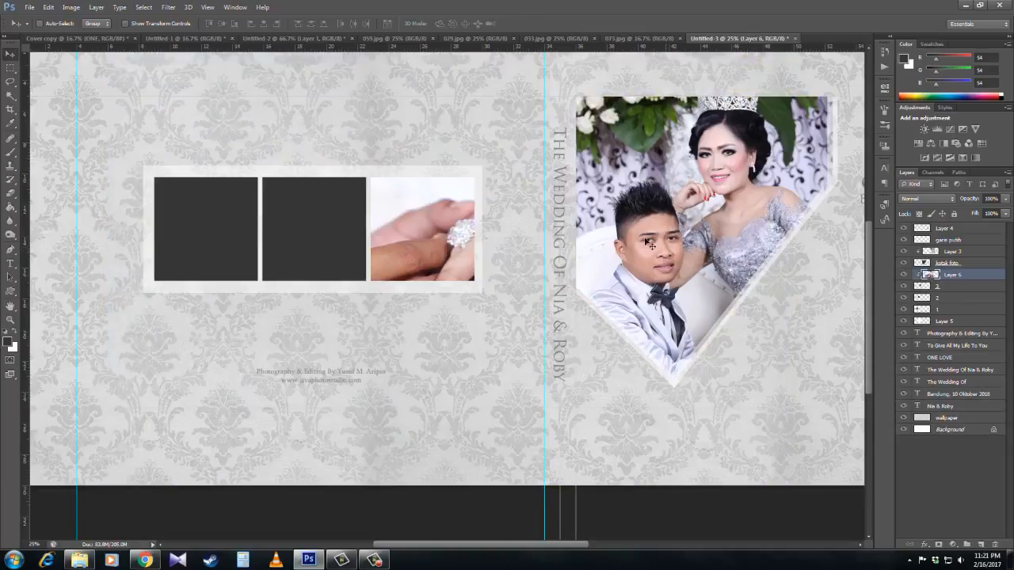
key(ctrl+t)
drag(209, 115, 202, 201)
drag(100, 113, 301, 247)
drag(413, 267, 388, 155)
drag(559, 134, 538, 149)
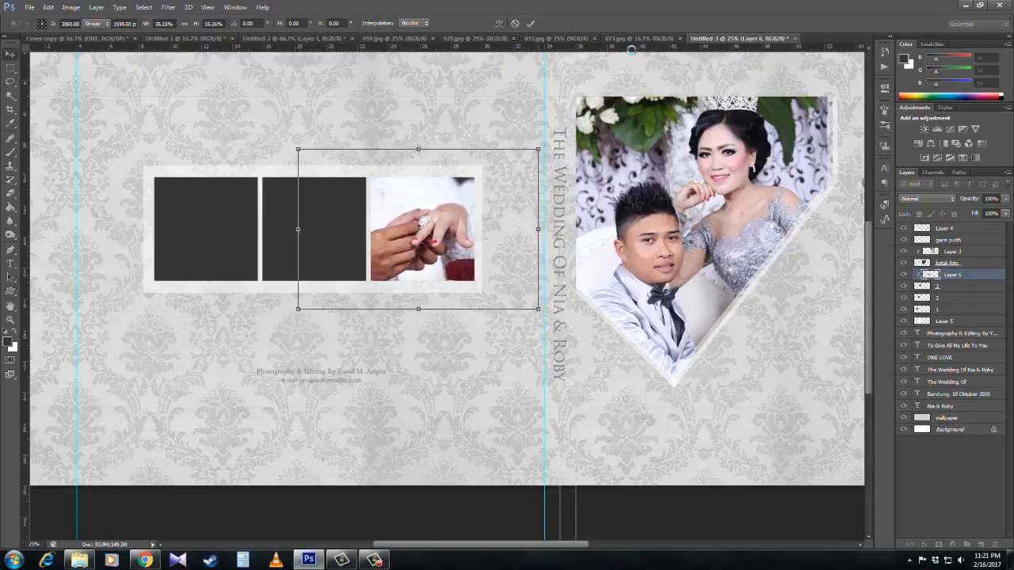
key(Return)
Step: Copy the entire photo of the couple holding their marriage books and select square 2 on the album cover
click(555, 38)
key(ctrl+a)
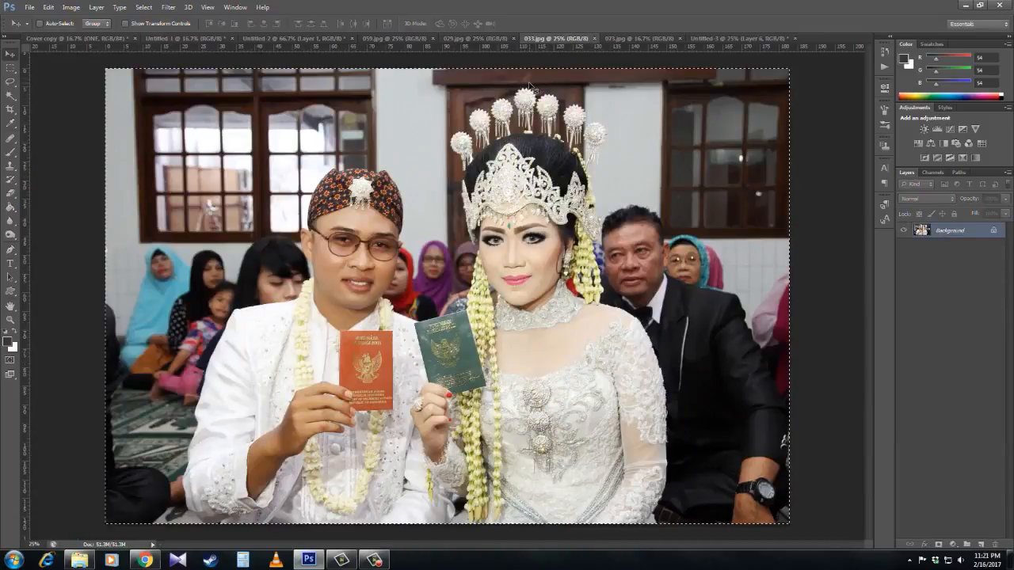
click(723, 38)
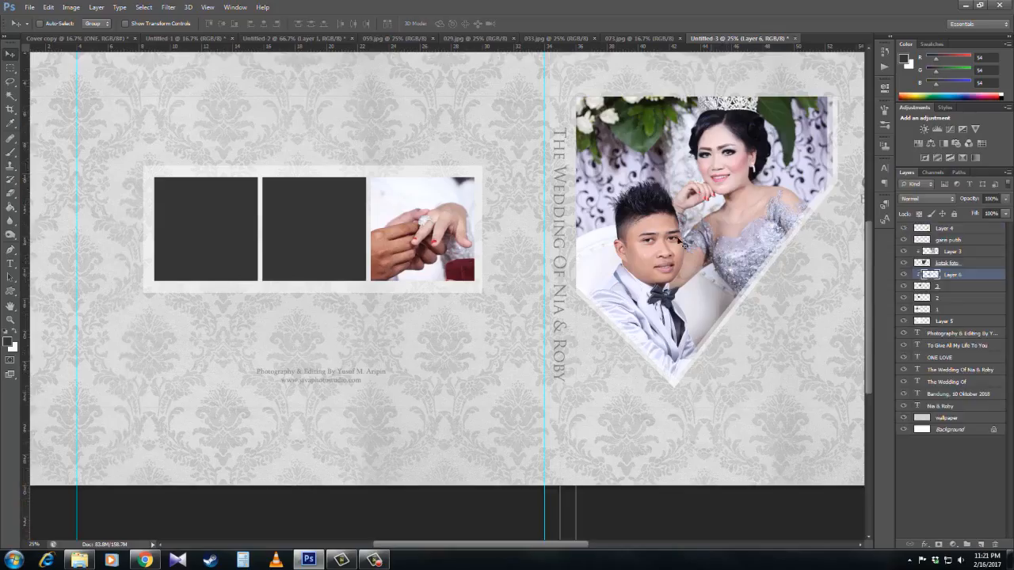
right_click(314, 219)
click(333, 222)
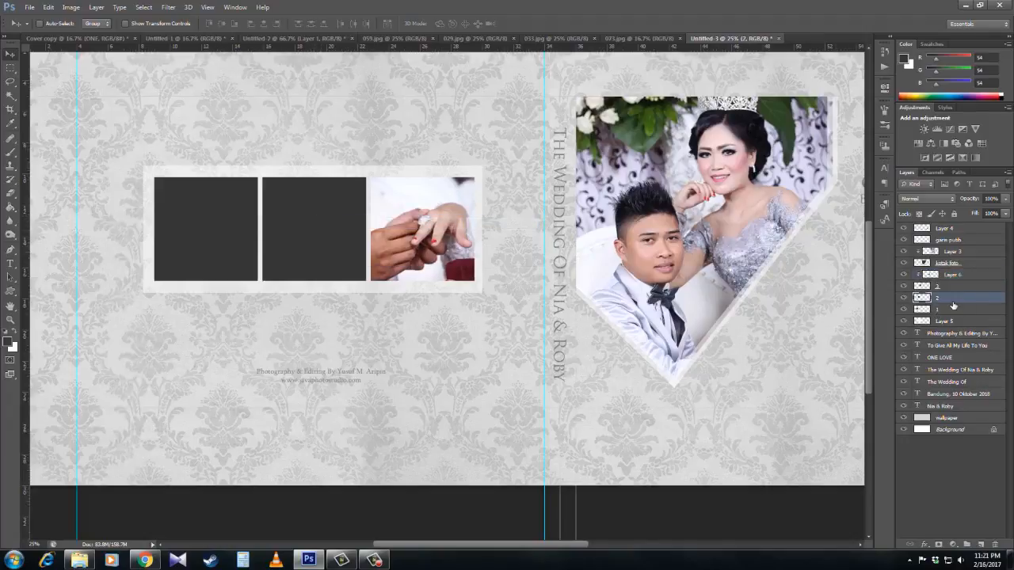
Step: Paste the marriage-book photo clipped to square 2, scaled to about 29% so both faces fit within the frame
key(ctrl+v)
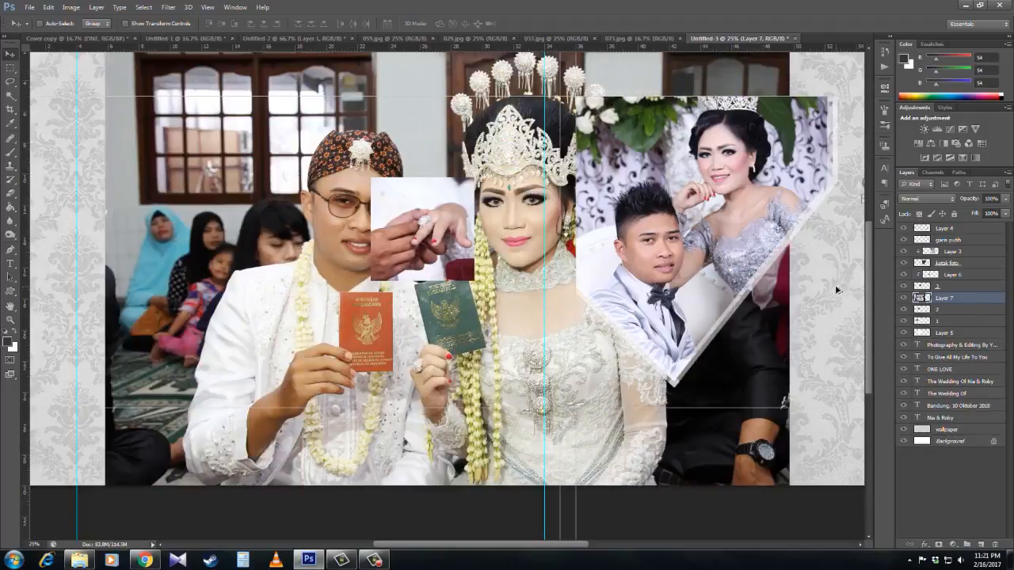
key(ctrl+alt+g)
key(ctrl+t)
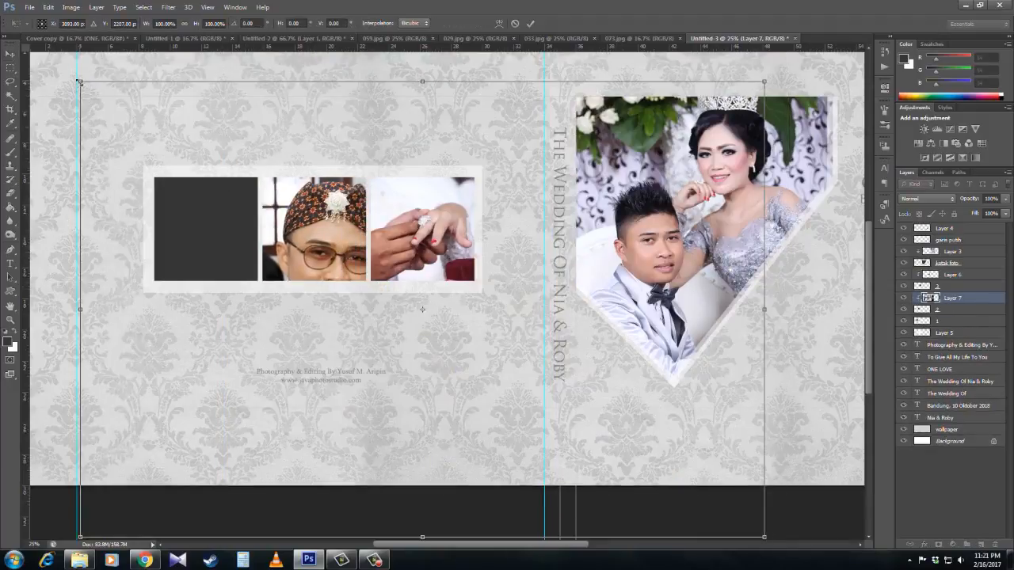
drag(79, 83, 256, 240)
drag(373, 263, 288, 193)
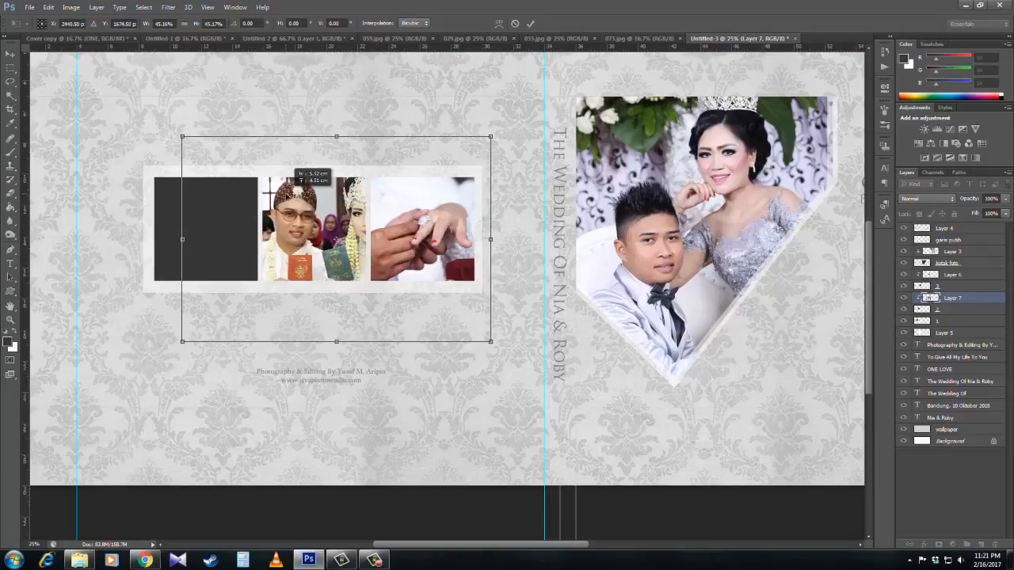
drag(494, 139, 386, 208)
drag(315, 233, 347, 195)
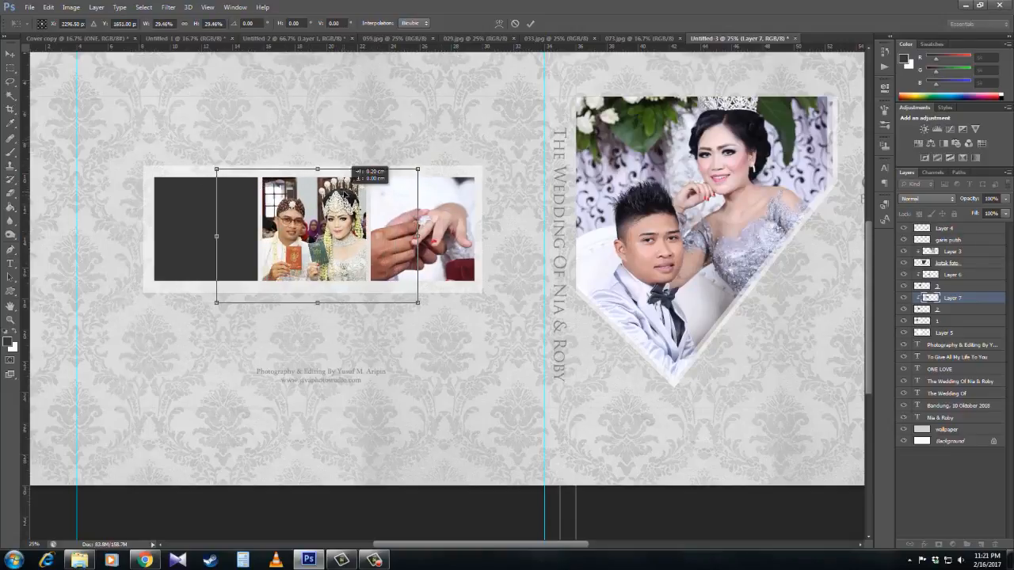
click(532, 39)
Step: Bring the ring-box photo from 029.jpg into square 1 as a clipped layer, scaled to about 95% and positioned on the gold rings
click(475, 38)
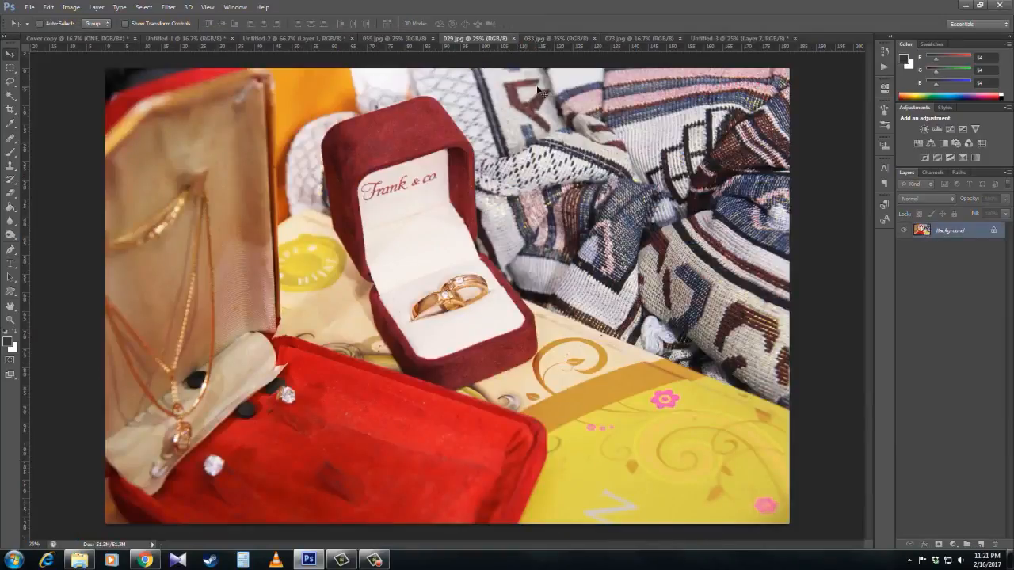
drag(725, 41, 218, 217)
key(ctrl+alt+g)
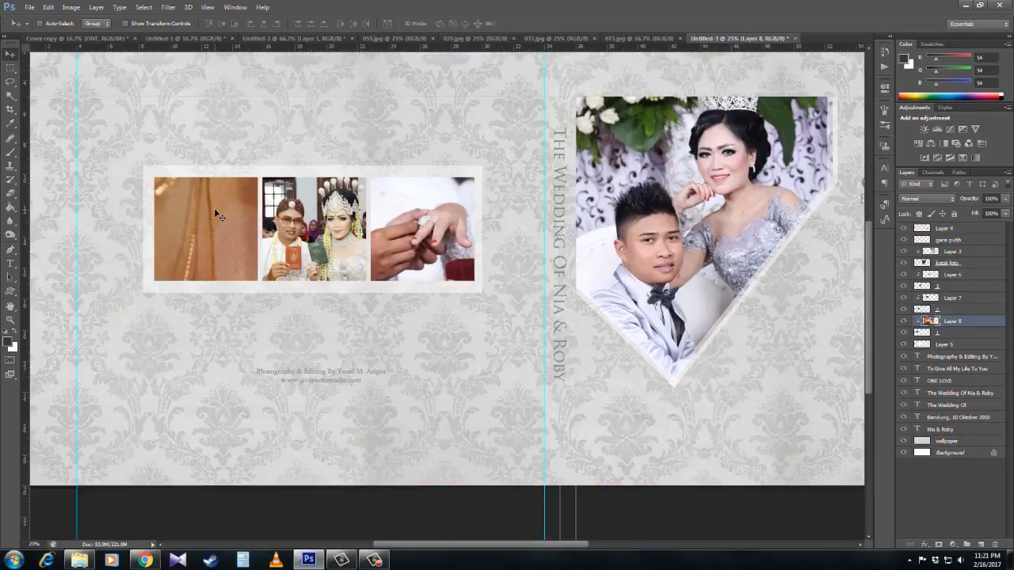
key(ctrl+t)
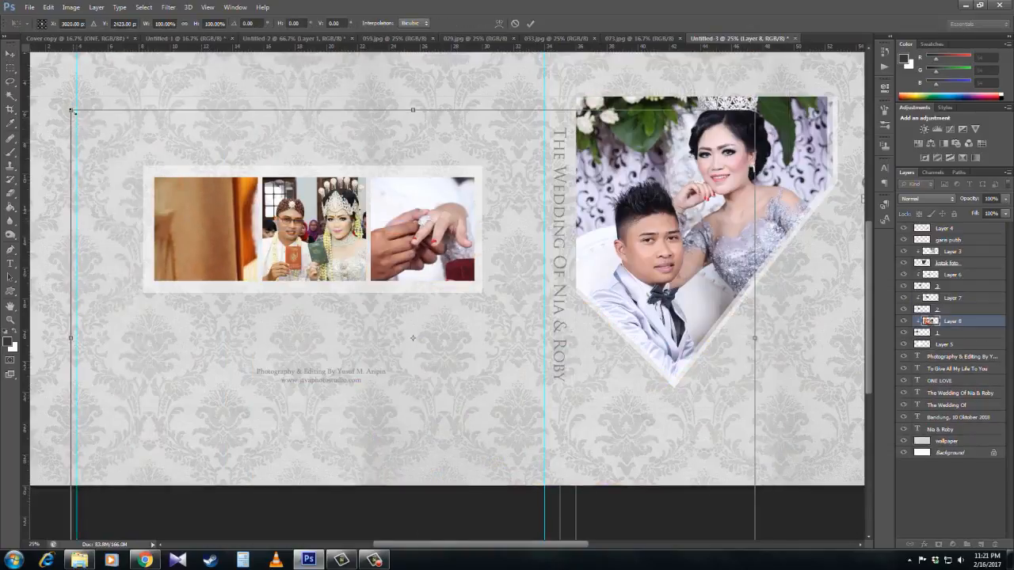
drag(73, 112, 89, 123)
drag(410, 276, 202, 167)
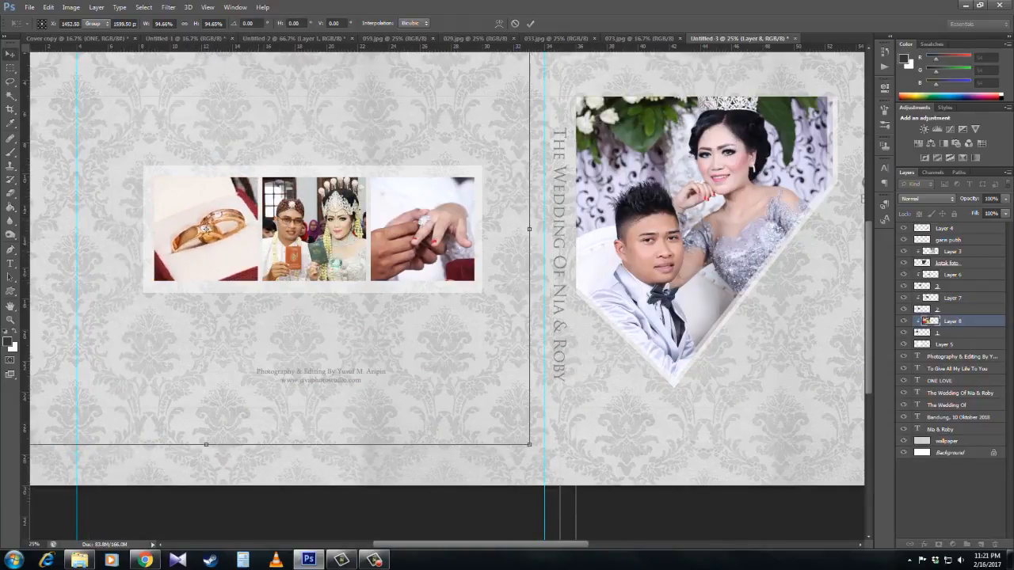
key(Return)
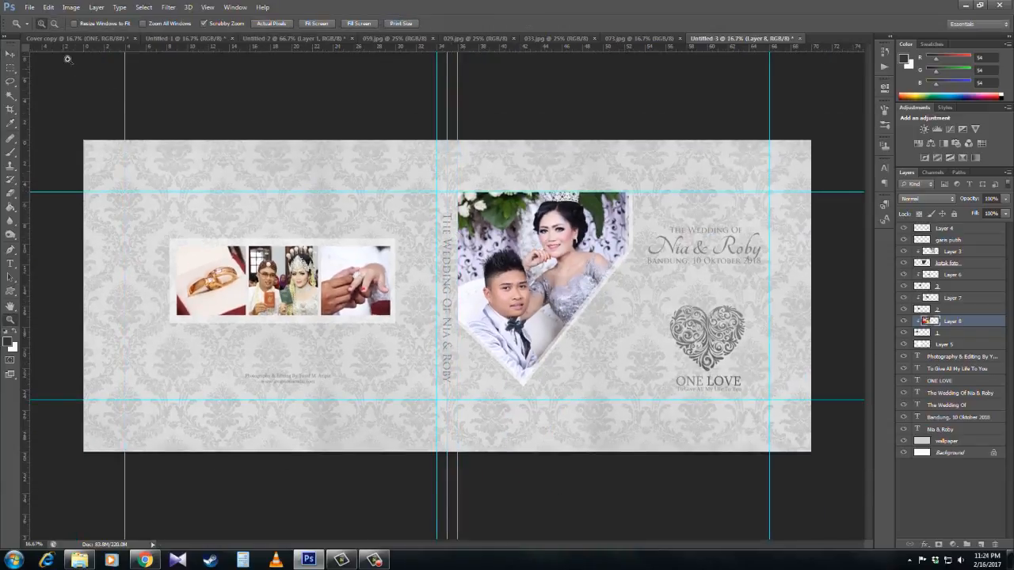
Step: Save the finished cover as a JPEG named "COE" in the Barusen Hill folder at Maximum quality with Baseline Optimized format
click(30, 7)
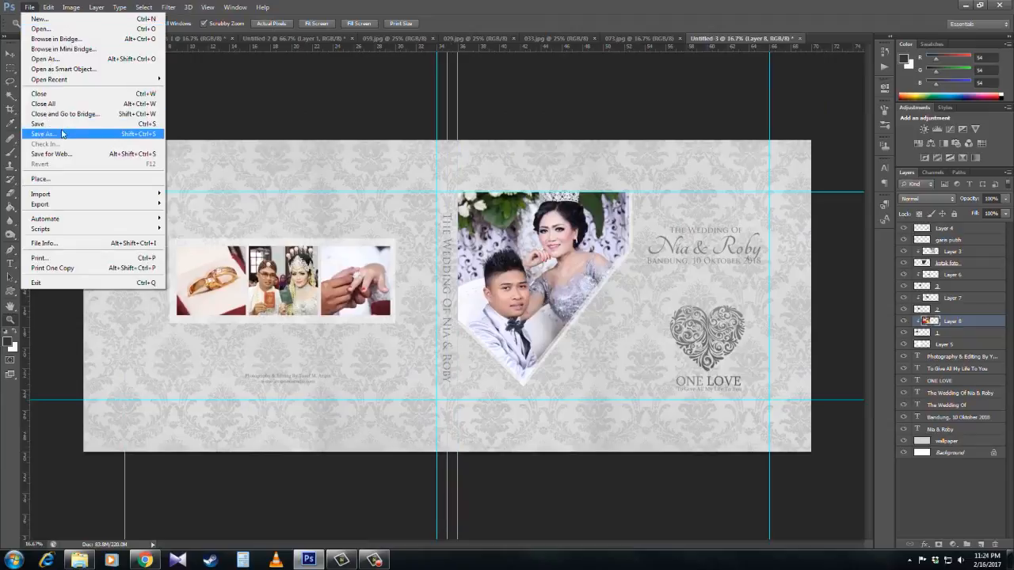
click(55, 128)
click(742, 309)
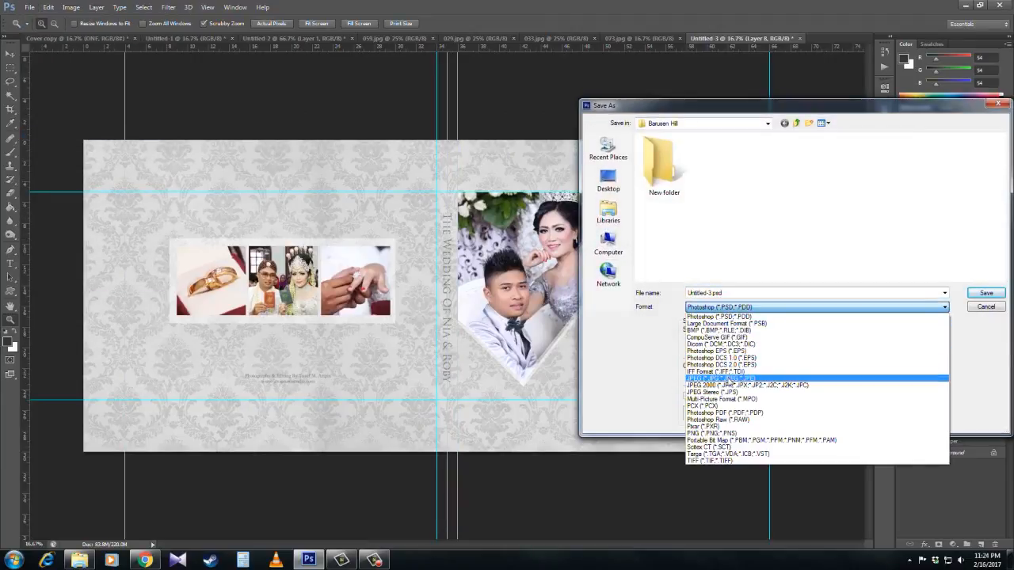
click(720, 379)
double_click(729, 294)
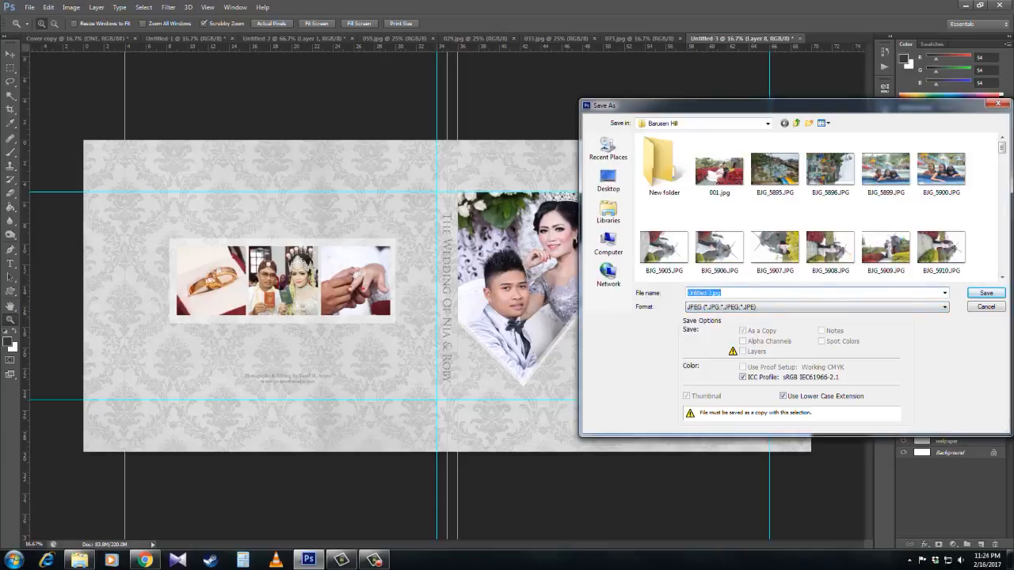
text(COE)
click(986, 294)
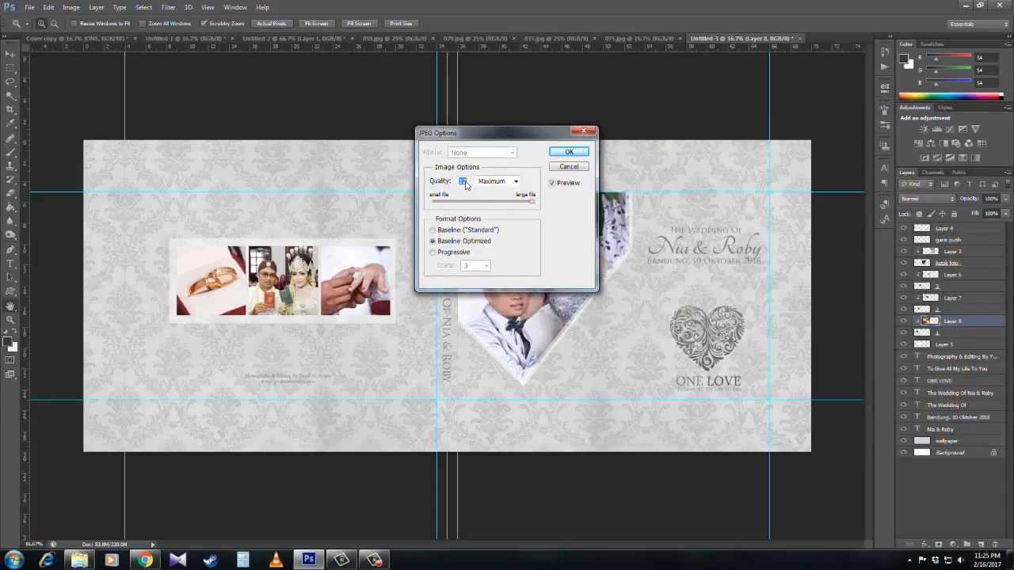
click(583, 153)
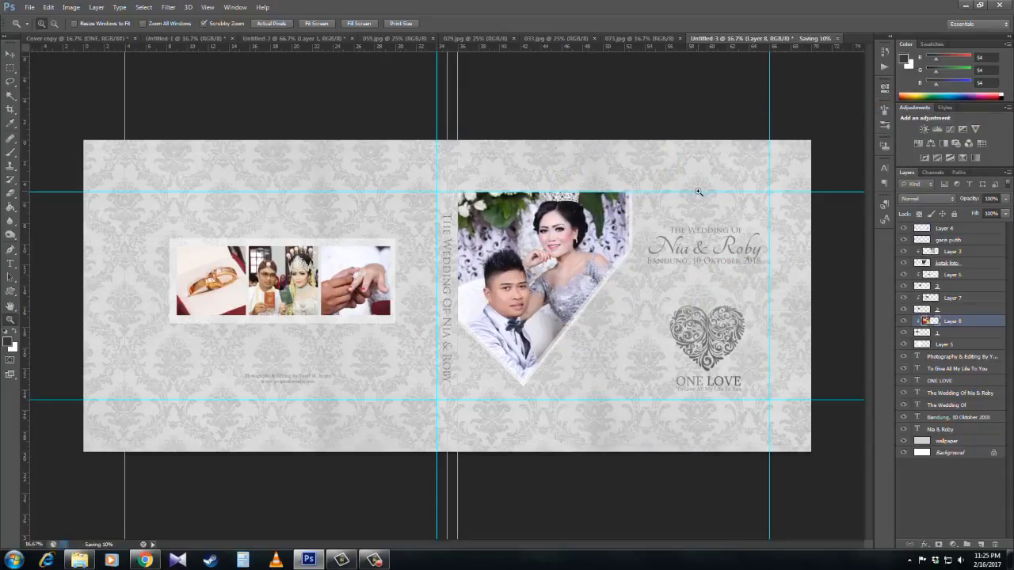